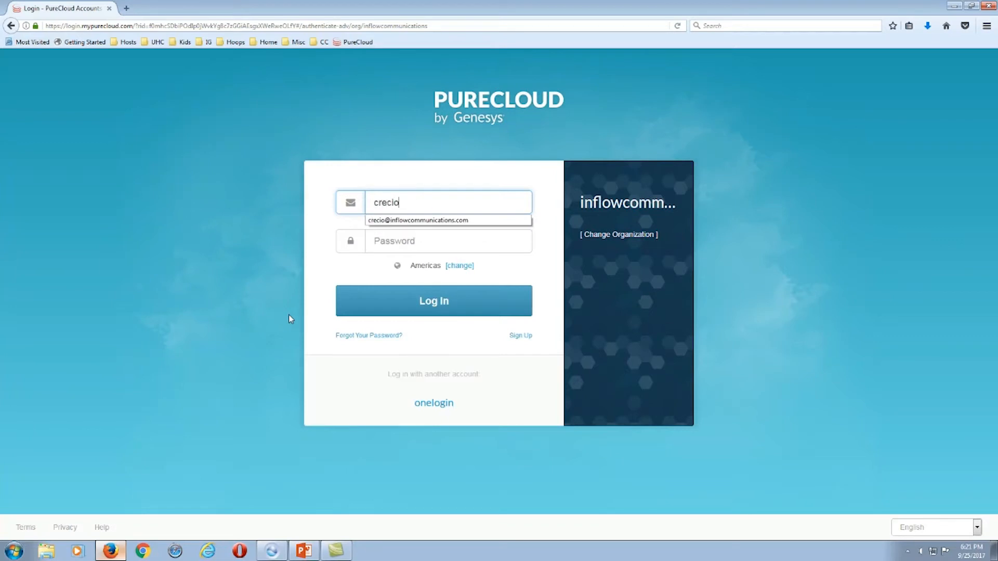
Log in using the suggested account e-mail and the account password.
click(400, 221)
click(406, 243)
text(•••••••••••)
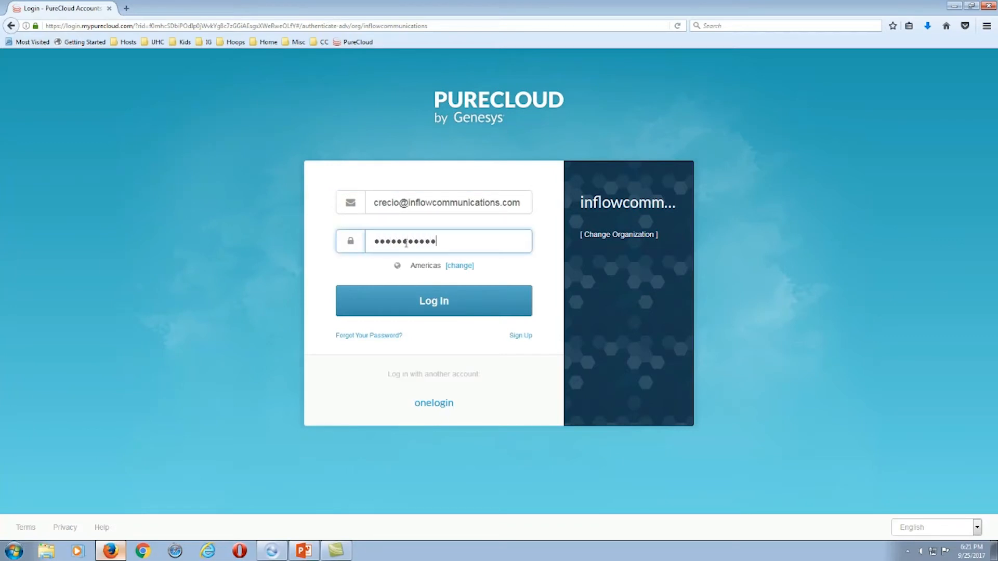
click(445, 300)
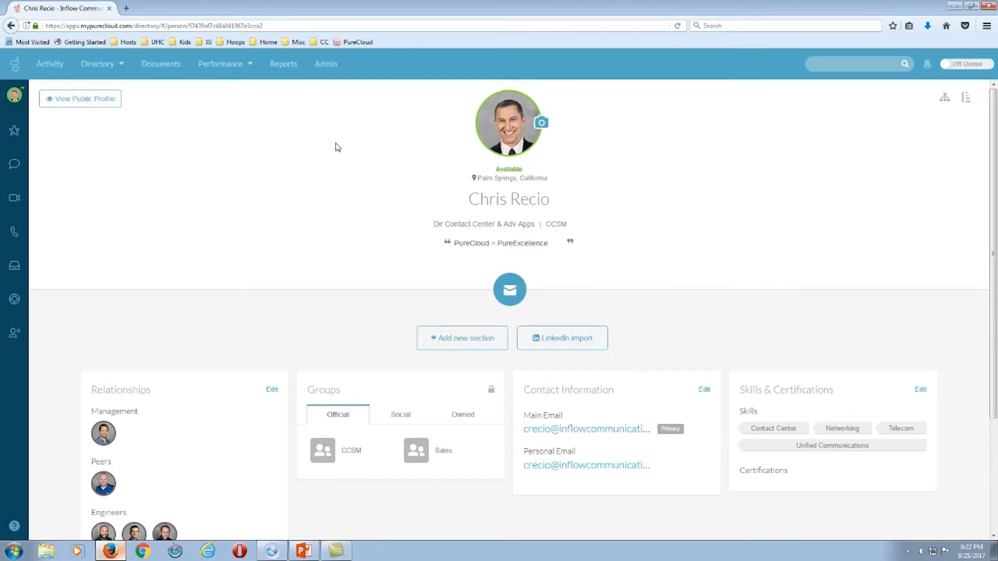
Go to Admin and open ACD Skills under the Contact Center heading.
click(327, 66)
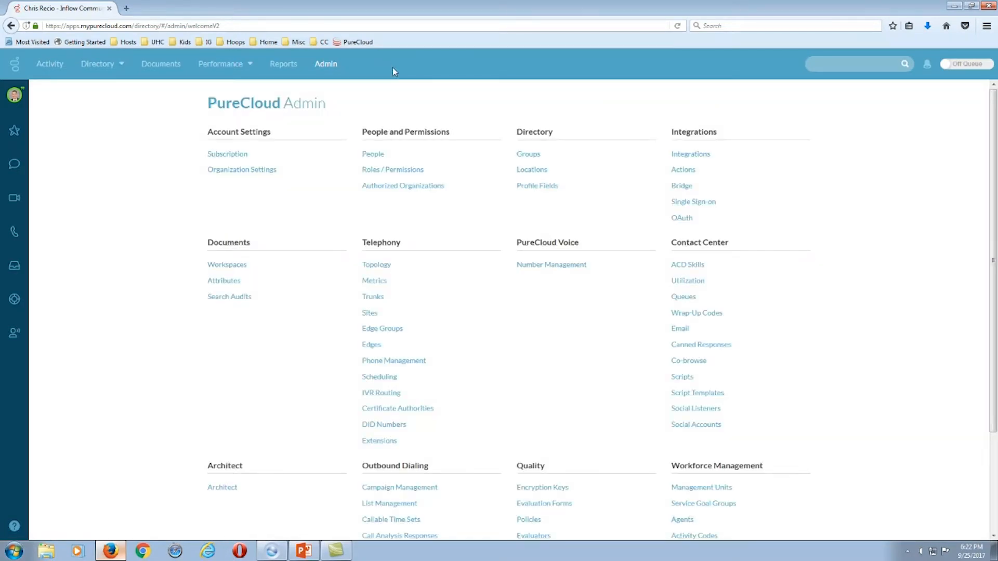
drag(656, 247, 750, 251)
click(749, 246)
drag(667, 248, 732, 244)
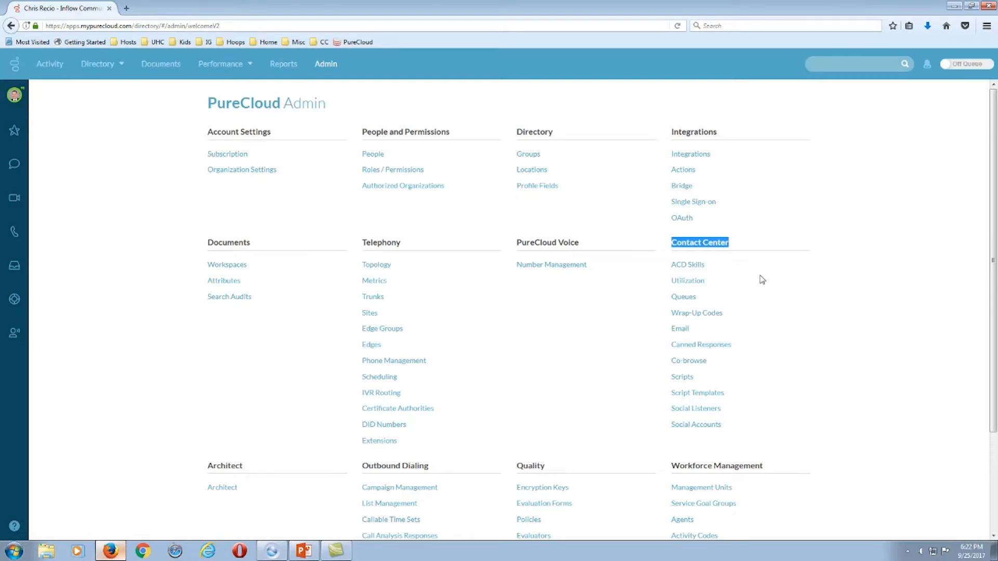
click(693, 265)
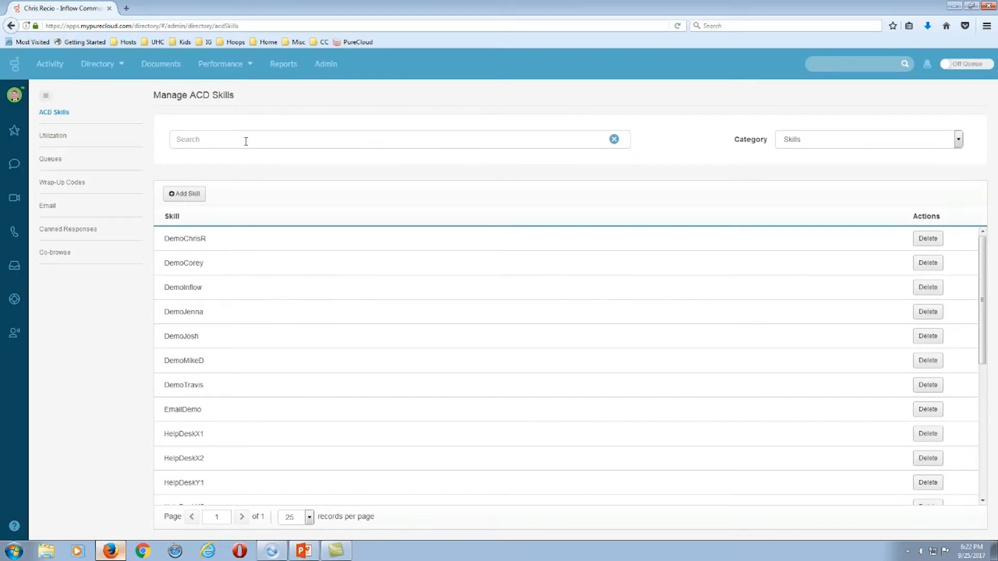
Create the ACD skills ANewSkill1, ANewSkill2 and ANewSkill3.
click(187, 194)
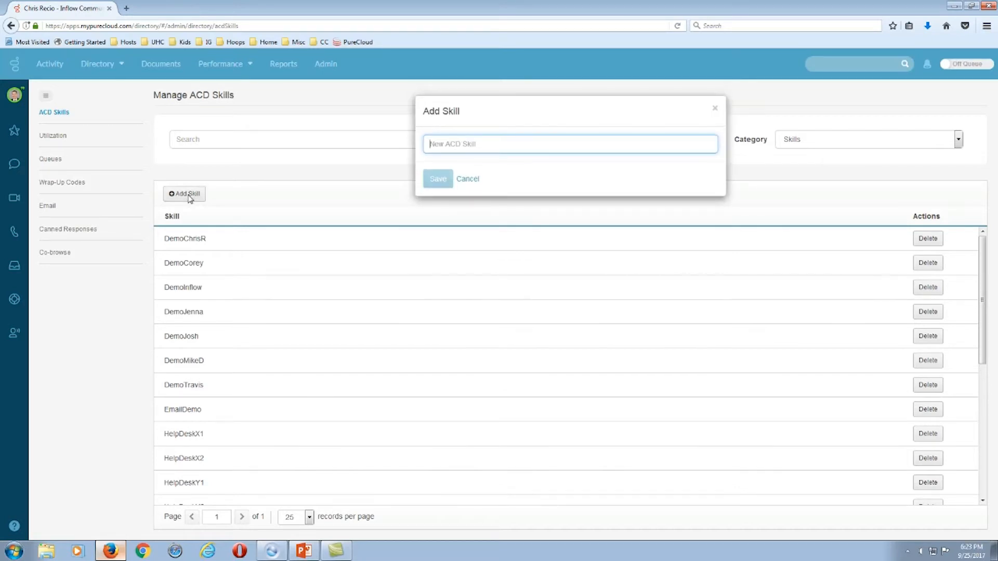
text(ANewSkill)
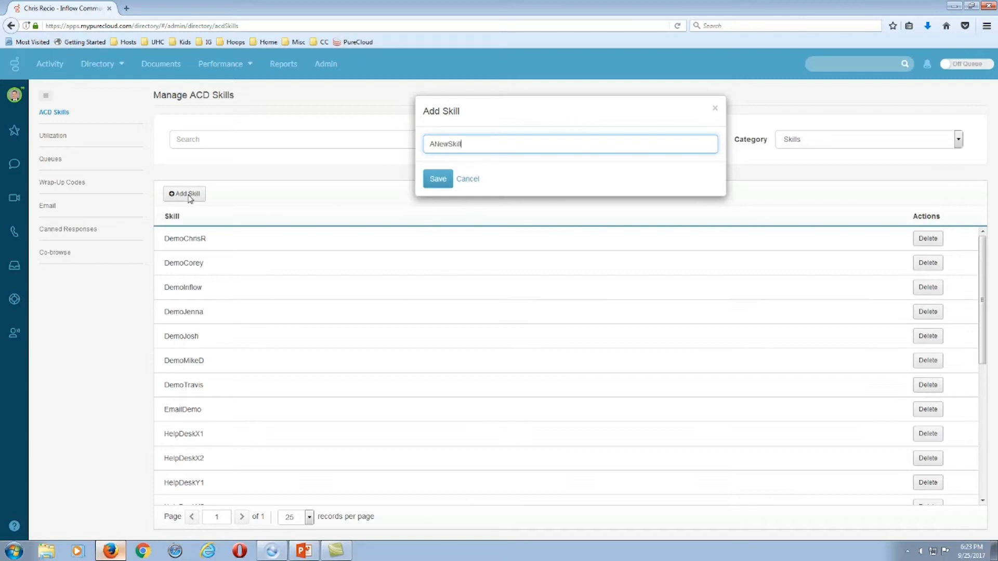
text(1)
click(437, 180)
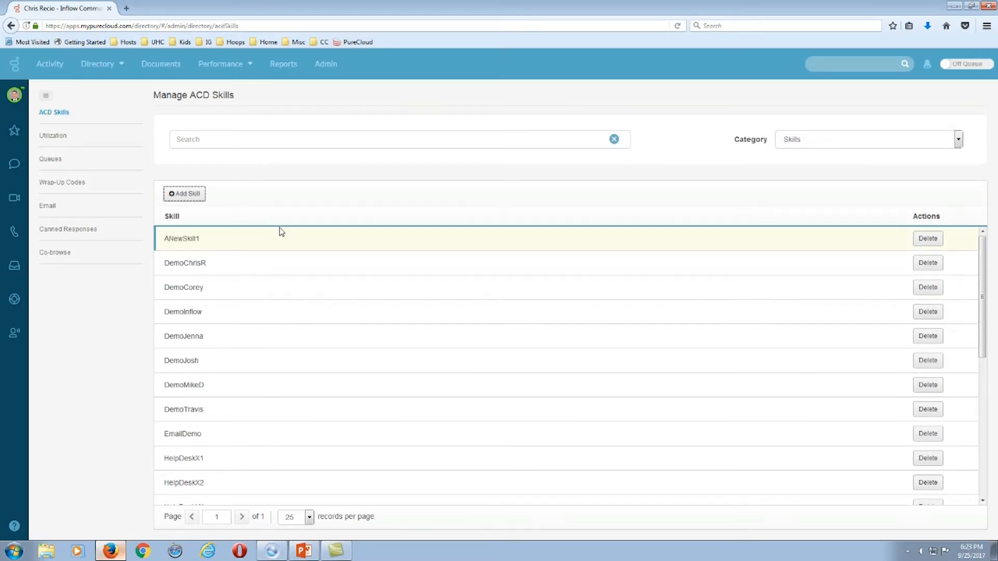
click(190, 196)
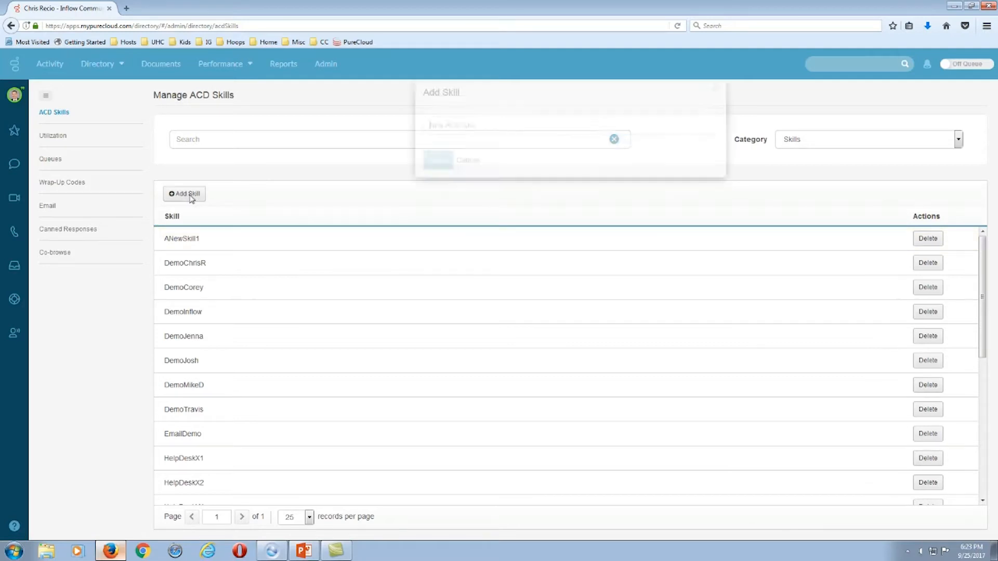
text(ANewSk)
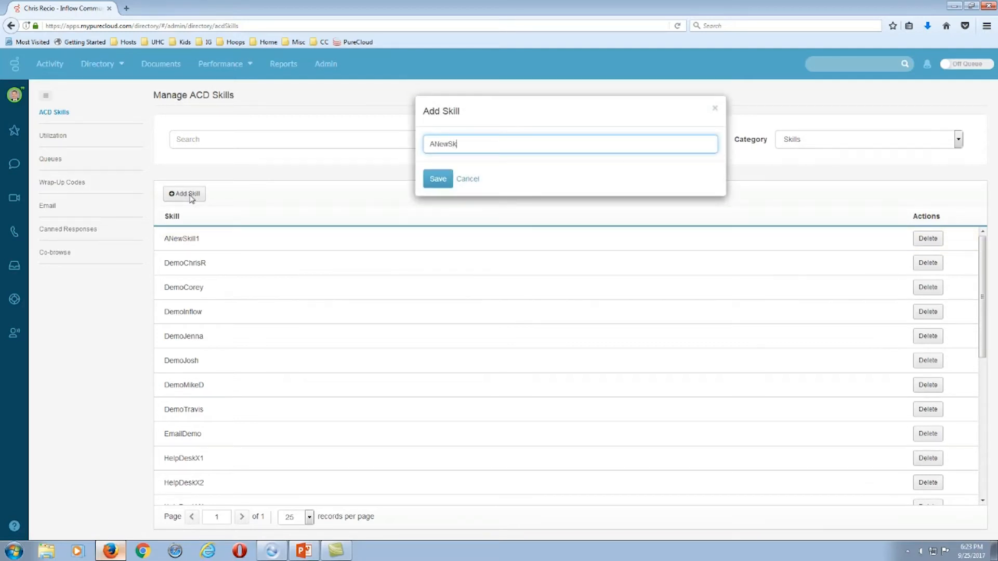
text(ill2)
click(432, 185)
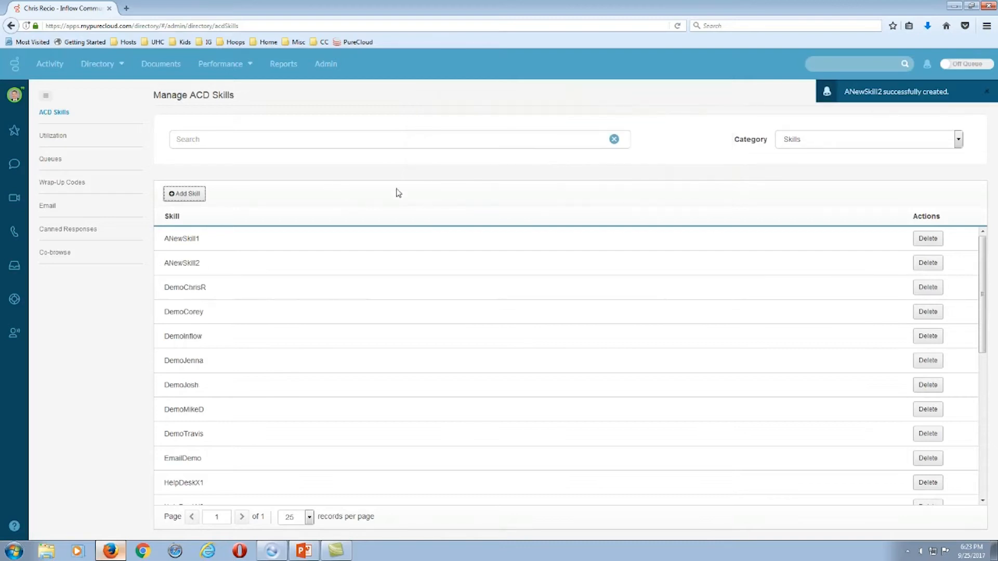
click(183, 196)
text(ANewSkill)
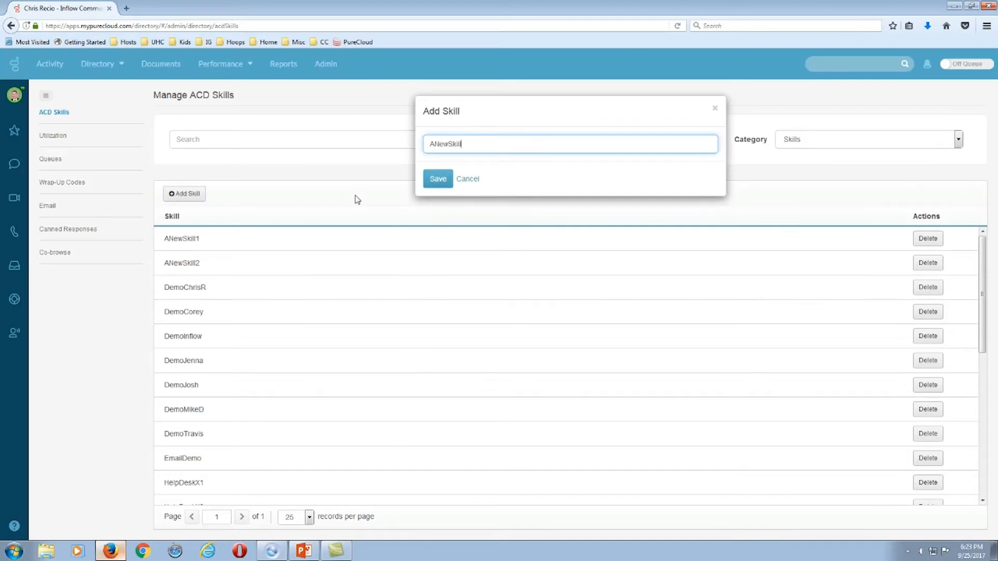
text(3)
click(427, 183)
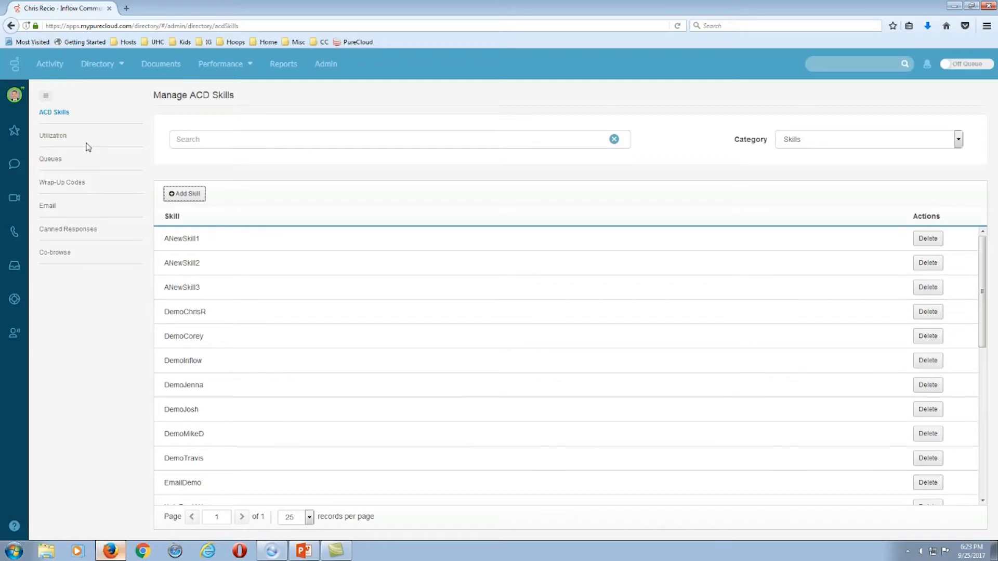
Open Utilization to review capacities: Voice 1, Chat 5, Email 8, Callback 1, Social Expression 5.
click(53, 138)
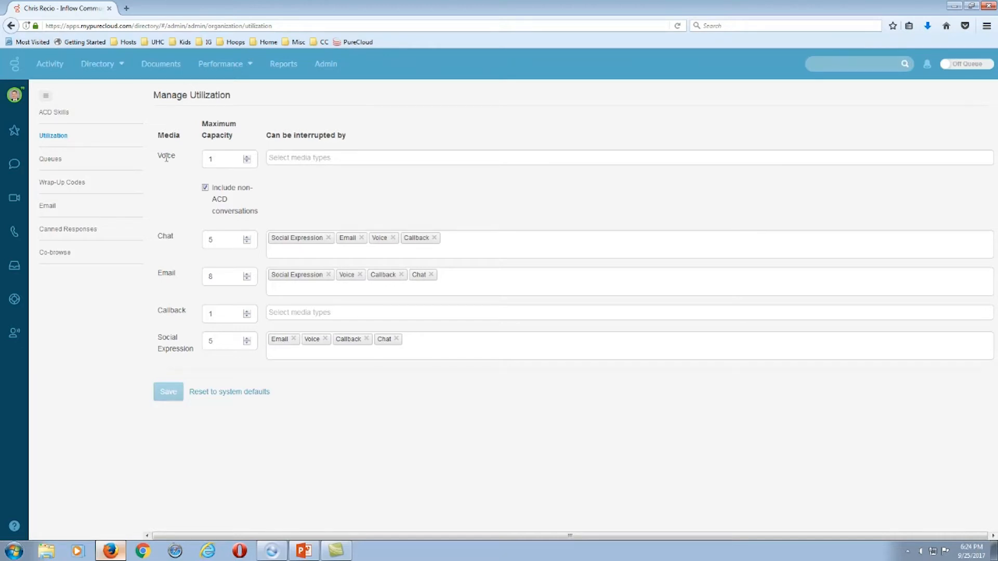
drag(158, 156, 237, 127)
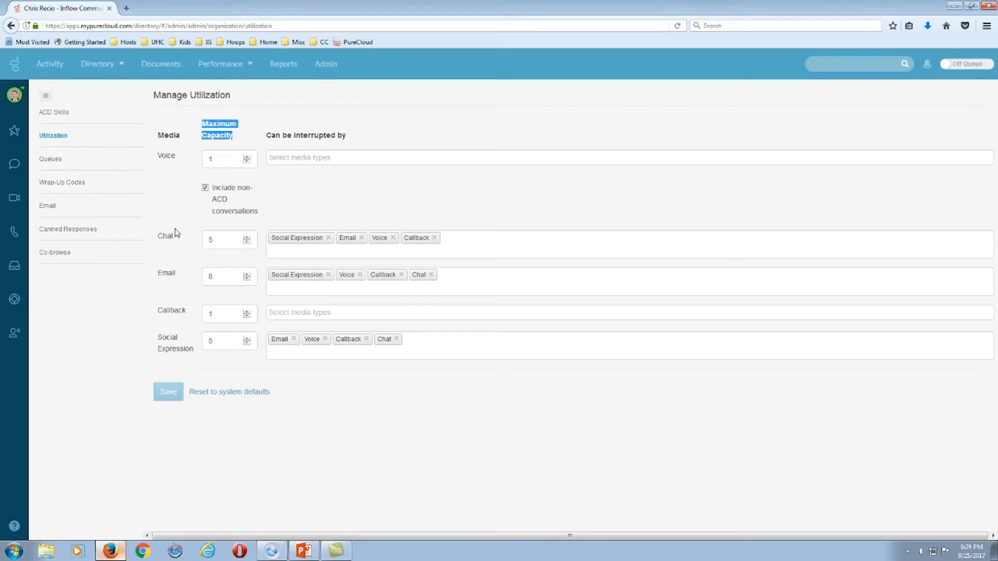
drag(158, 237, 173, 238)
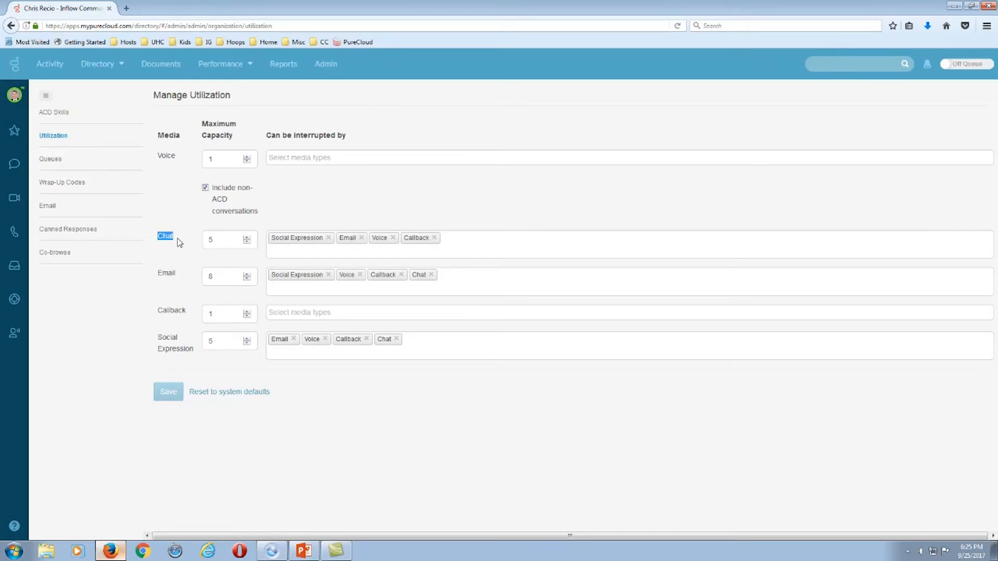
Raise Chat maximum capacity to 6, clearing stray text from its interrupt list.
click(206, 244)
click(247, 238)
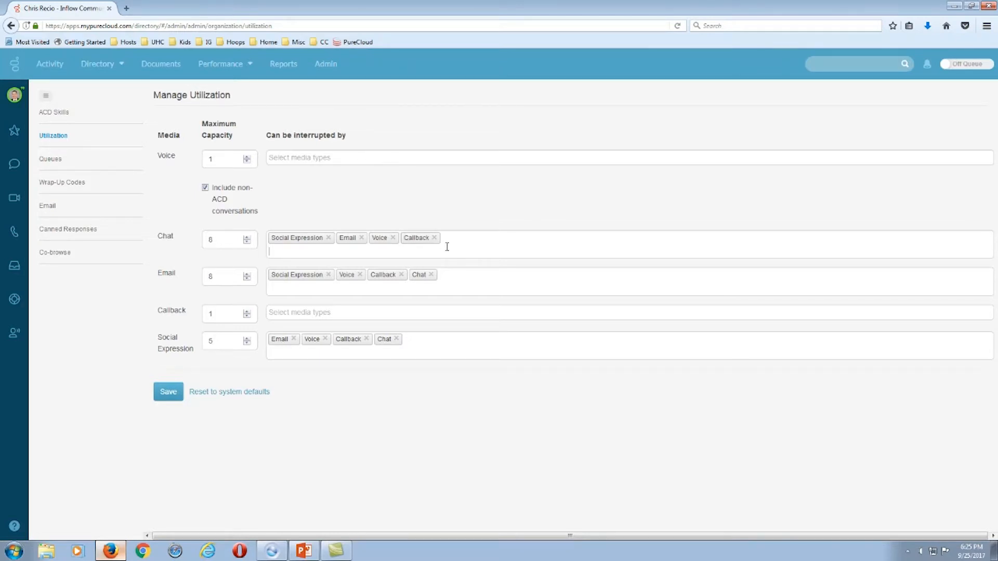
text(voice)
key(BackSpace)
key(BackSpace)
key(BackSpace)
key(BackSpace)
key(BackSpace)
Raise Email maximum capacity to 10.
drag(157, 271, 179, 280)
click(219, 278)
double_click(247, 275)
Review Callback's capacity and interrupting media options, leaving Callback at 1.
drag(156, 312, 188, 317)
click(247, 313)
click(248, 316)
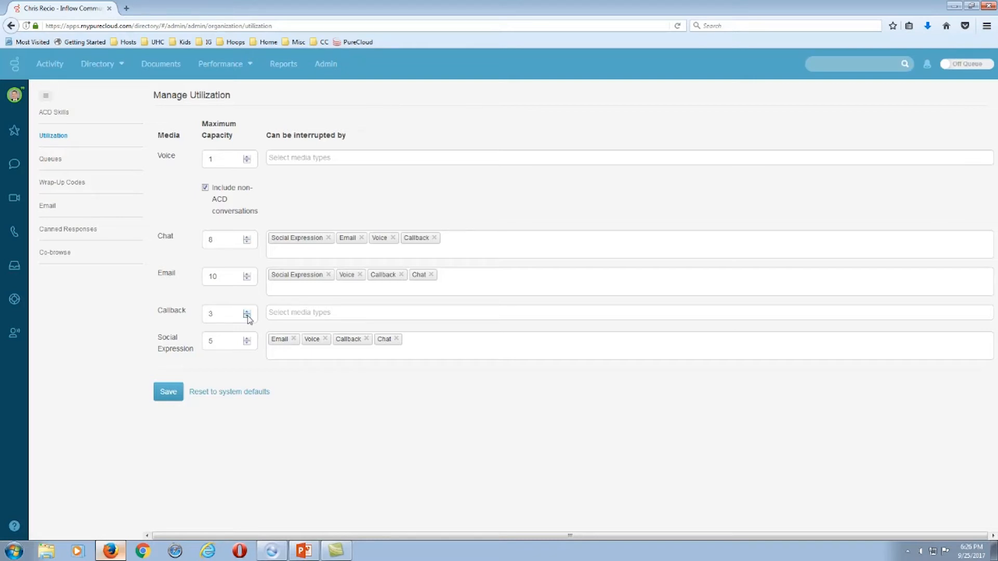
click(291, 314)
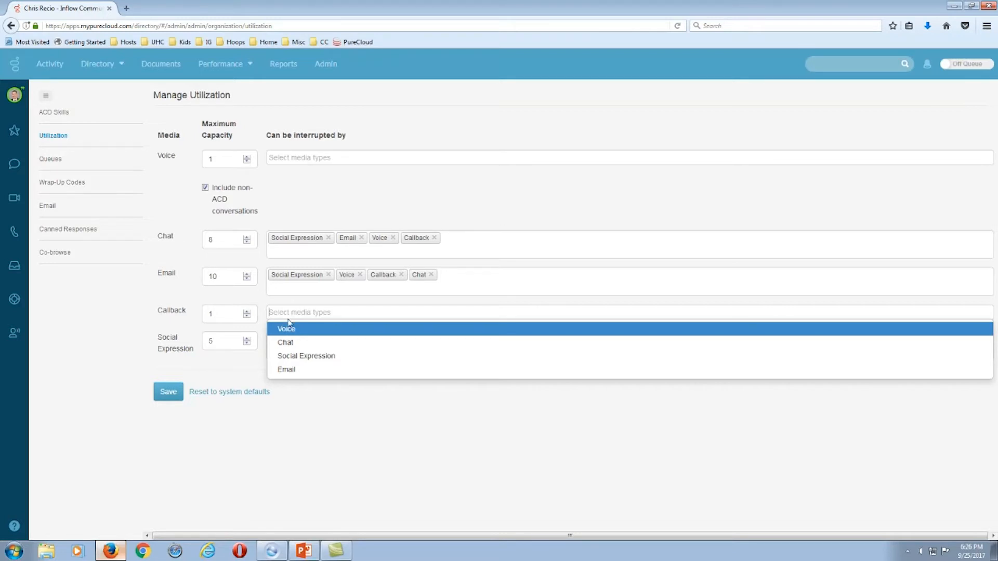
click(159, 347)
Set Social Expression maximum capacity to 3 and save the utilization settings.
drag(159, 346, 196, 356)
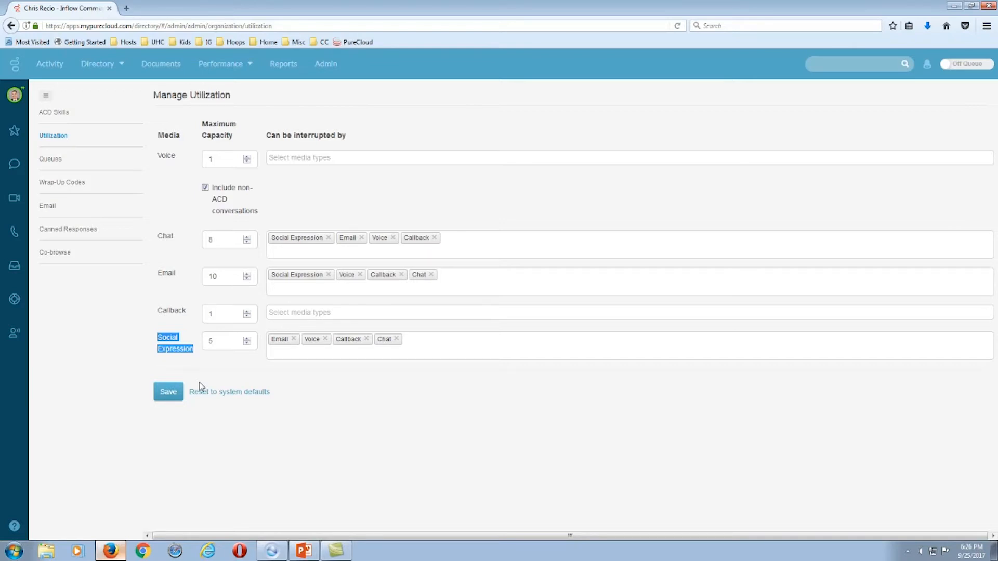
click(221, 346)
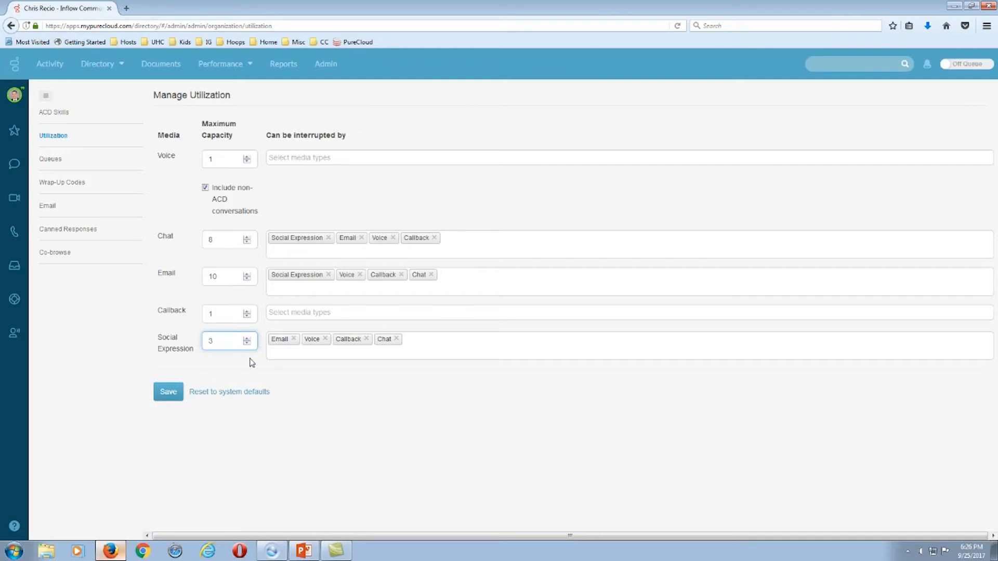
click(291, 357)
click(168, 393)
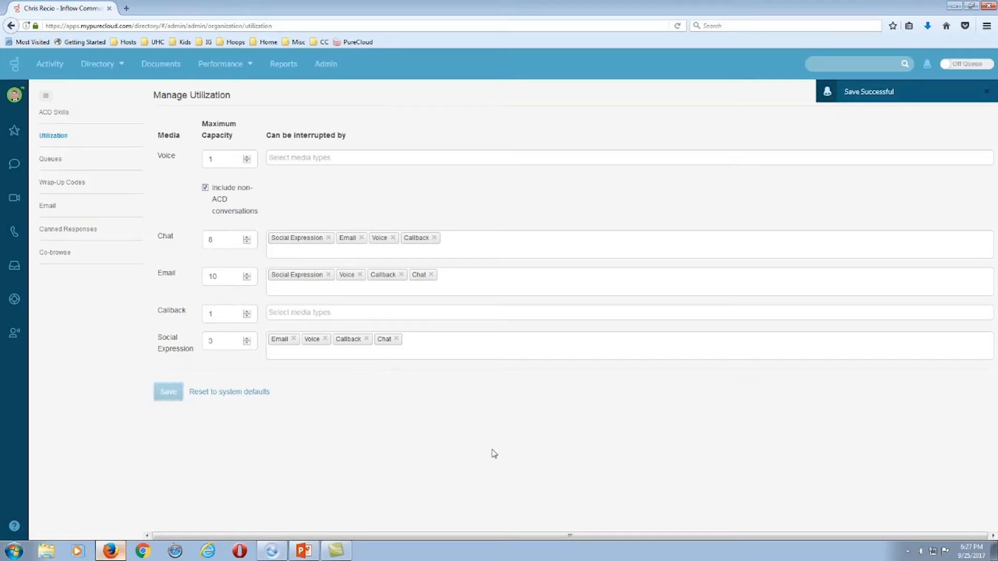
Look over the Queues page, then go to Wrap-Up Codes.
click(51, 159)
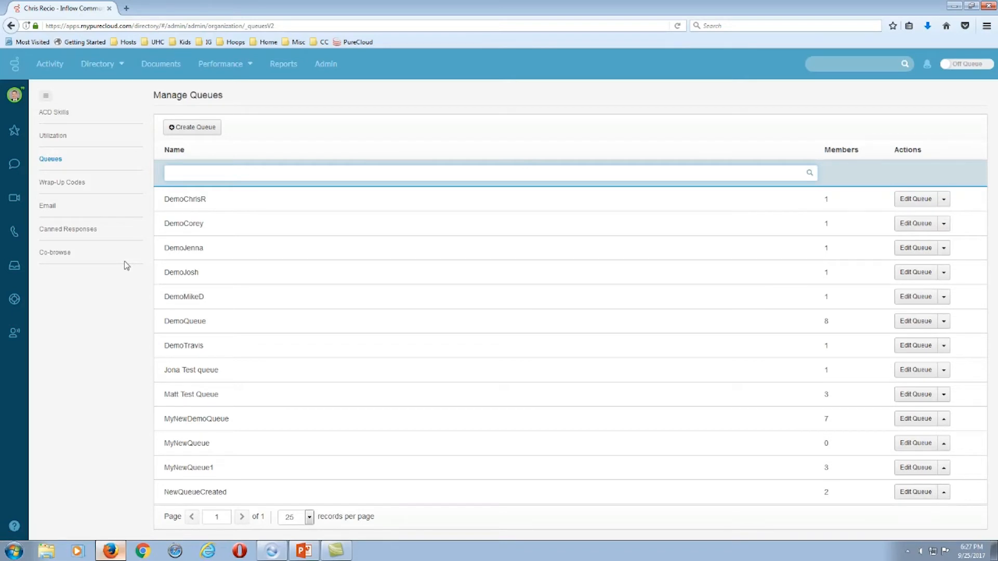
click(58, 187)
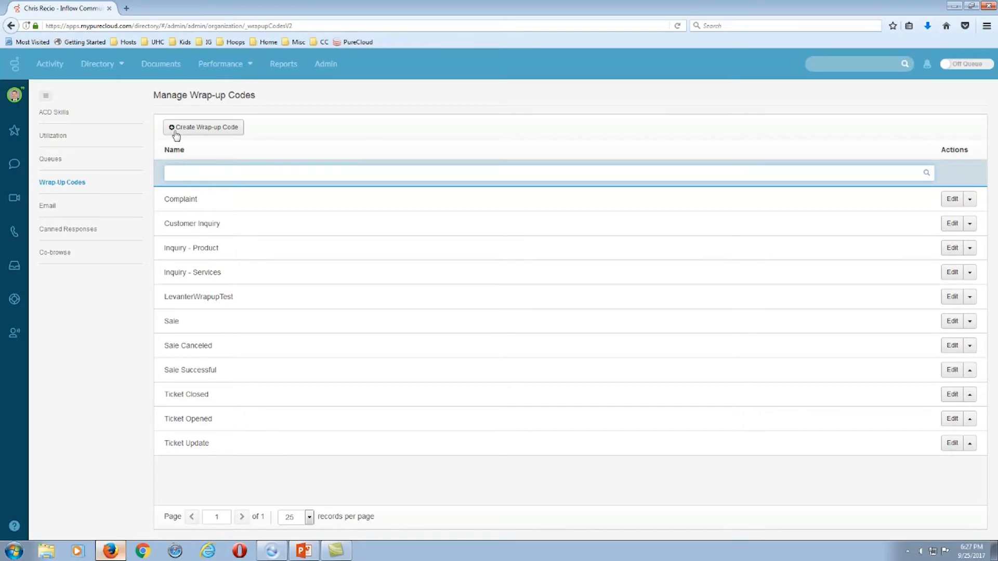
Create wrap-up codes ANewWrapCode1 and AnewWrapCode2.
click(203, 133)
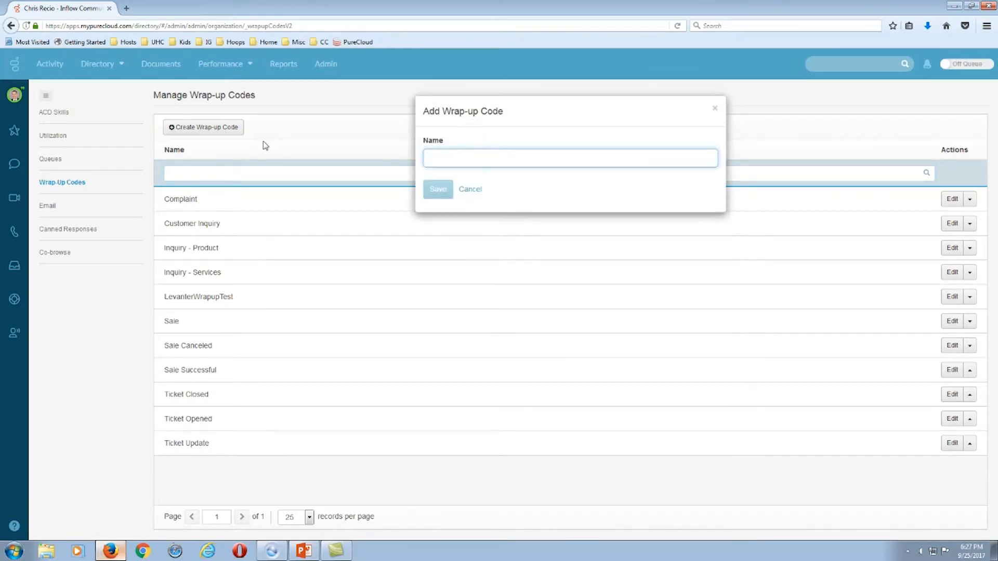
text(ANew)
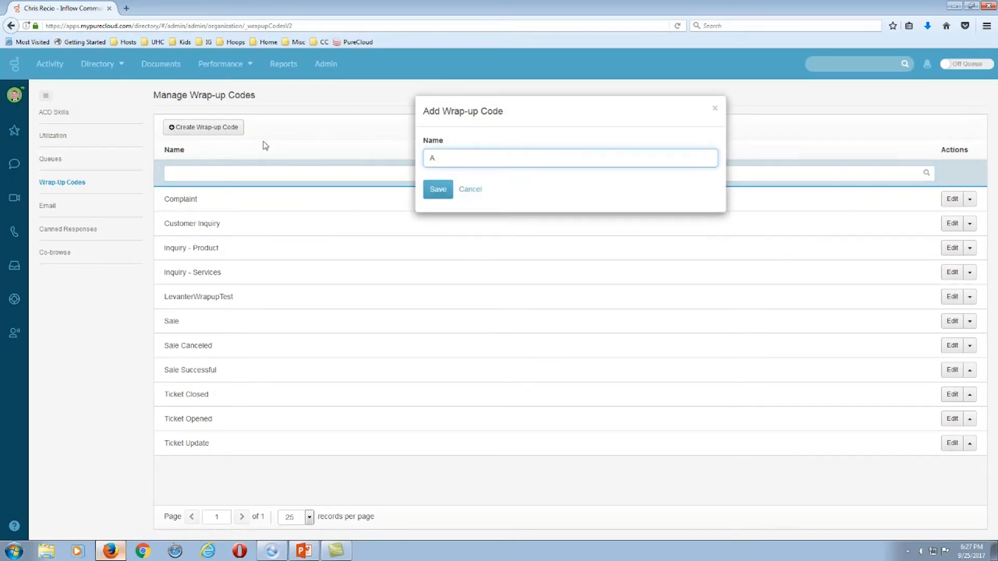
text(WrapCode1)
click(437, 188)
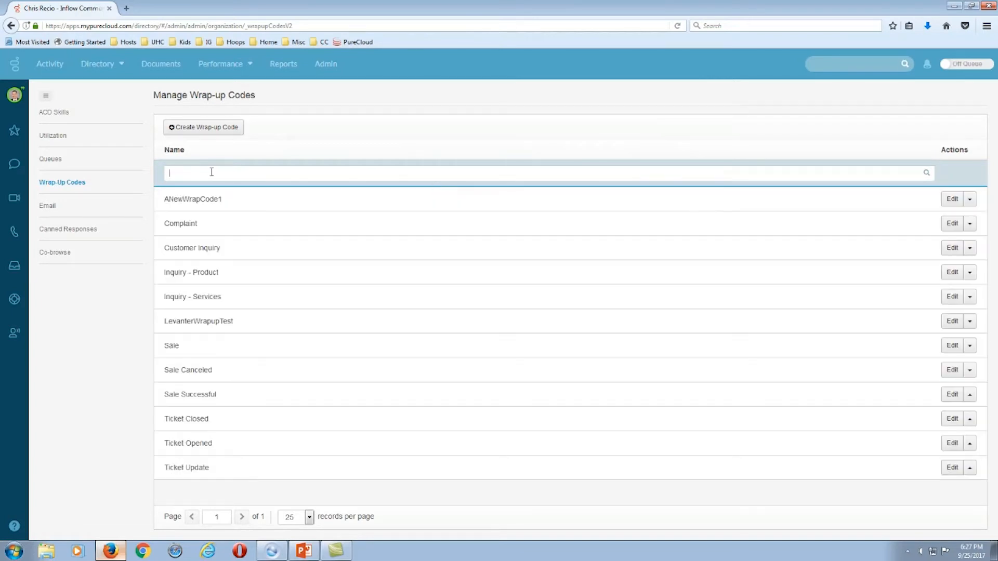
click(188, 130)
text(AnewWrapCod)
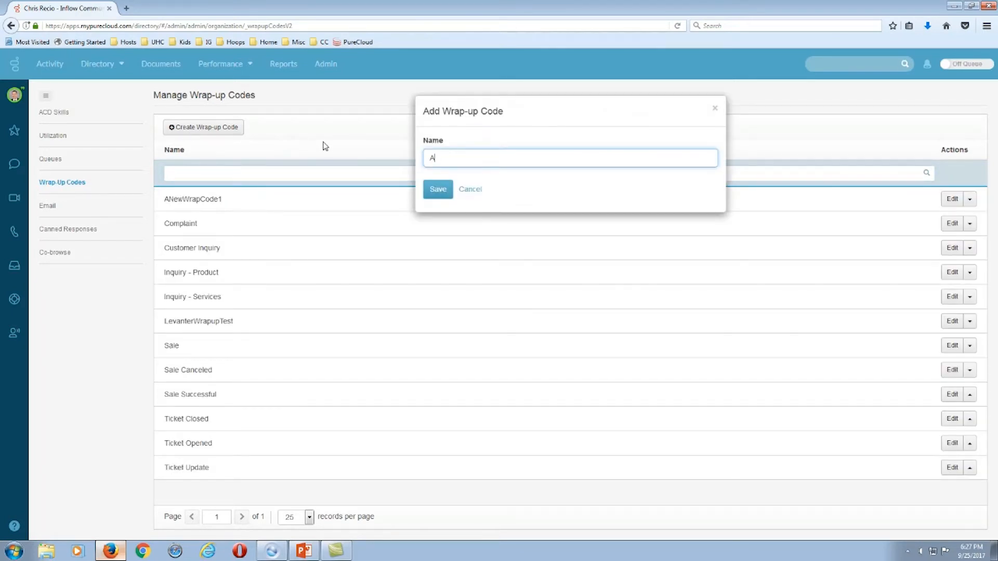
text(e2)
click(436, 191)
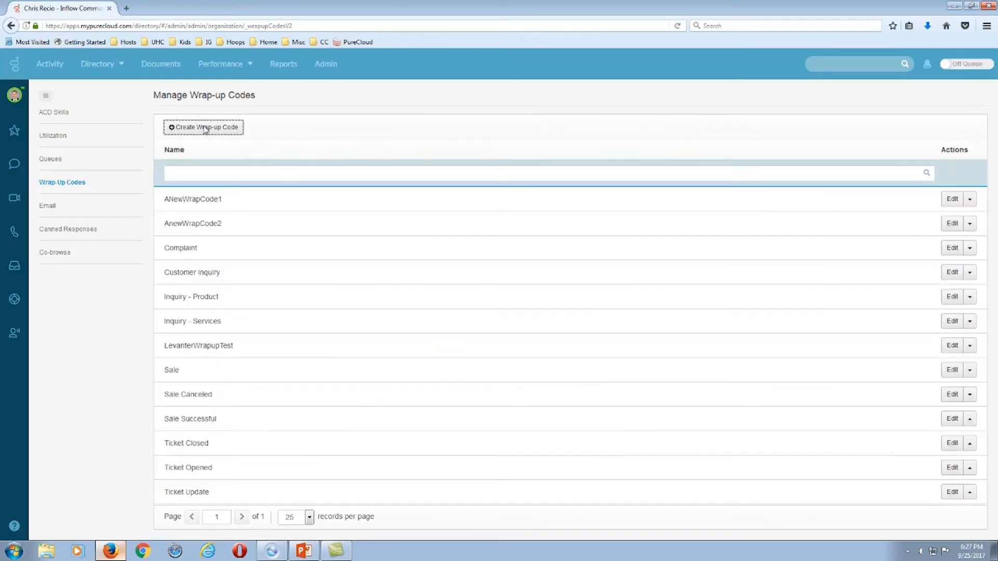
Create wrap-up code ANewWrapCode3, correcting a typo in the name.
click(205, 129)
text(A)
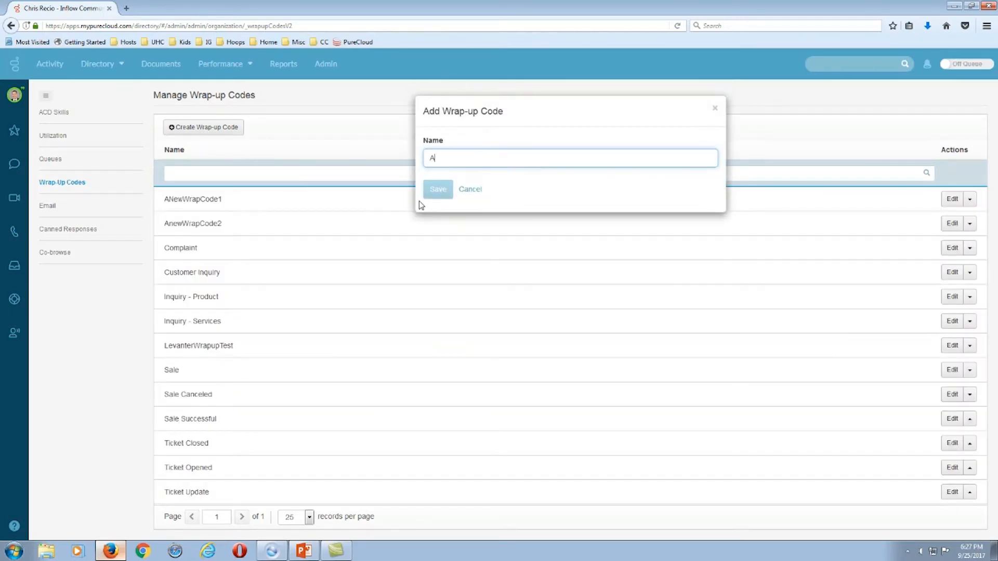
text(NewWrapCode3)
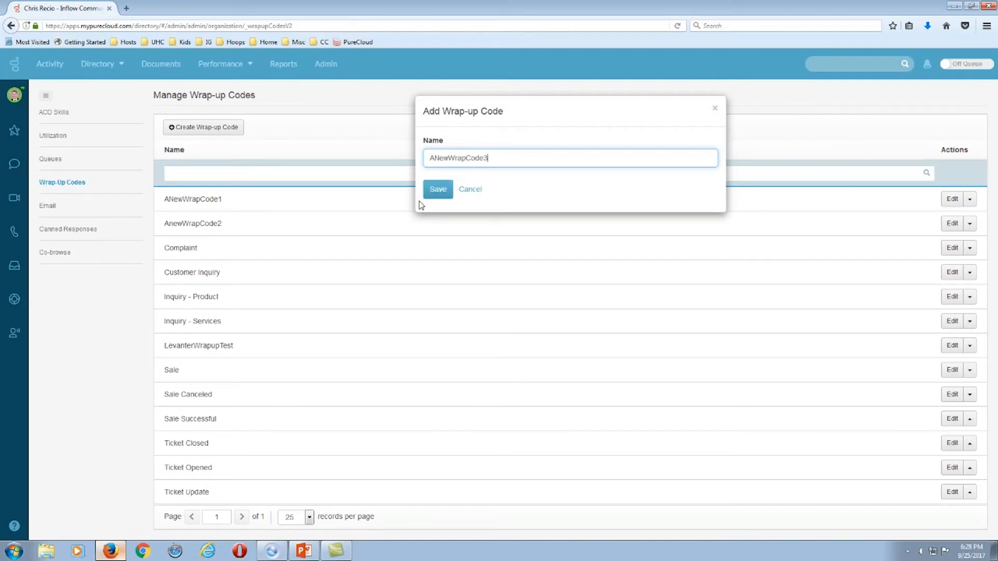
click(436, 190)
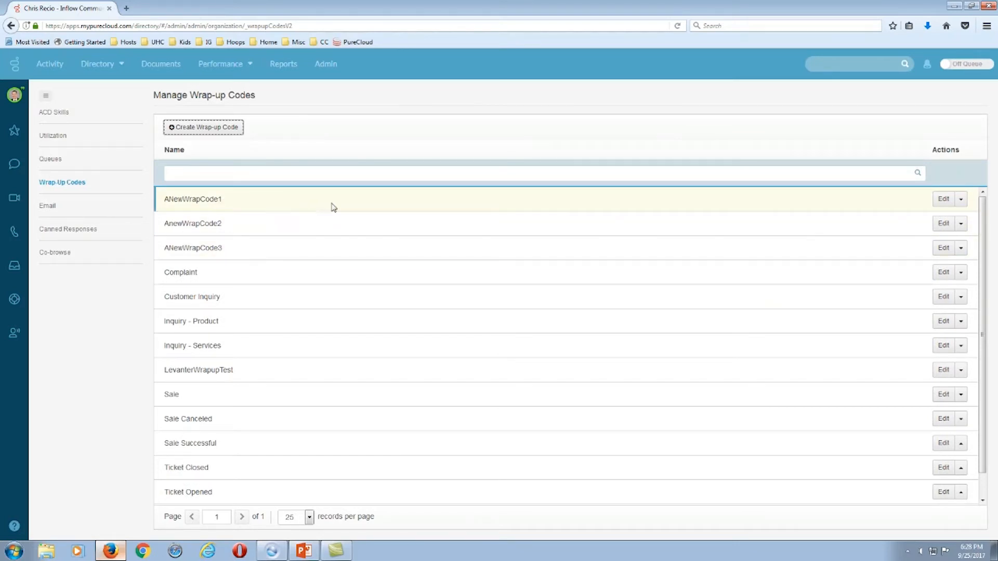
Glance at ANewWrapCode1's actions, then go to the Email domain settings.
click(961, 202)
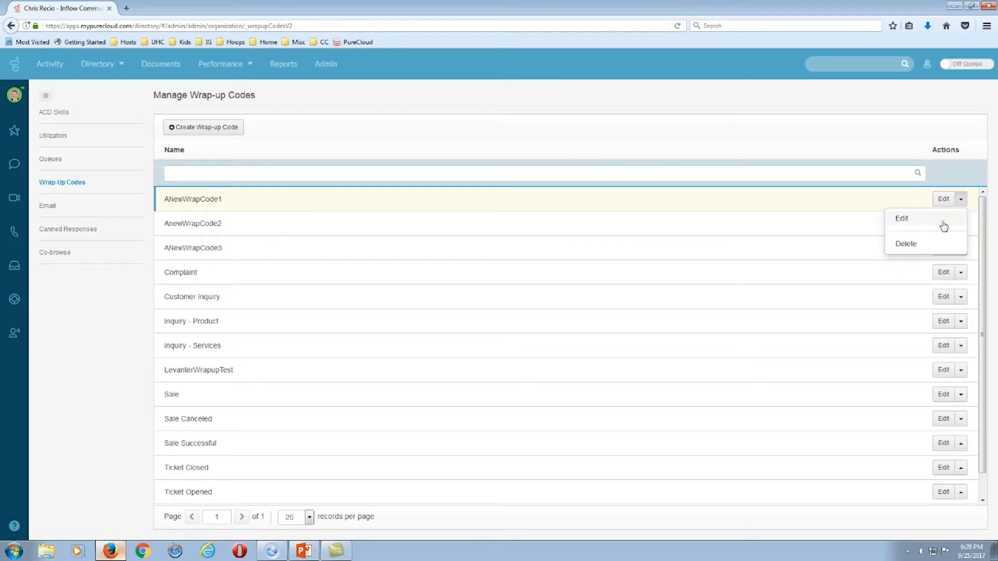
click(891, 147)
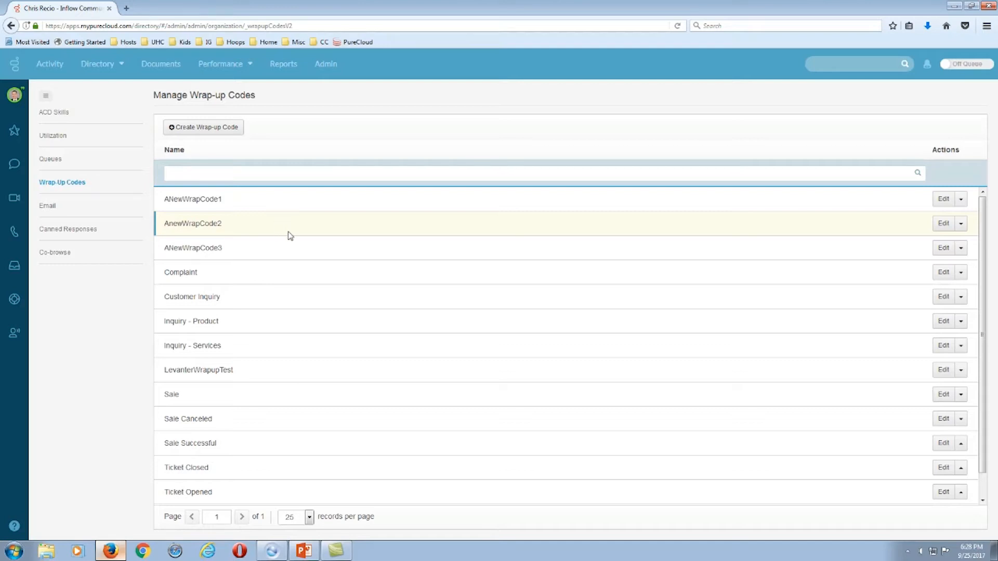
click(47, 210)
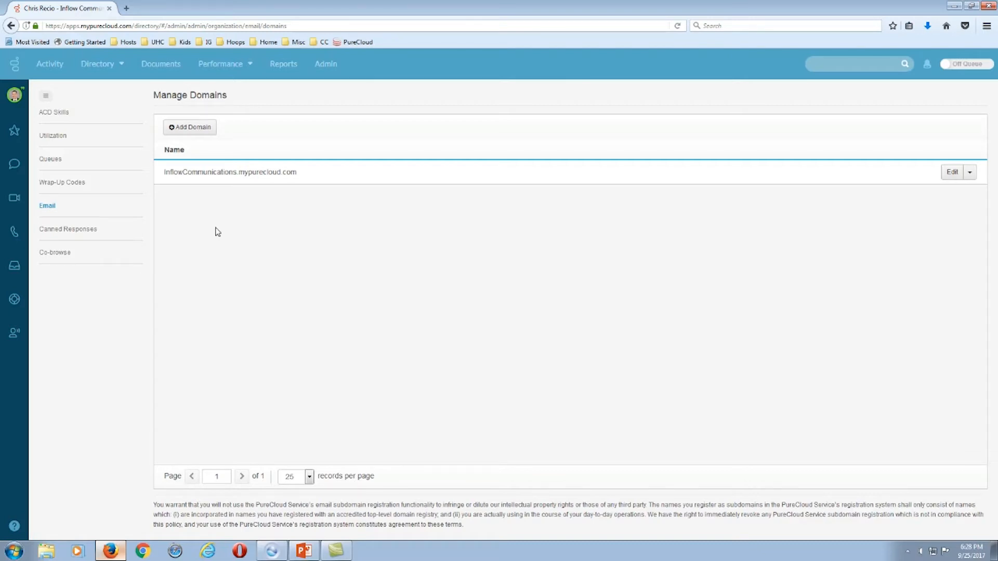
drag(238, 172, 281, 173)
click(189, 128)
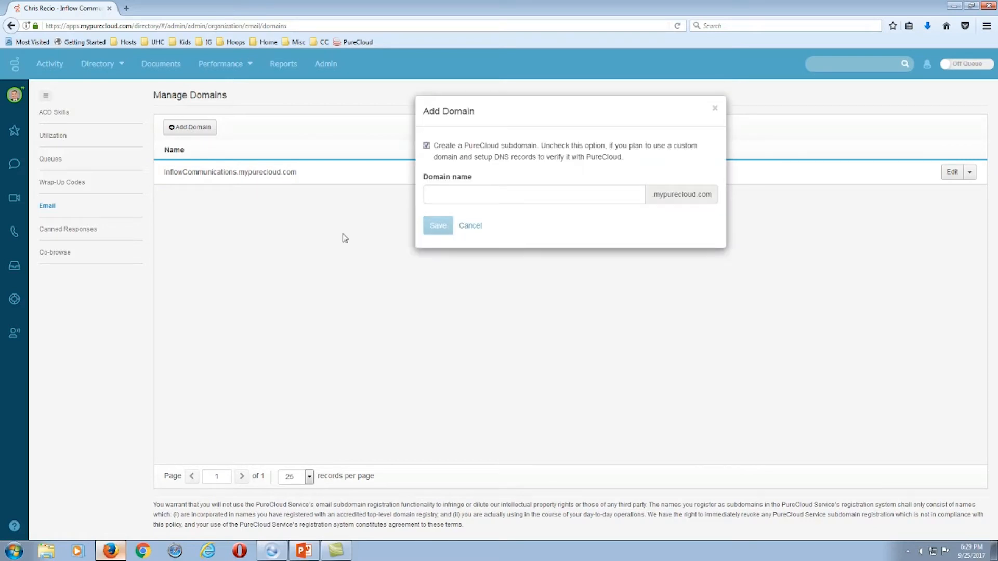
click(439, 194)
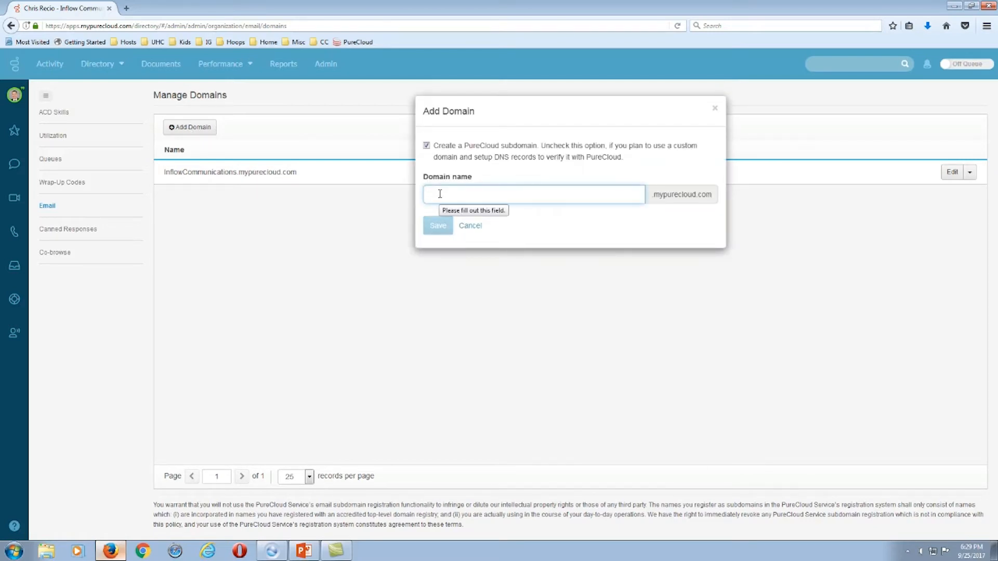
text(InflowCommunicatio)
text(ns2.myp)
text(ure)
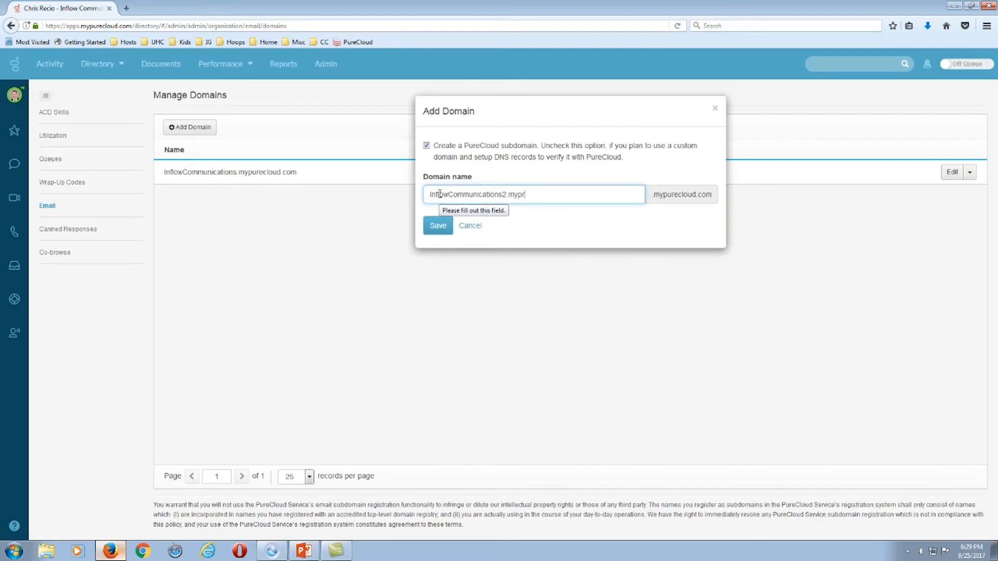
text(cloud.com)
key(BackSpace)
key(BackSpace)
key(BackSpace)
key(BackSpace)
key(BackSpace)
key(BackSpace)
key(BackSpace)
key(BackSpace)
key(BackSpace)
key(BackSpace)
key(BackSpace)
key(BackSpace)
key(BackSpace)
key(BackSpace)
key(BackSpace)
key(BackSpace)
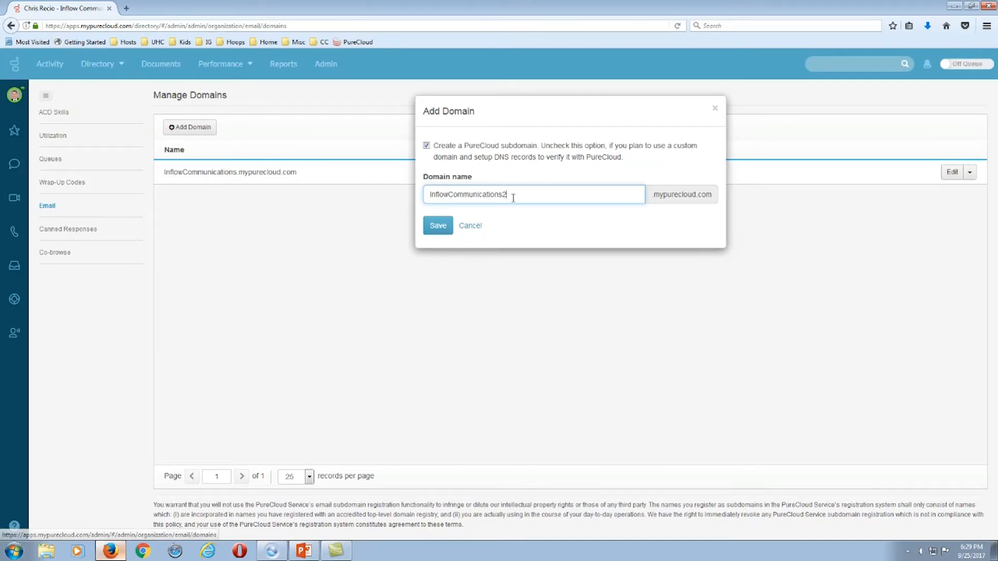
drag(513, 196, 386, 180)
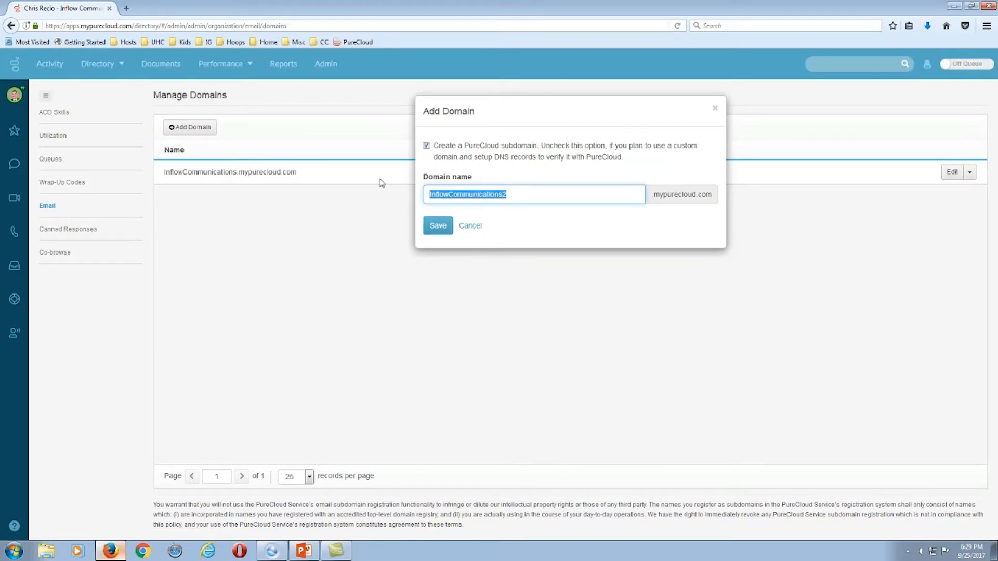
text(XYZCompany)
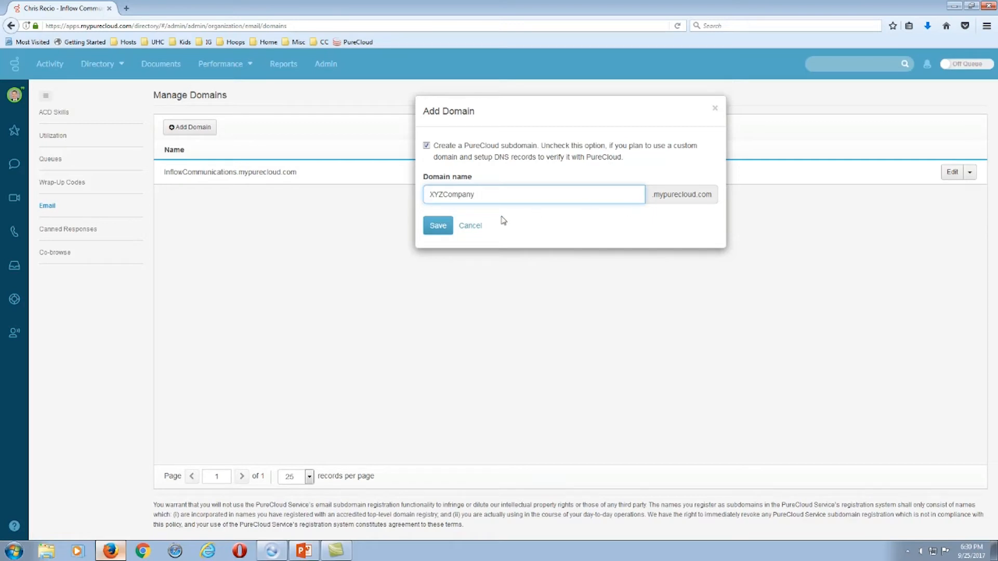
click(470, 226)
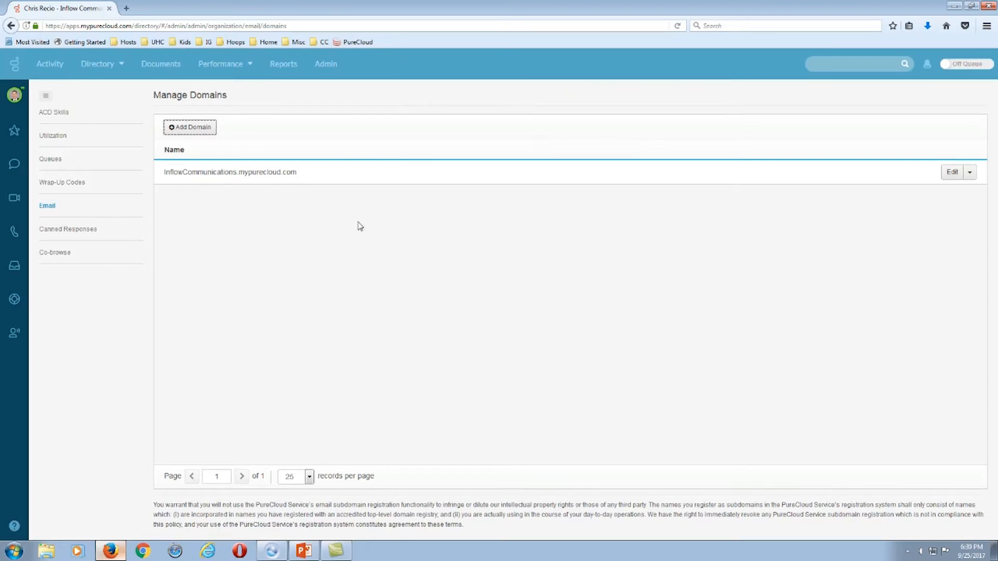
Edit the InflowCommunications.mypurecloud.com domain to see its email addresses.
click(952, 172)
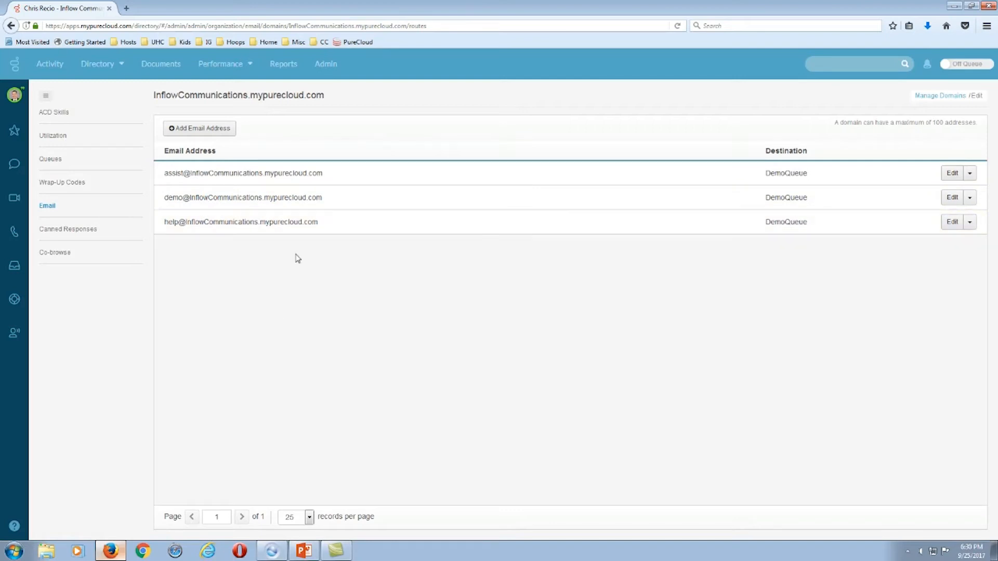
Start a new email address named customerservice, leaving the queue unchosen.
click(192, 132)
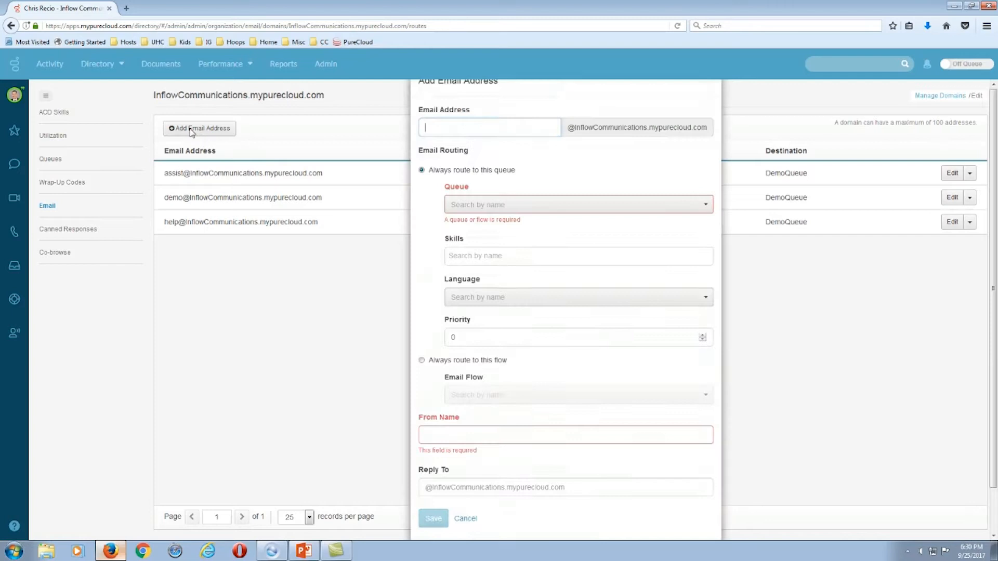
text(customerservice)
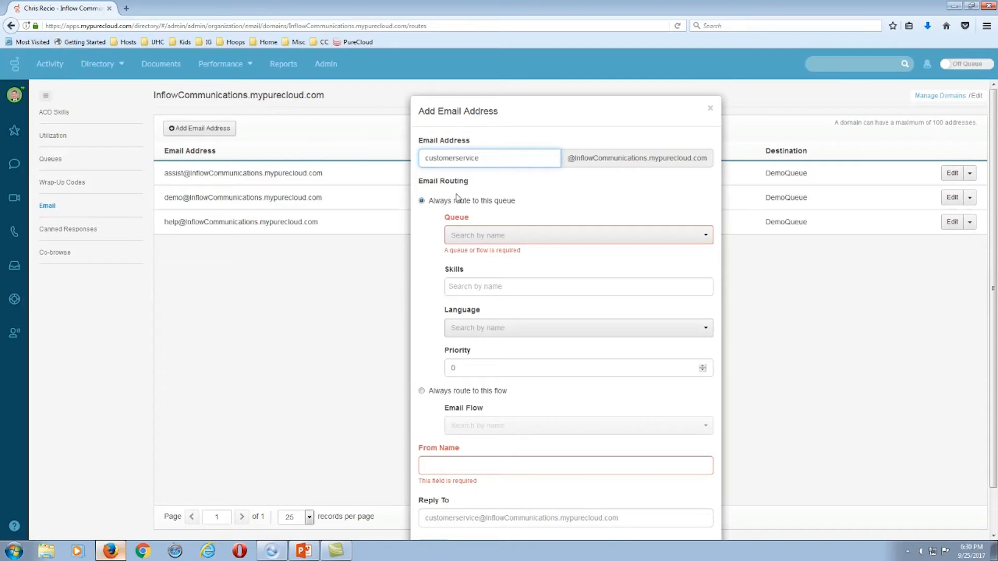
click(698, 240)
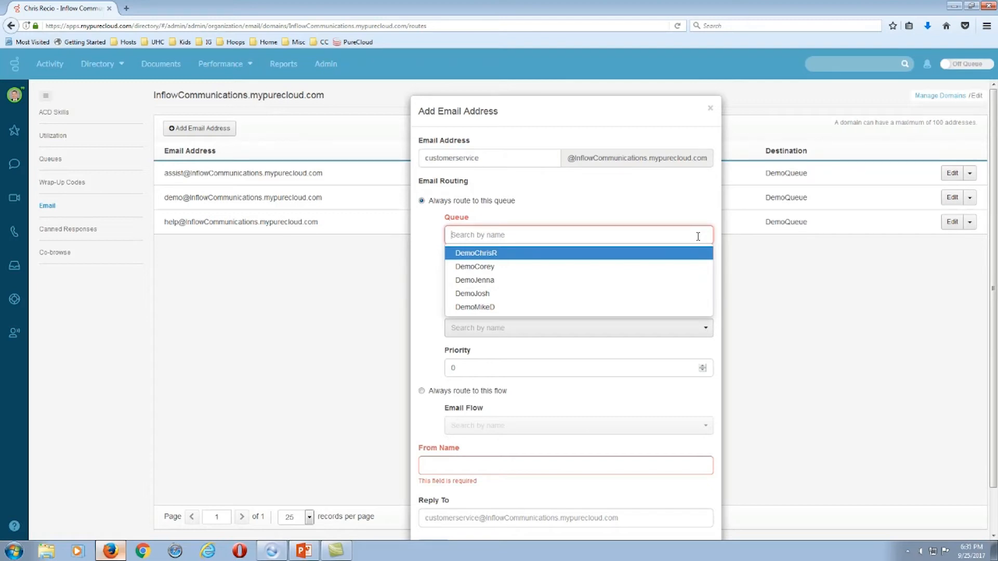
click(649, 201)
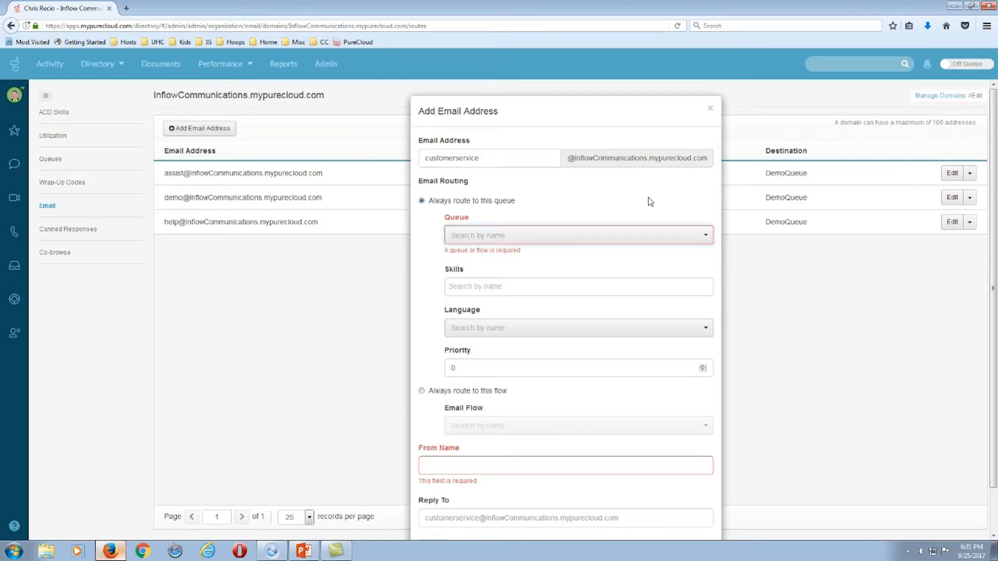
Add ANewSkill1 as a required skill and bring up the Language choices.
click(487, 286)
text(A)
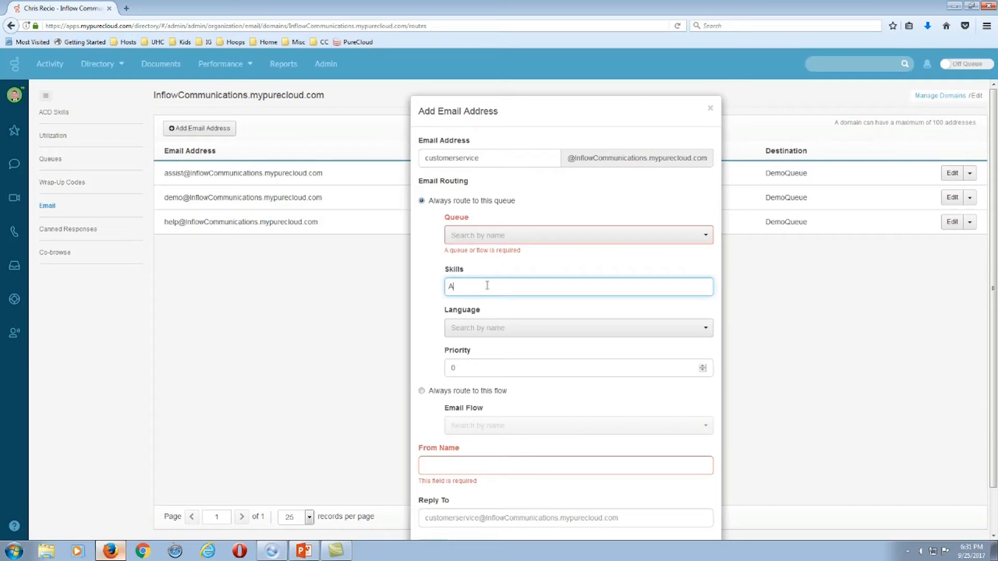
text(New)
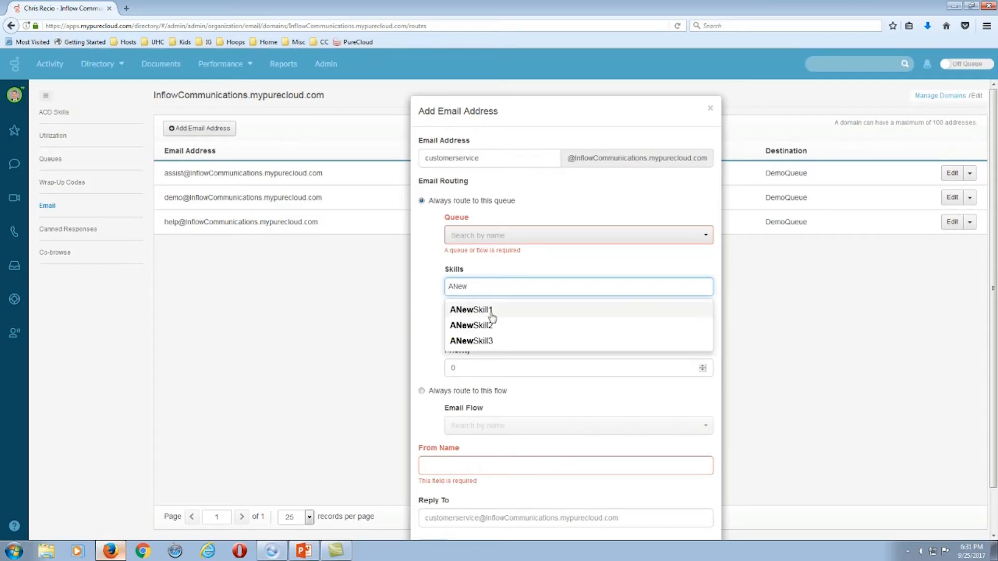
click(490, 312)
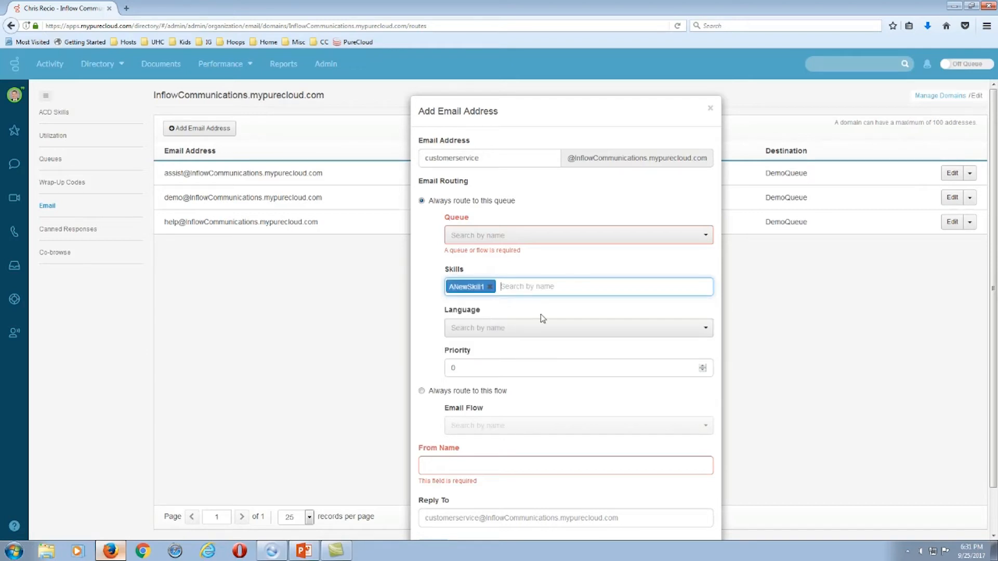
click(701, 332)
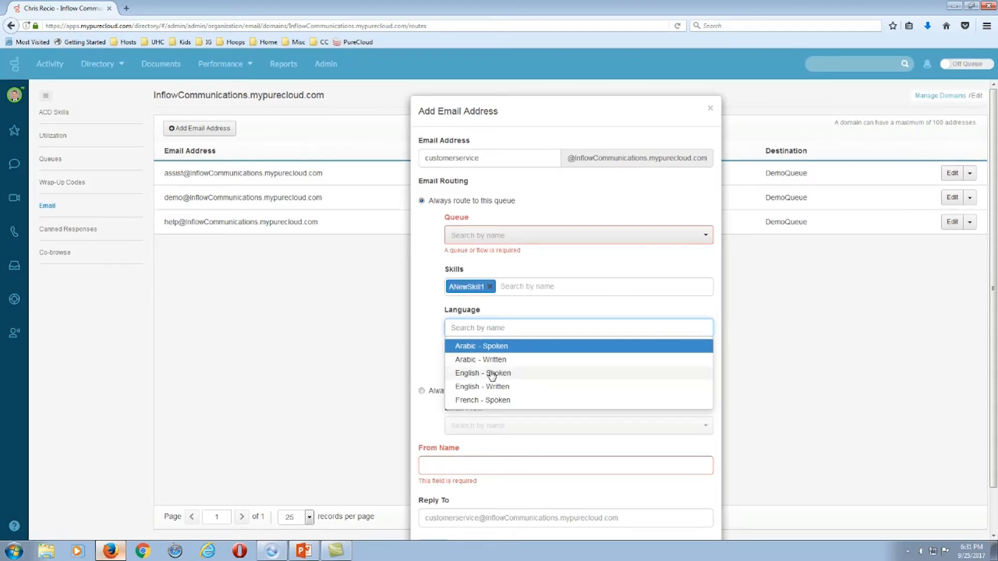
Fill the email address form with English - Written, priority 3 and From Name CustomerService, then cancel it.
click(479, 387)
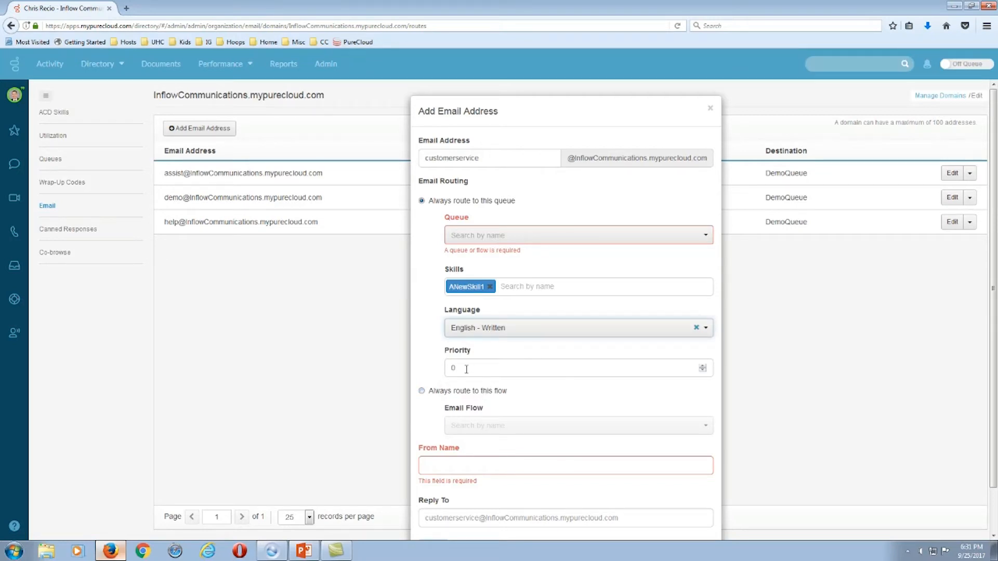
click(702, 366)
drag(994, 281, 996, 329)
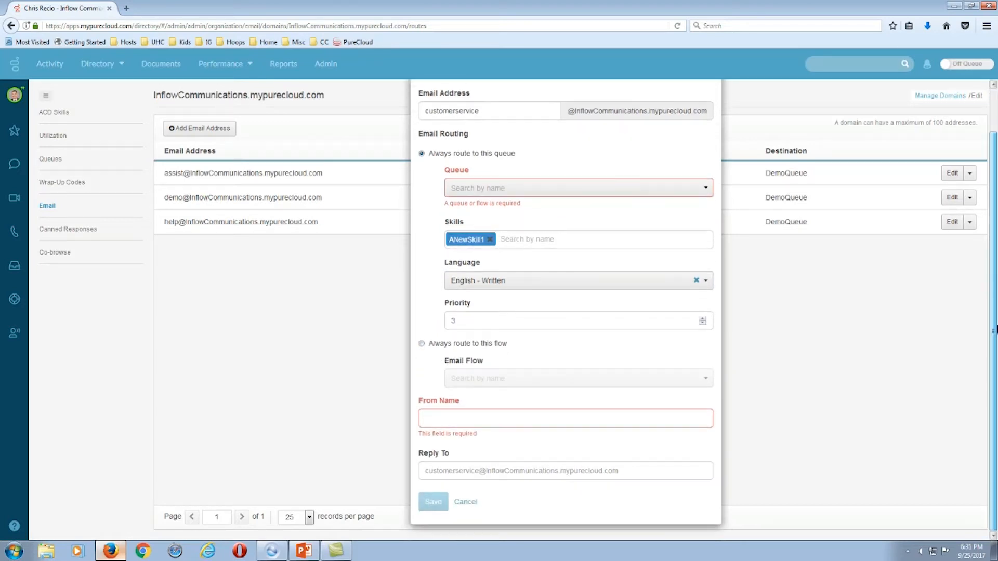
click(436, 419)
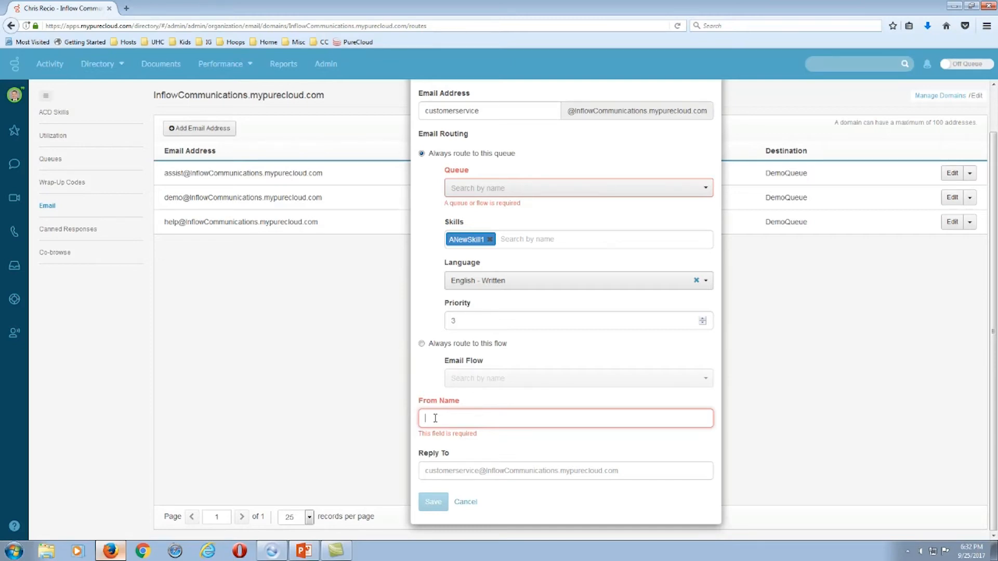
text(CustomerService)
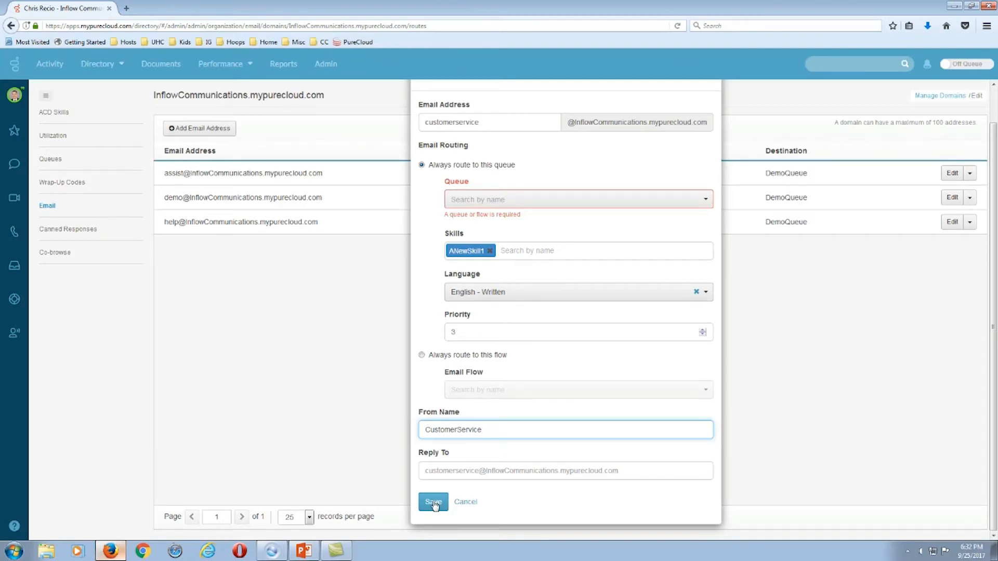
click(464, 502)
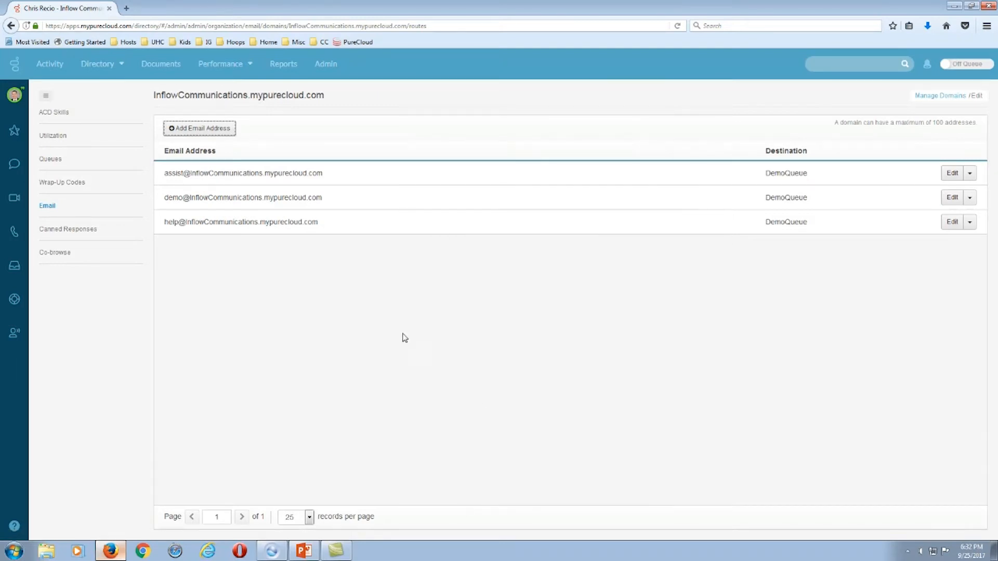
Open the Canned Responses settings in Admin.
click(65, 232)
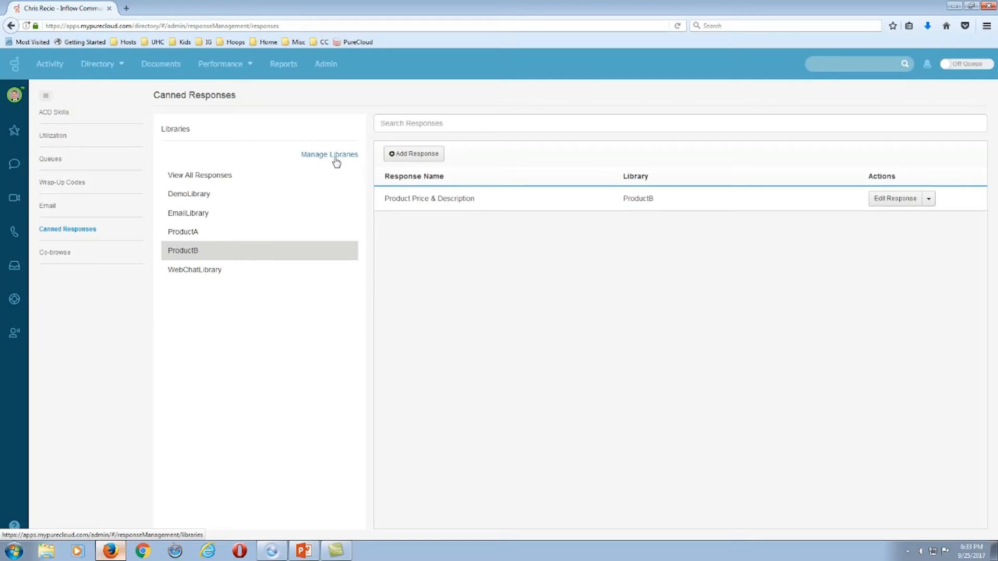
Browse DemoLibrary, EmailLibrary, ProductA, ProductB and WebChatLibrary, then open Manage Libraries.
click(201, 197)
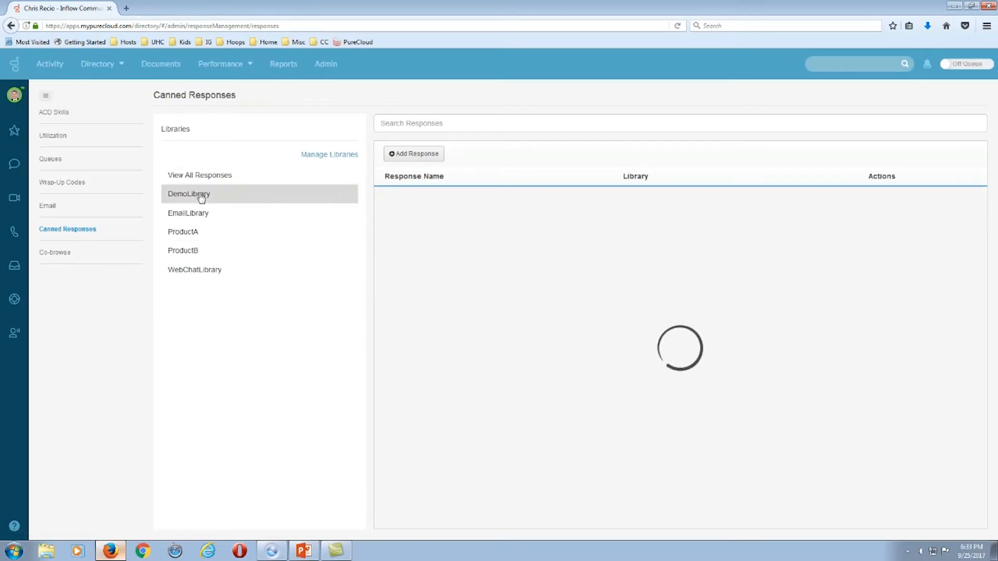
click(200, 215)
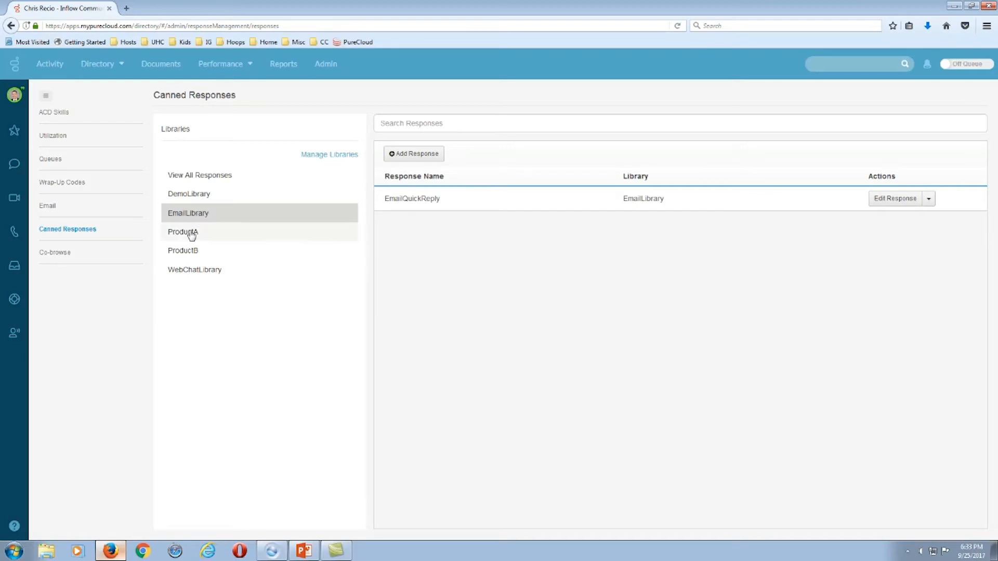
click(192, 236)
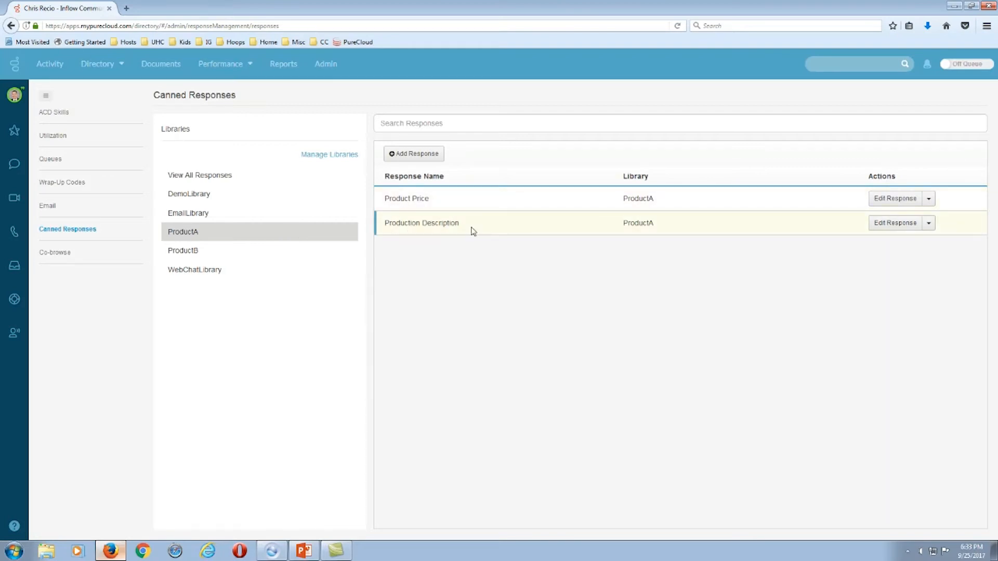
click(185, 257)
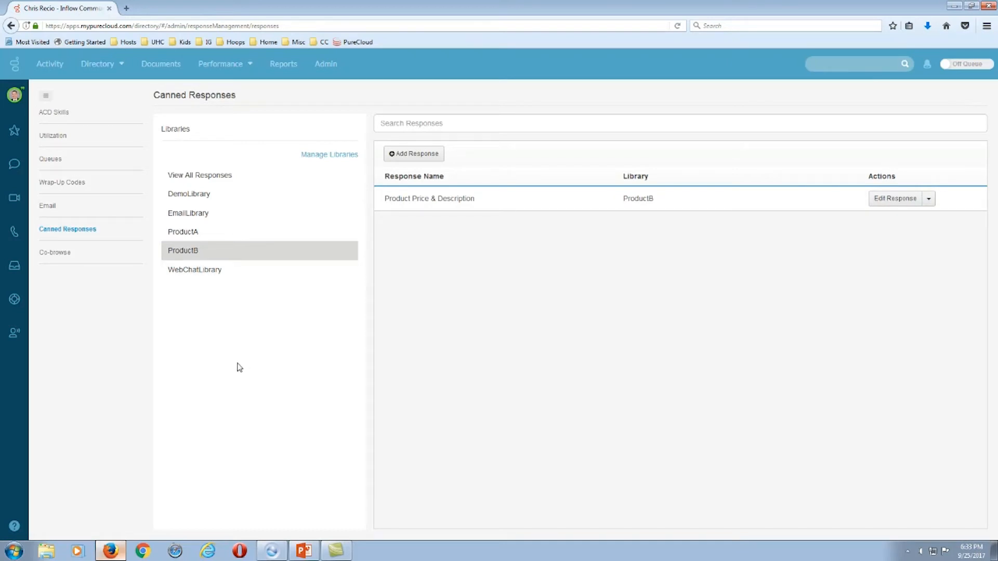
click(190, 274)
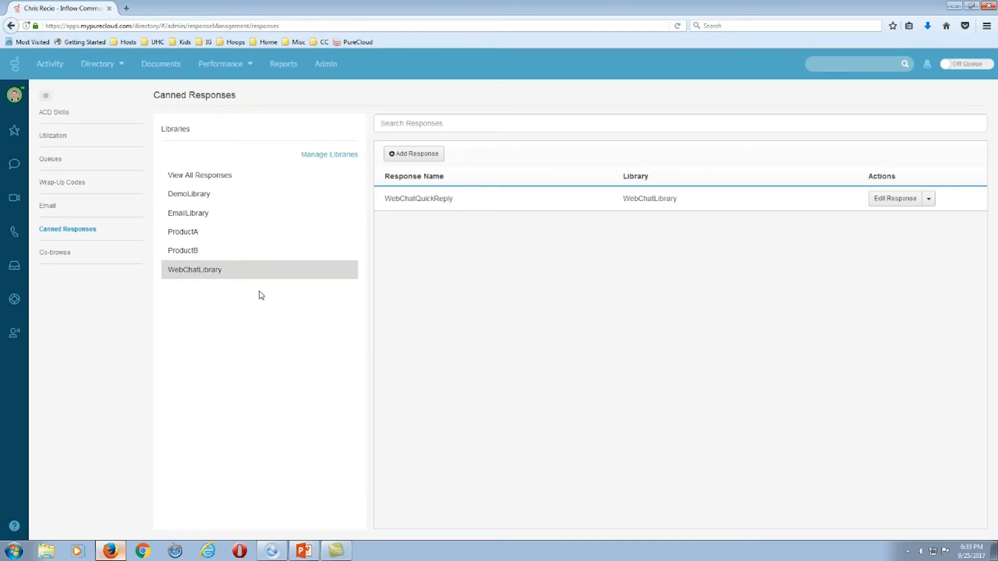
click(329, 155)
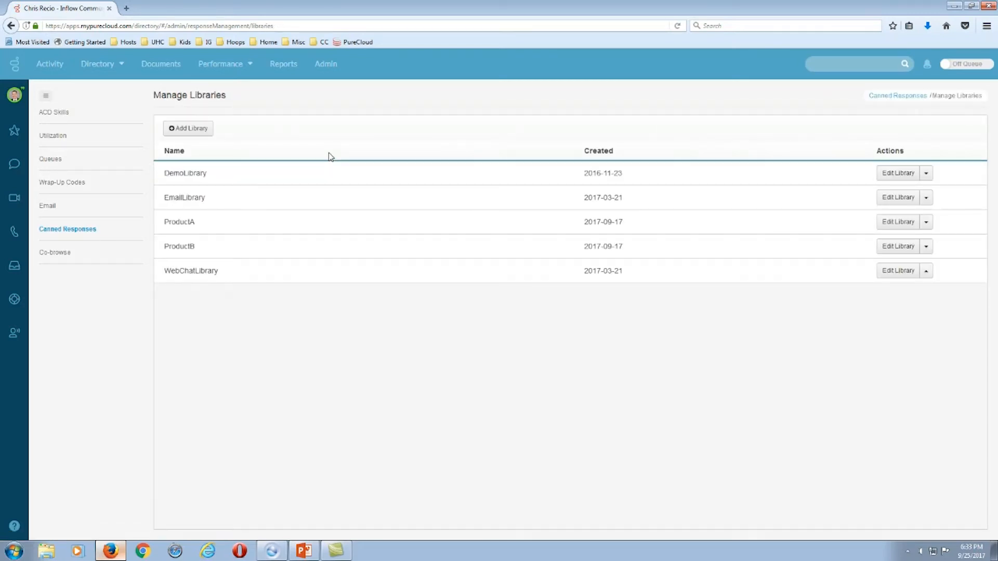
Add and save a new response library named ANewLibrary.
click(185, 131)
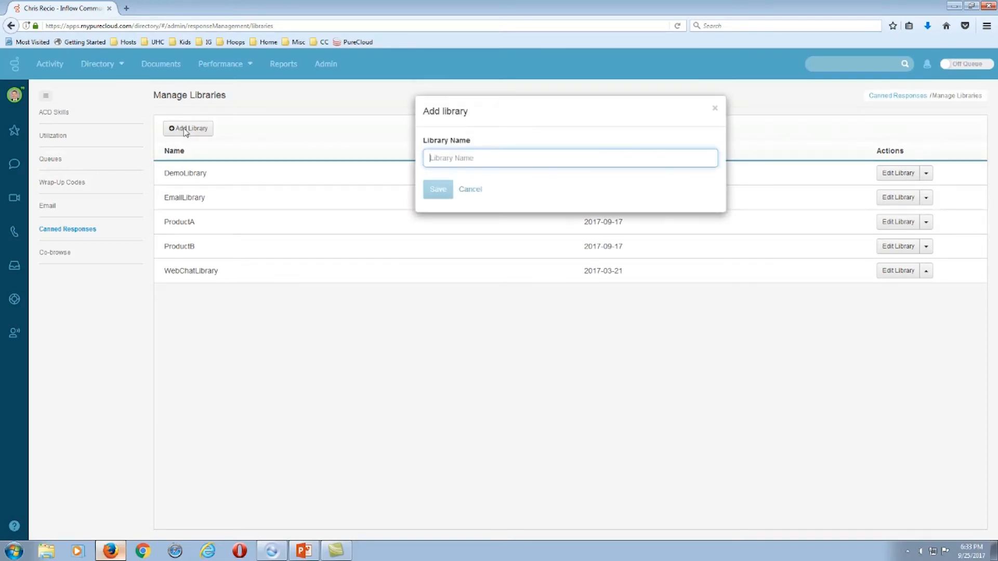
text(ANewLibrary)
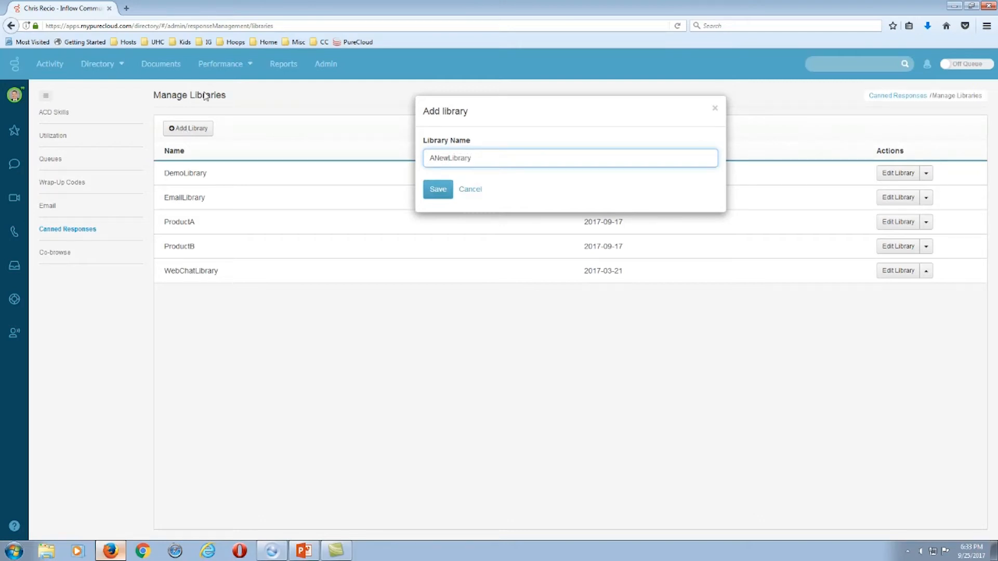
click(439, 191)
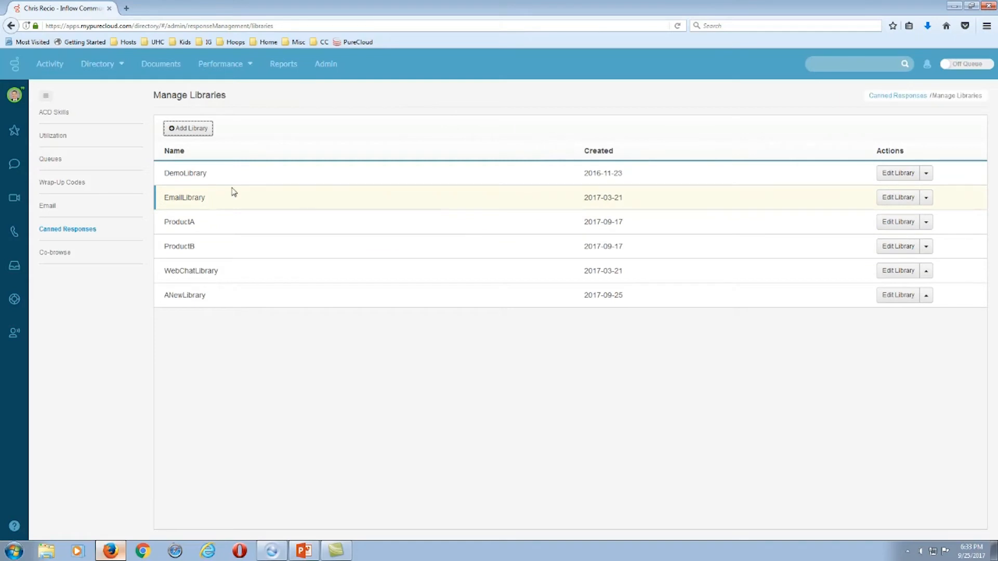
Select ANewLibrary in Canned Responses and start a new response in it.
click(78, 229)
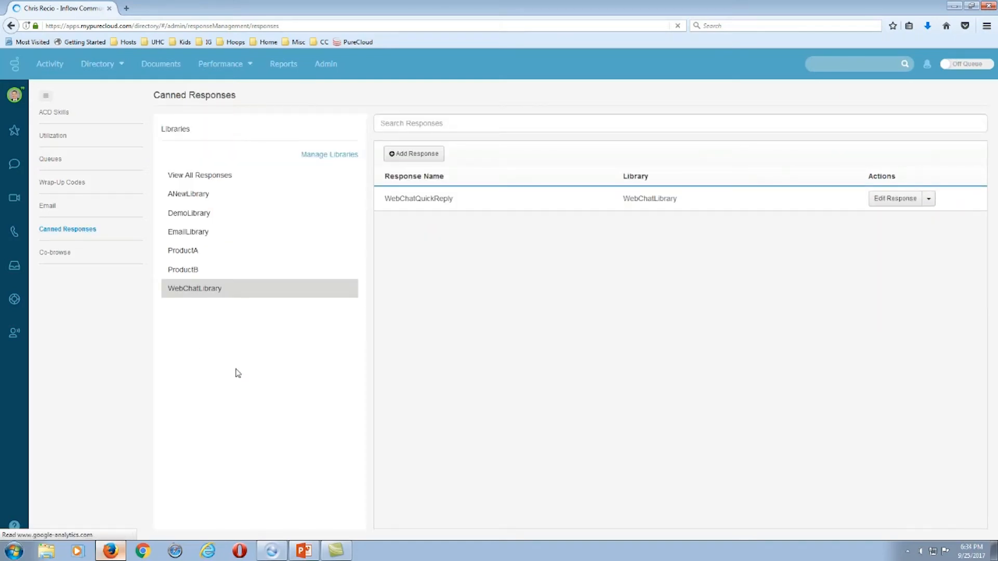
click(190, 196)
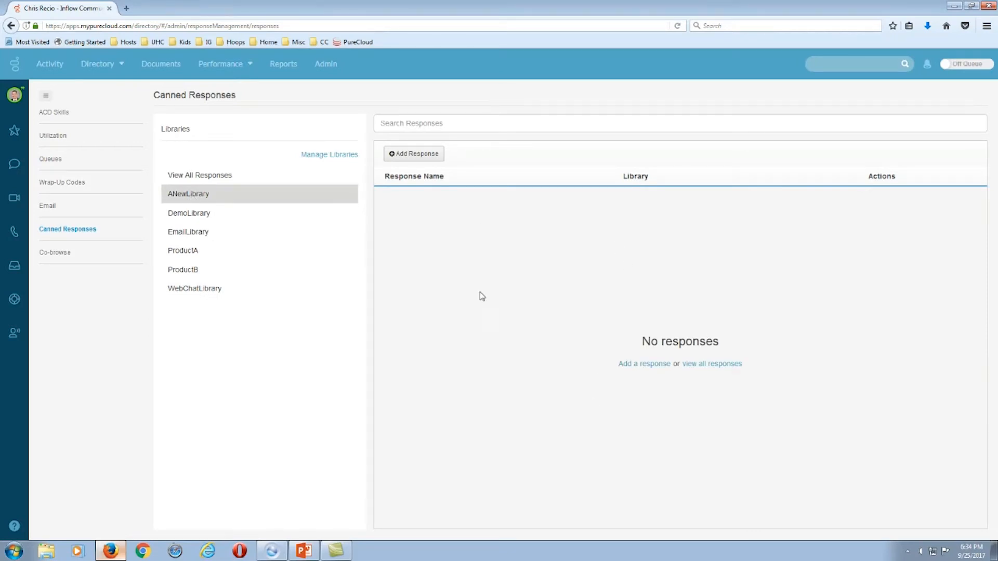
click(418, 154)
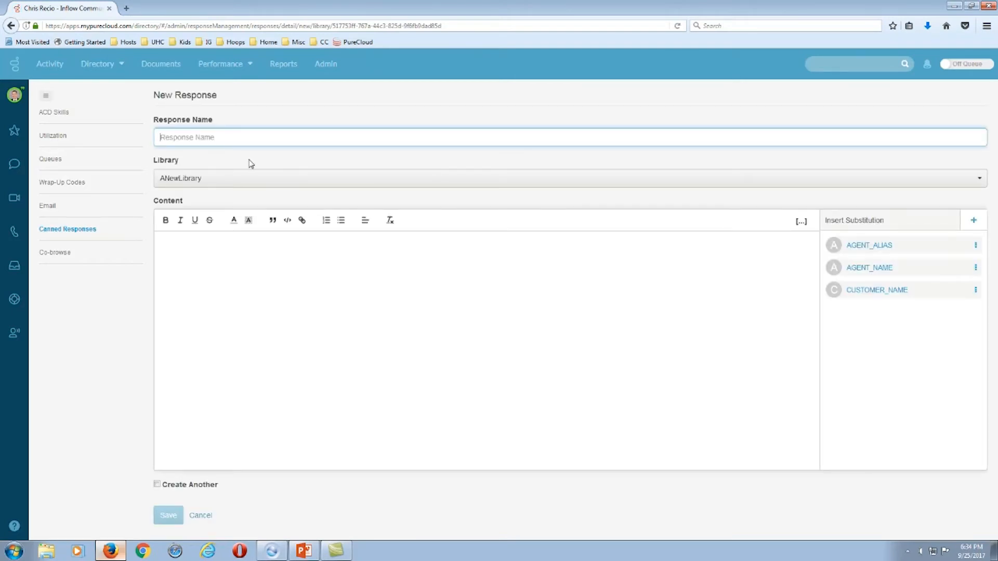
Name the response ANewProduct with content 'Product XYZ Price: $149.00' and 'Description'.
text(ANewProduct)
click(284, 256)
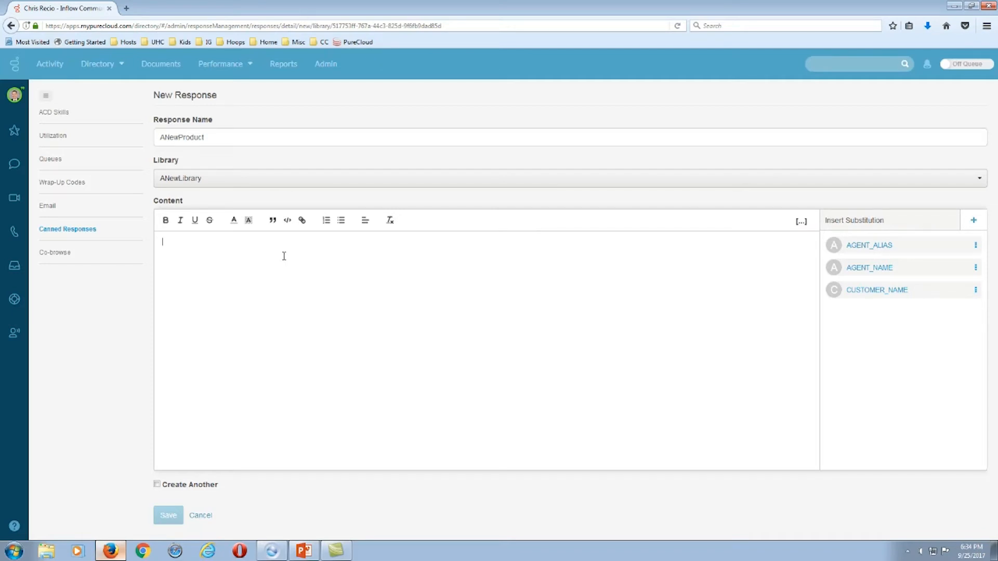
text(Produc)
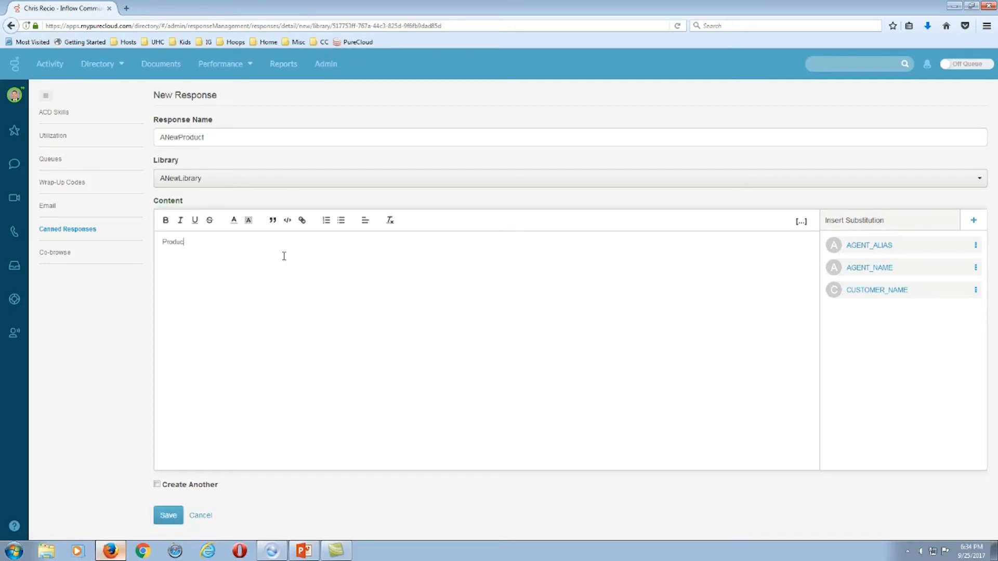
text(t XYZ Price: $149.00)
key(Return)
text(Descripti)
key(BackSpace)
key(BackSpace)
key(BackSpace)
text(ription)
Keep ANewLibrary as its library, tick Create Another and save the response.
click(963, 183)
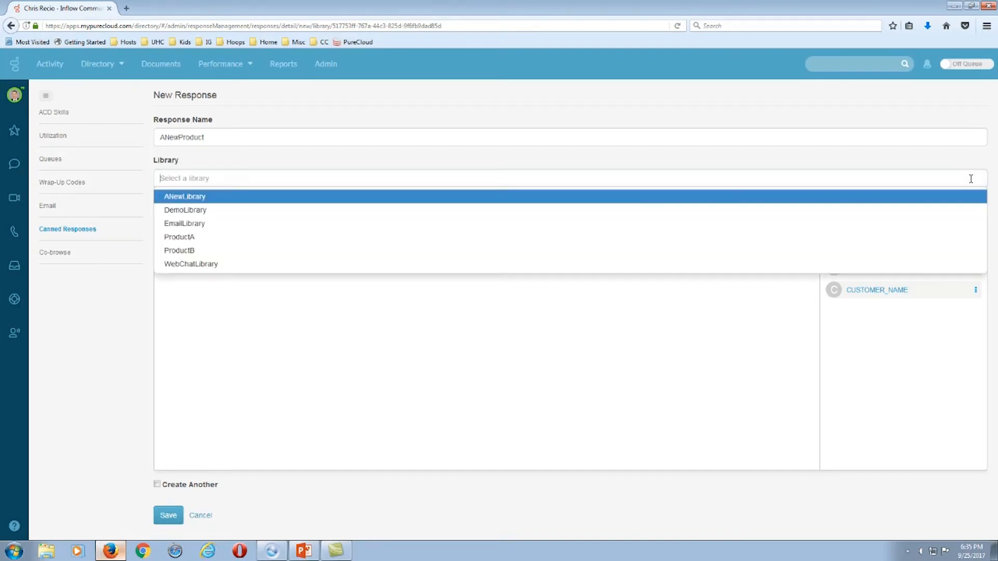
click(183, 199)
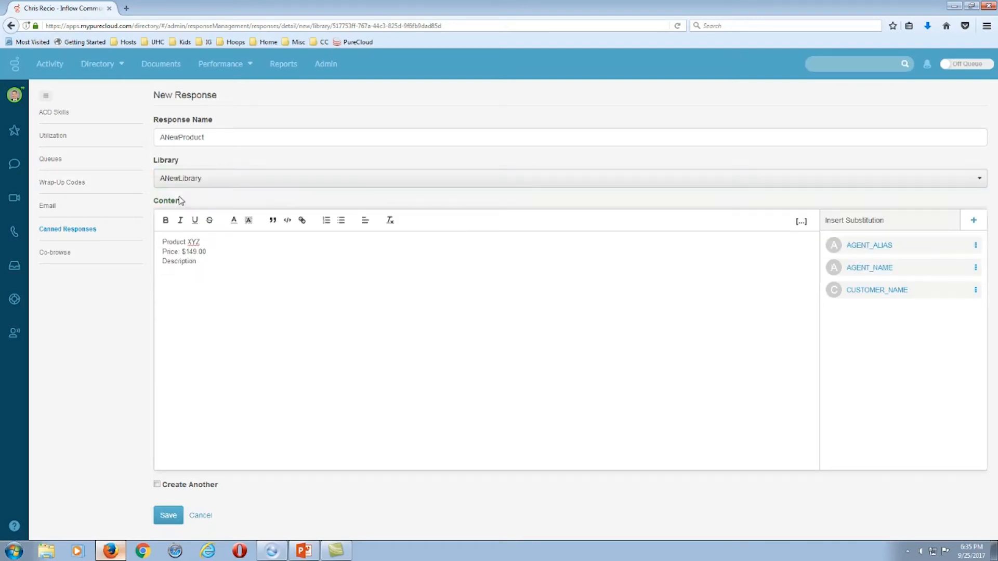
click(157, 485)
click(174, 518)
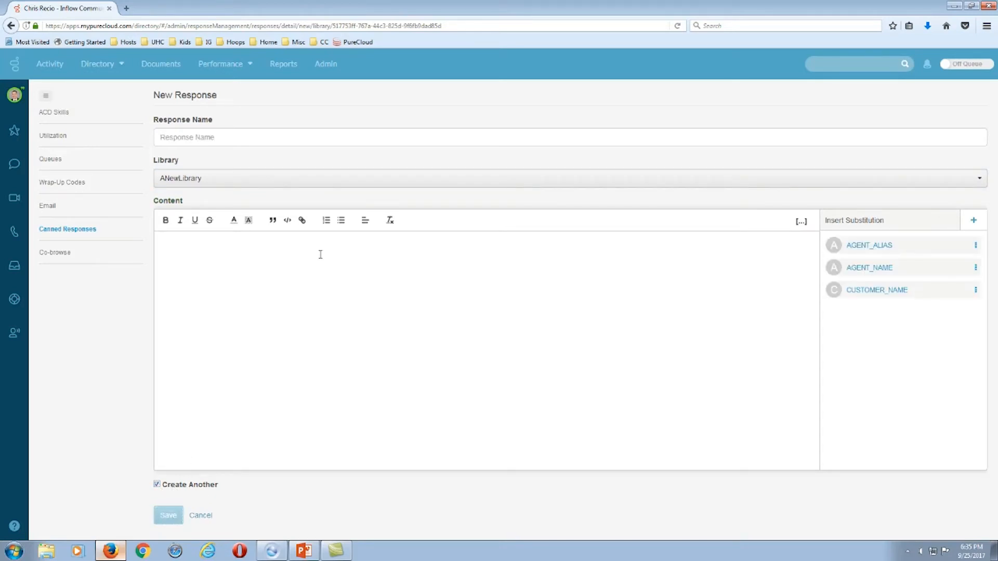
Save response ANewProduct1 with the content 'New description Here'.
click(199, 137)
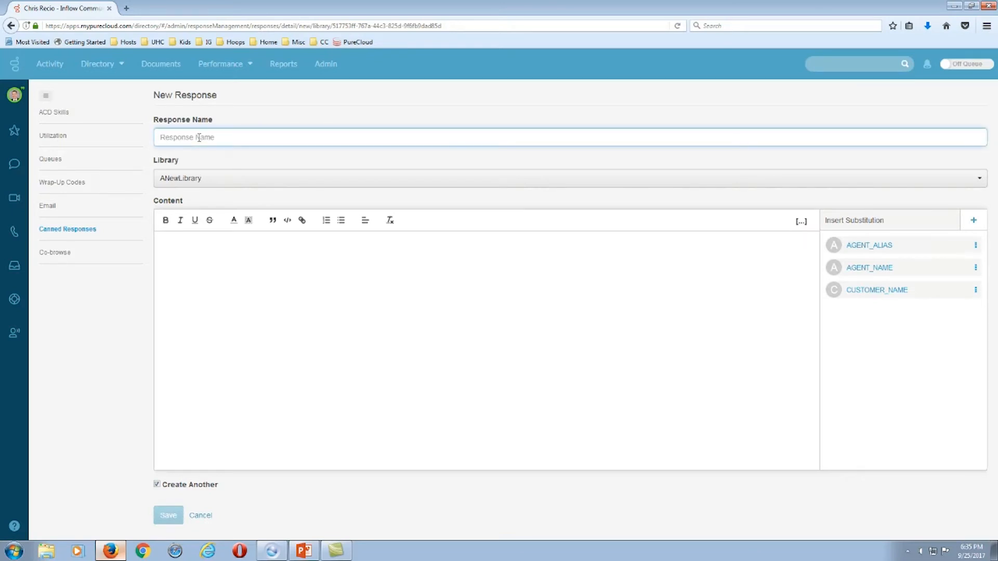
text(ANewPro)
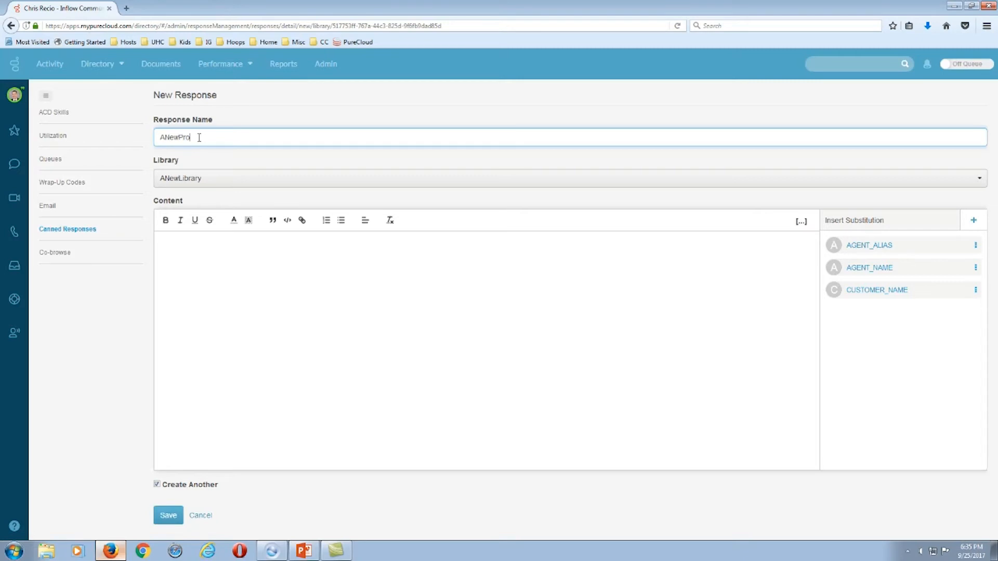
text(duct1)
click(208, 252)
text(Ne)
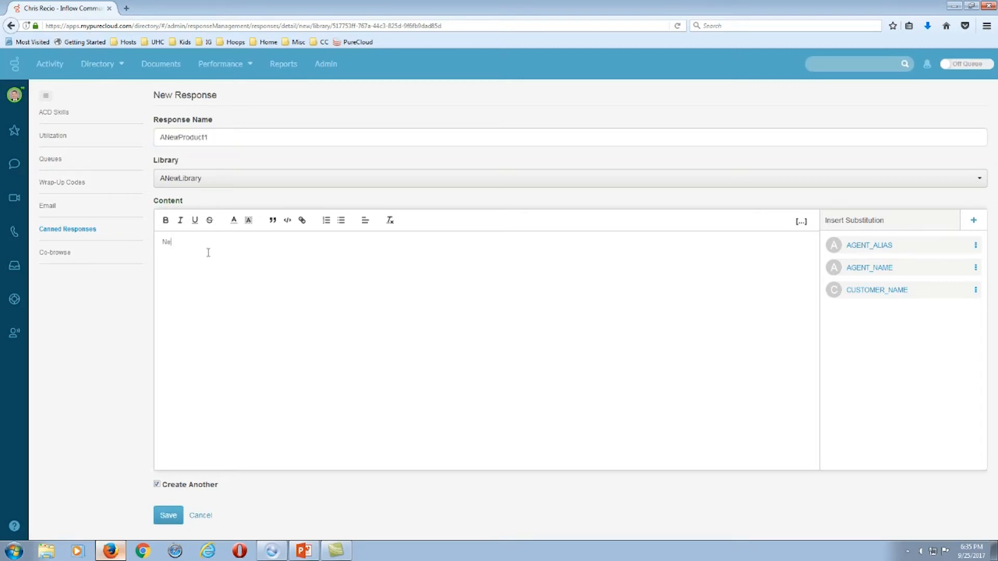
text(w dscri)
key(BackSpace)
key(BackSpace)
key(BackSpace)
key(BackSpace)
text(escription Here)
click(168, 515)
click(333, 344)
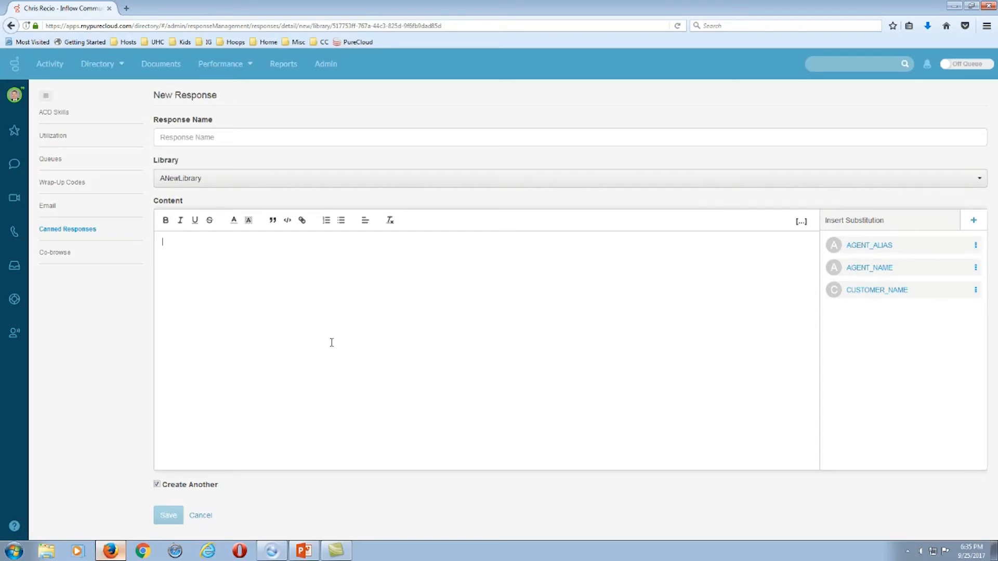
click(56, 116)
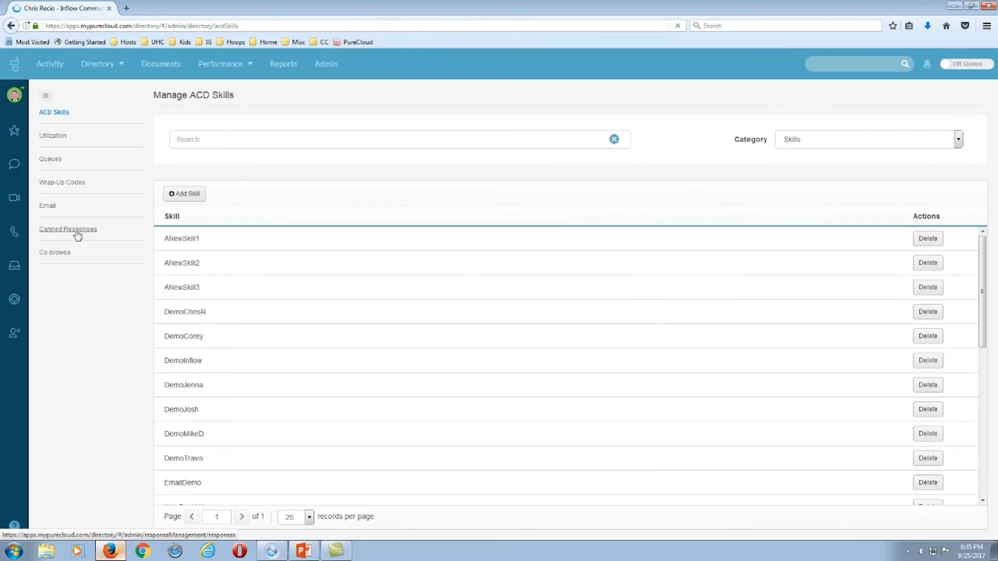
Recheck ANewLibrary's responses in Canned Responses, then go to the Queues list.
click(78, 233)
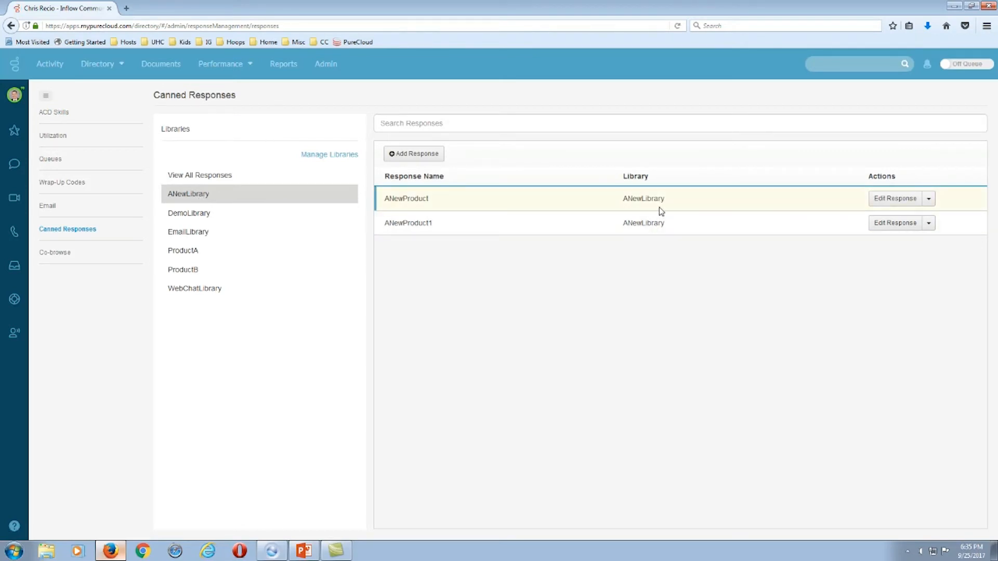
click(929, 200)
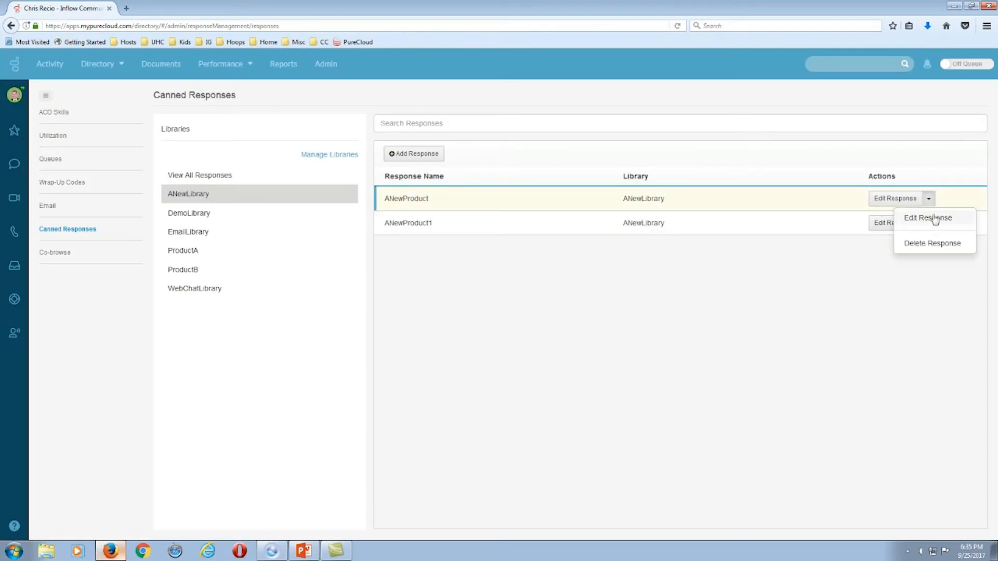
click(818, 178)
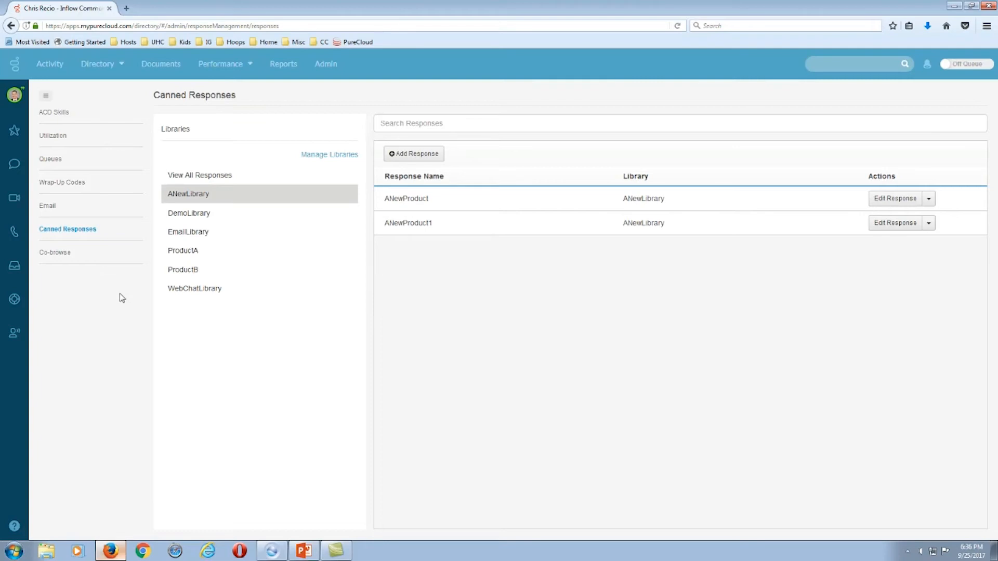
click(50, 161)
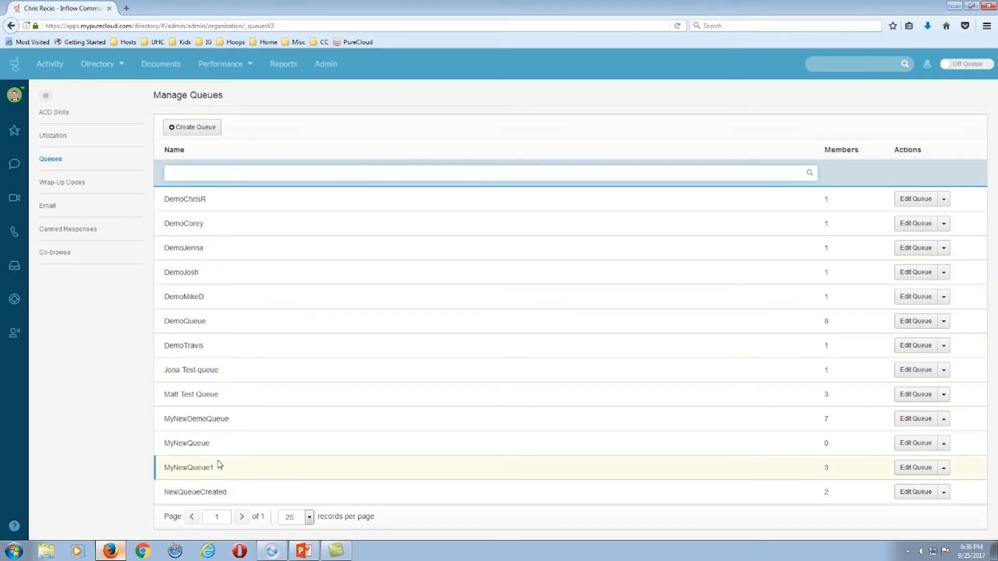
Create queue ANewQueue1, leaving 'Copy settings and members from' empty.
click(197, 130)
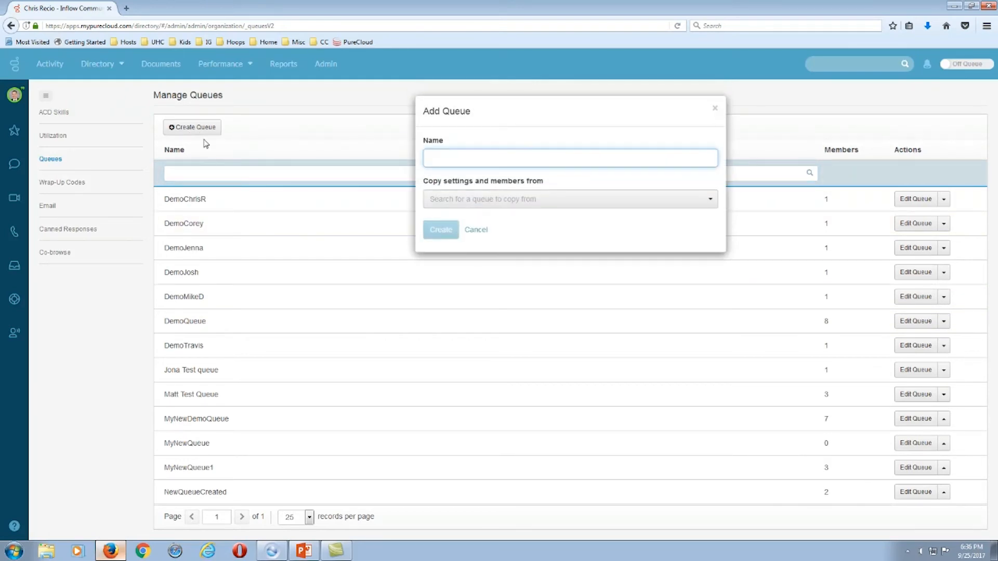
text(ANewQueue1)
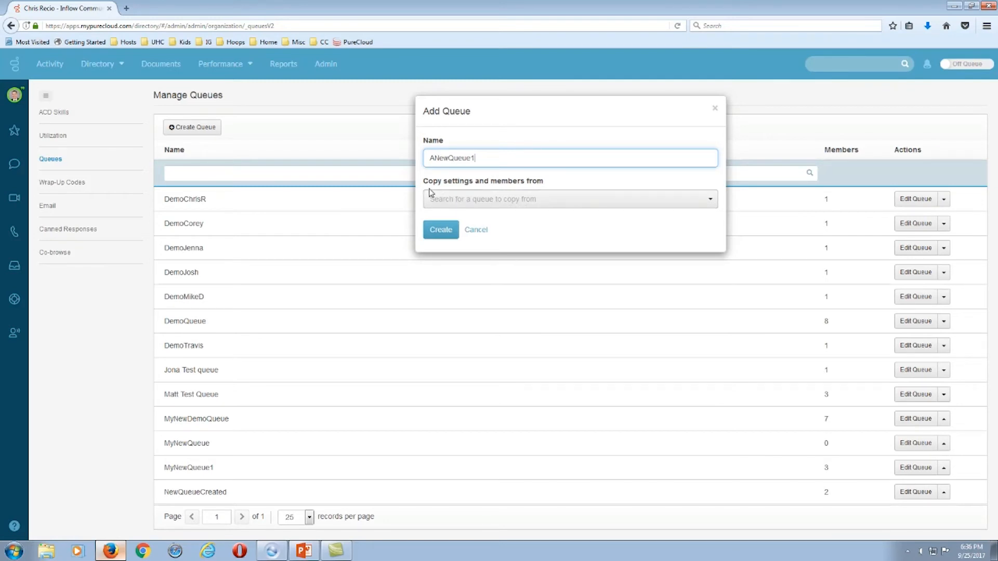
click(709, 201)
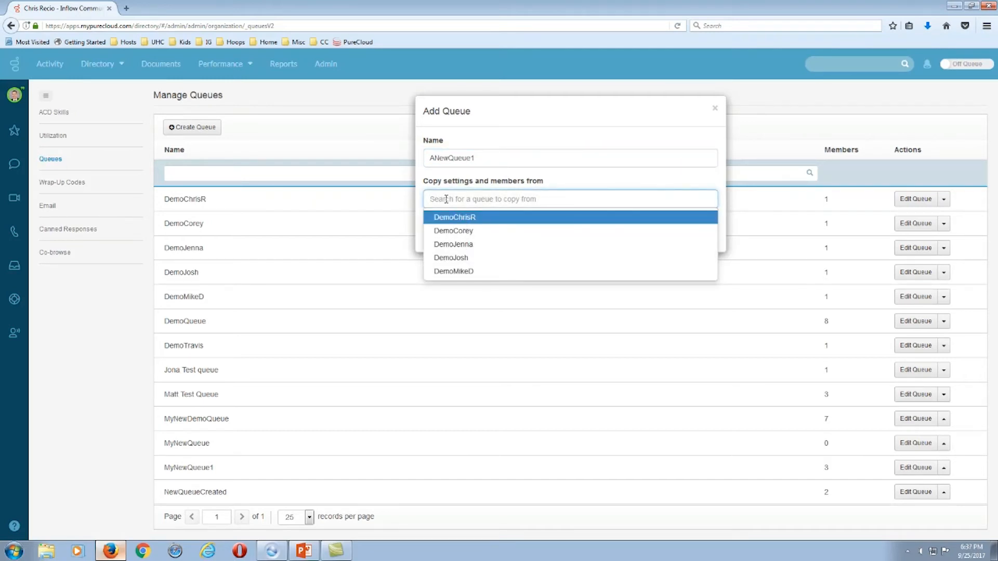
click(618, 182)
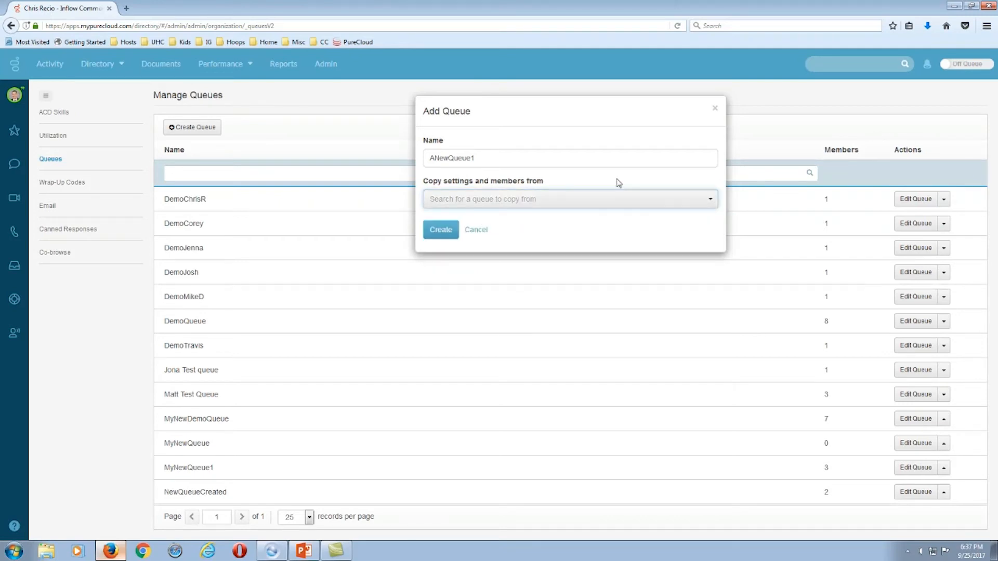
click(442, 229)
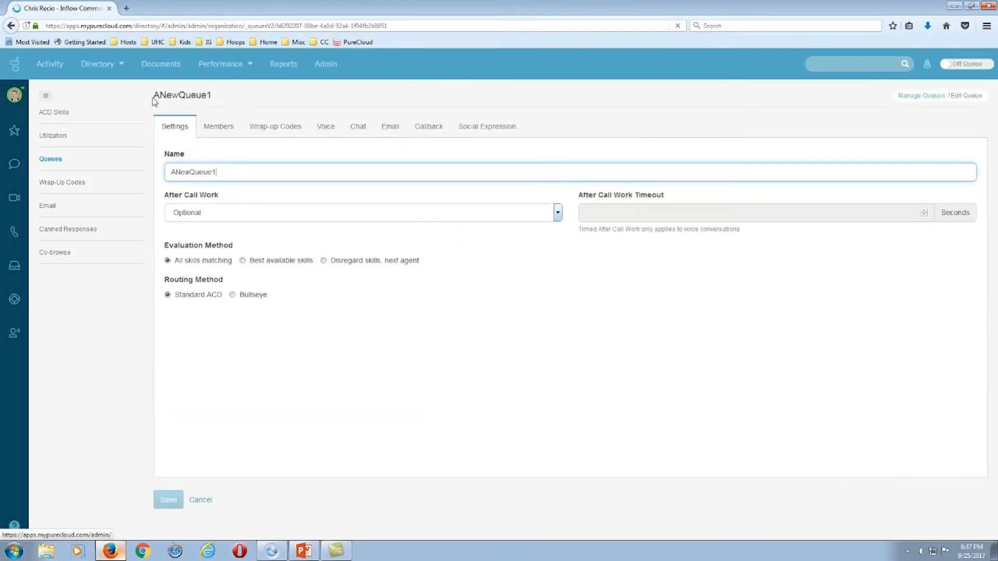
Change ANewQueue1's After Call Work from Optional to Mandatory, Time-boxed, with a 30-second timeout.
drag(154, 98, 234, 100)
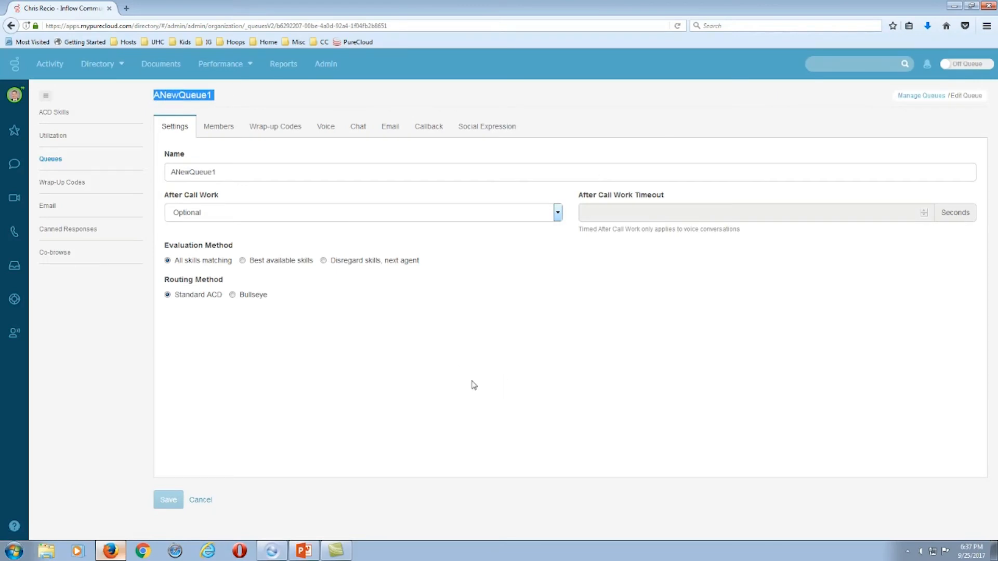
click(422, 298)
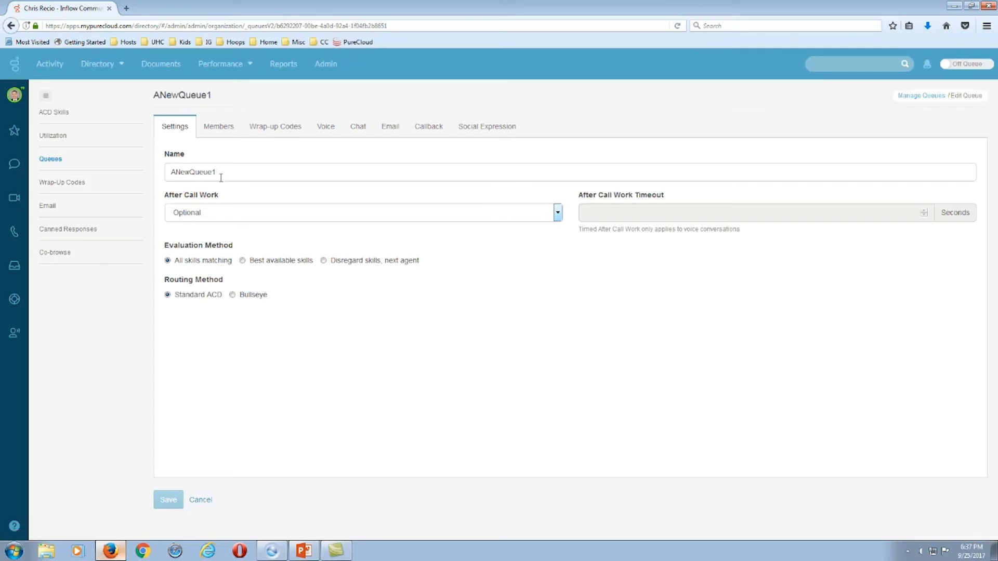
drag(165, 197, 221, 197)
drag(580, 196, 677, 197)
click(351, 241)
click(558, 213)
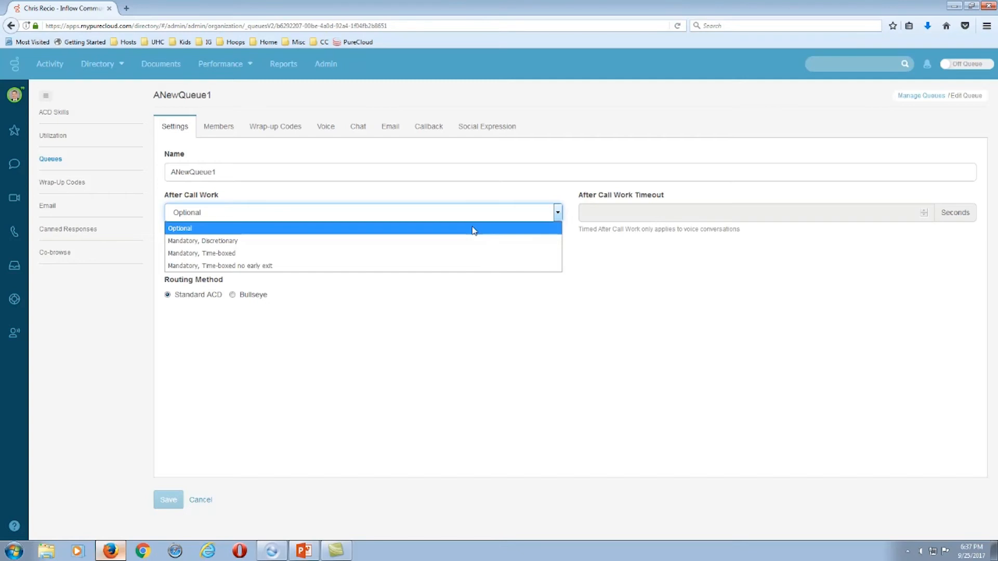
click(238, 241)
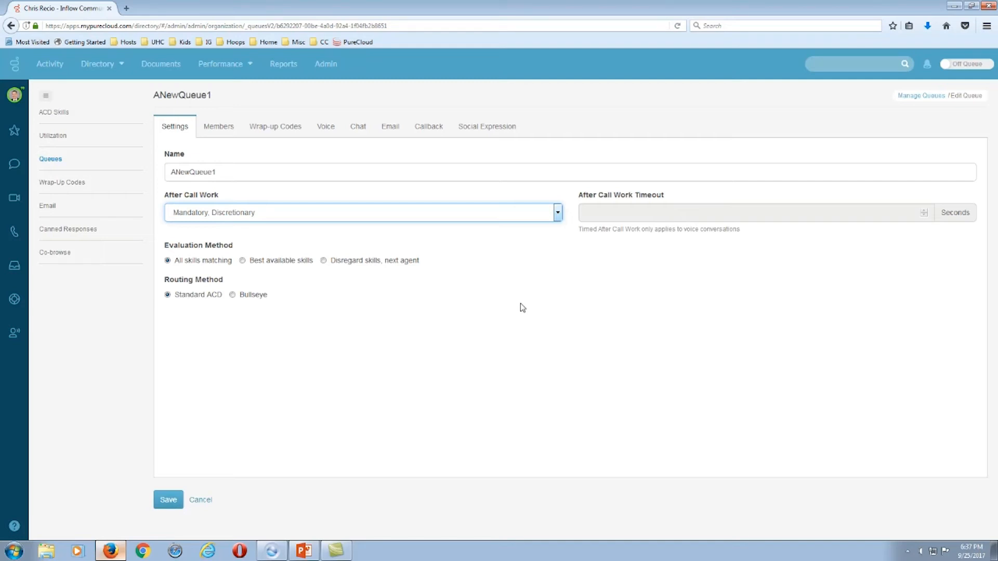
click(558, 212)
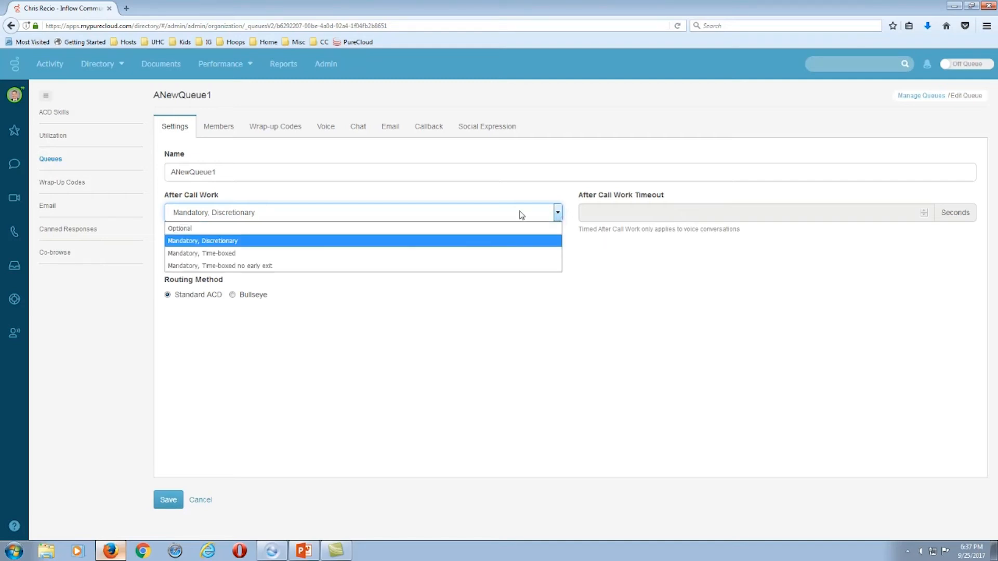
click(203, 253)
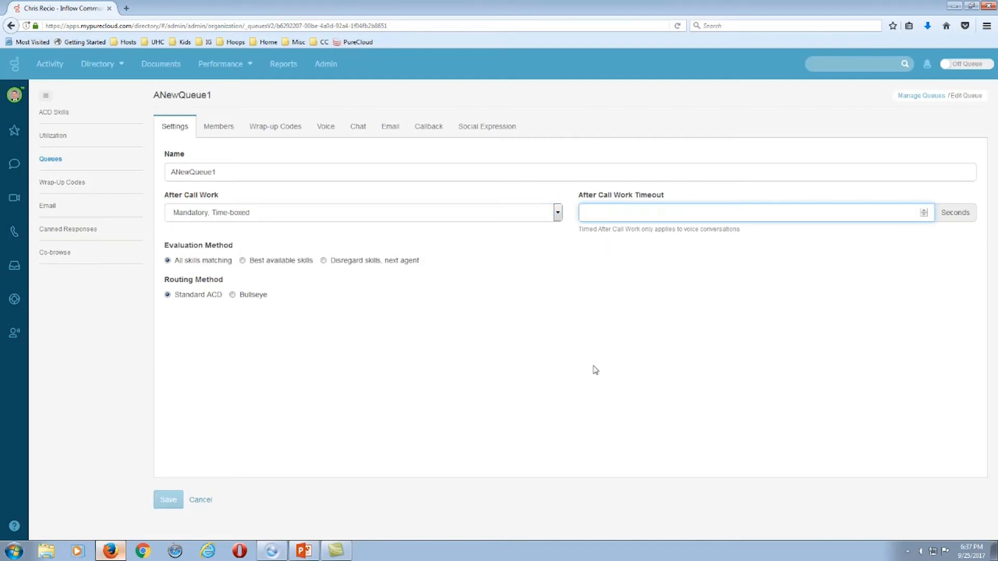
text(30)
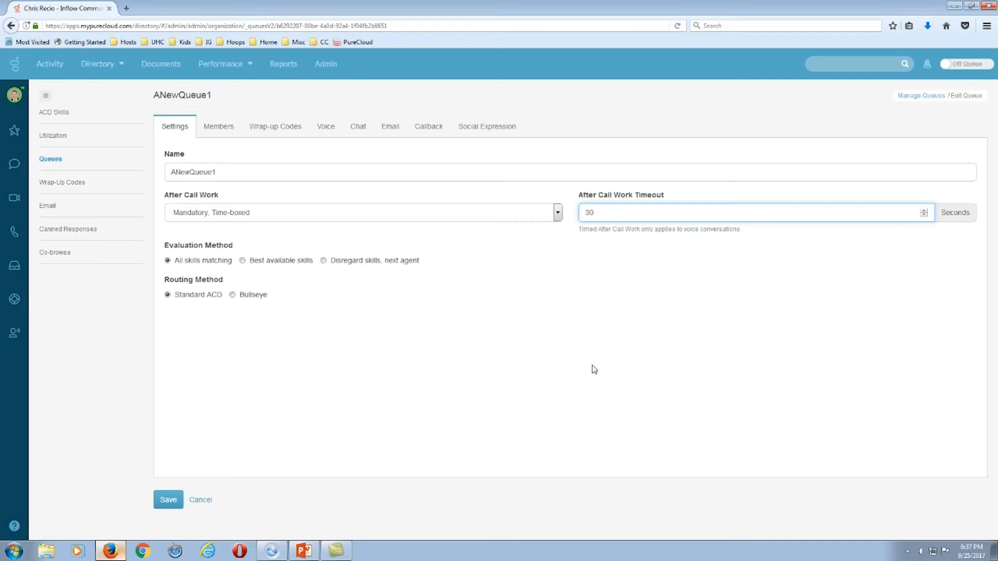
double_click(610, 212)
click(558, 214)
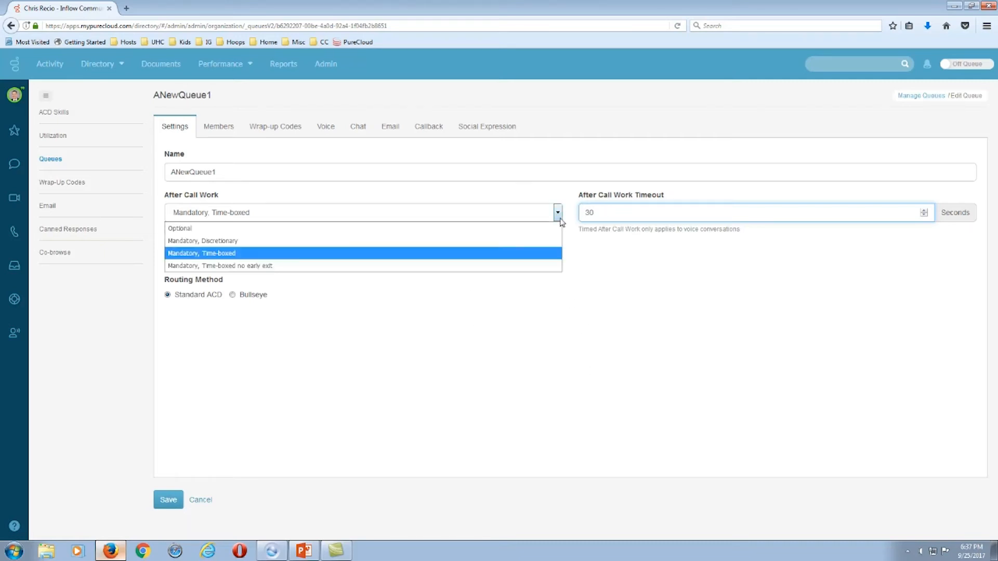
Switch After Call Work to 'Mandatory, Time-boxed no early exit' with a 30-second timeout.
click(229, 267)
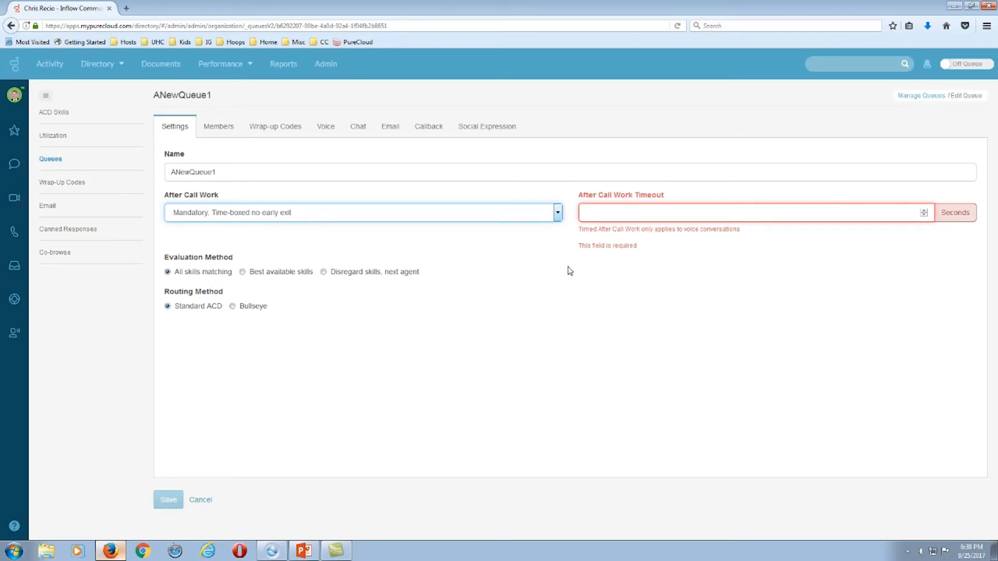
click(730, 214)
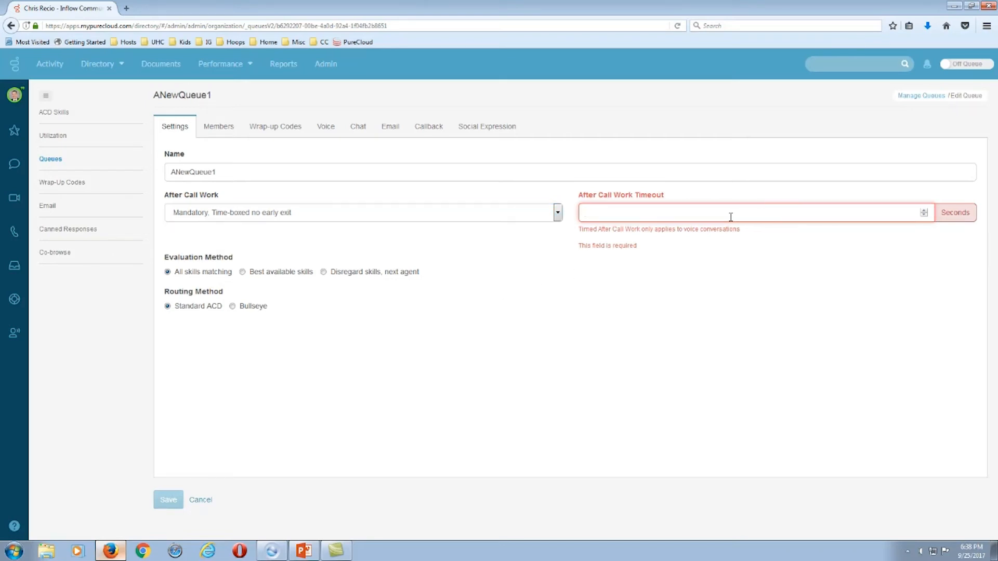
text(30)
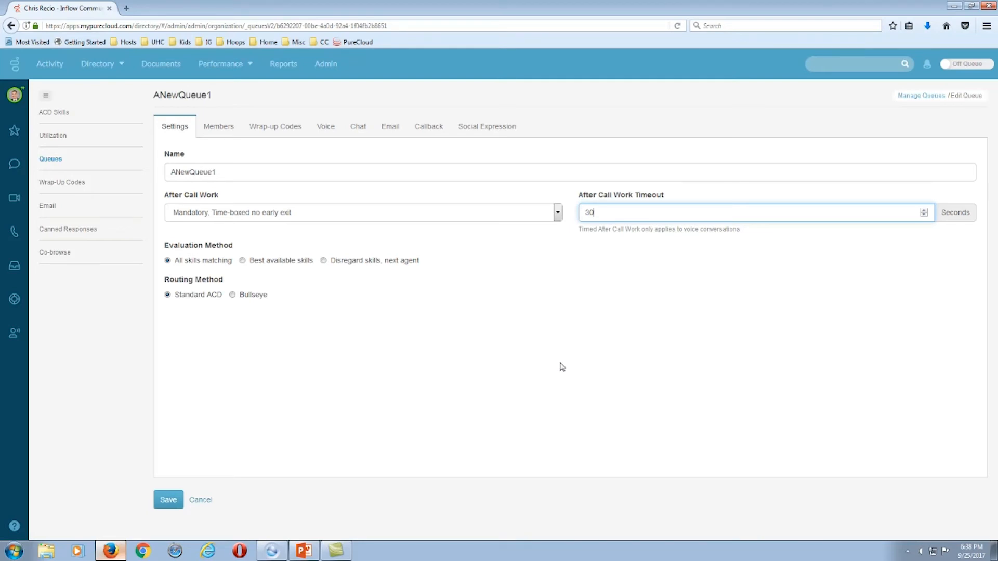
Set evaluation to 'Disregard skills, next agent' and routing method to Bullseye.
drag(165, 248, 242, 247)
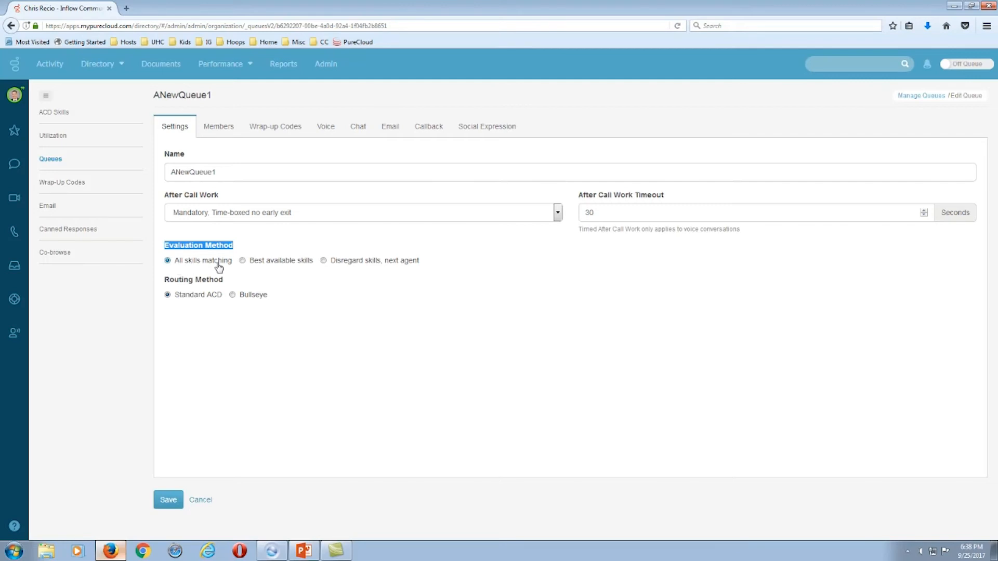
click(243, 262)
click(323, 261)
drag(165, 280, 231, 284)
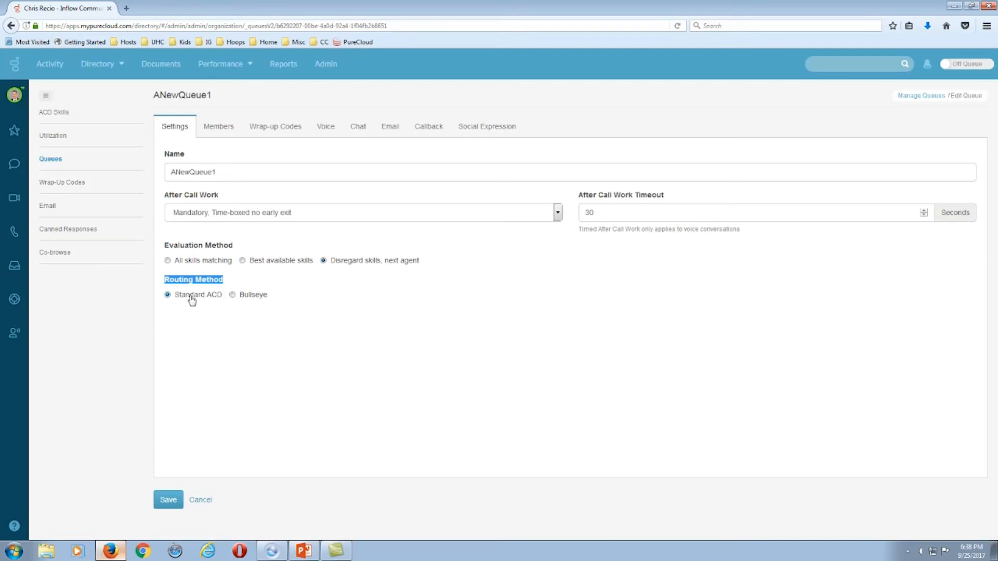
click(232, 296)
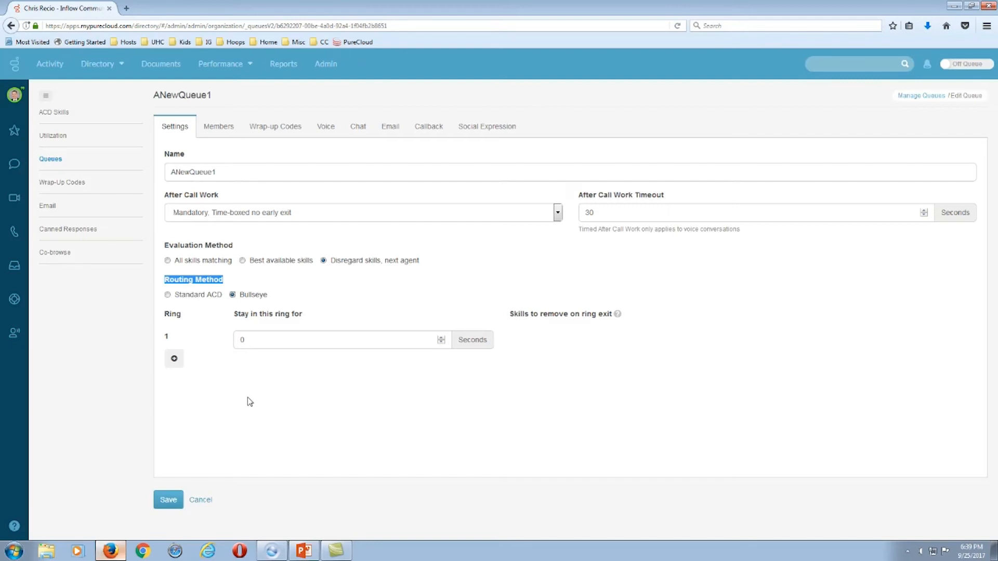
Set ring 1's stay time to 30 seconds and add ring 2, also at 30 seconds.
drag(250, 341, 223, 346)
text(30)
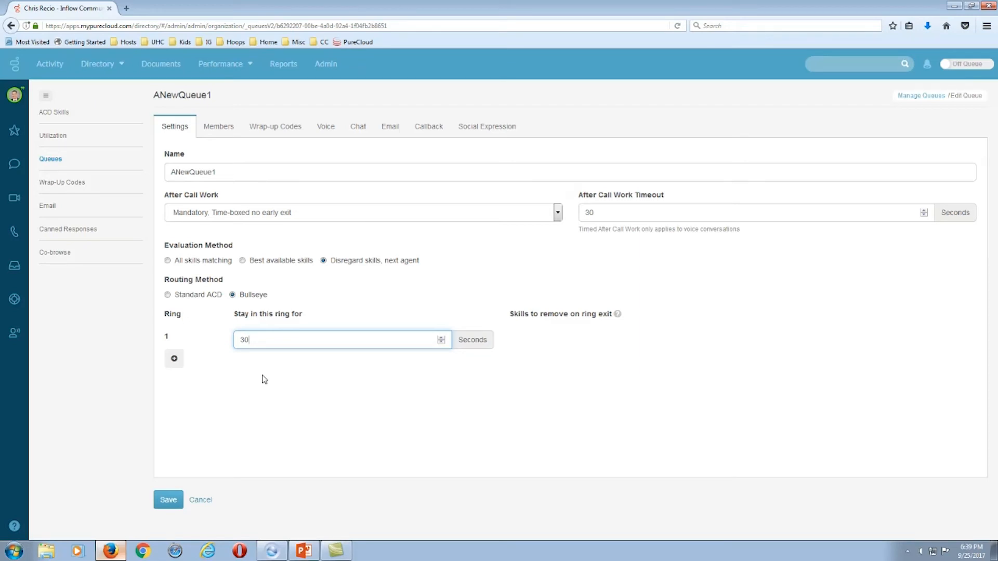
click(174, 359)
double_click(242, 367)
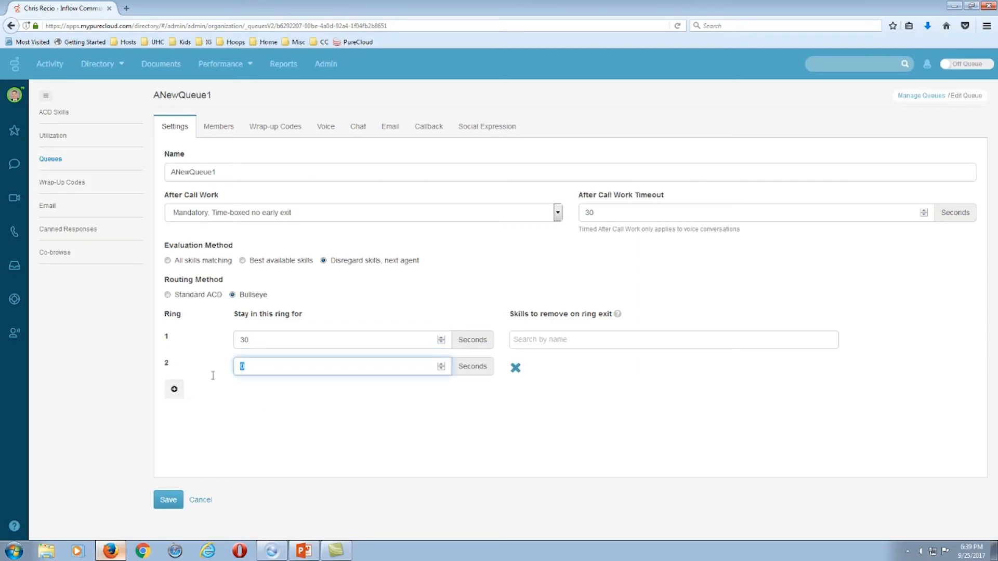
text(30)
Add rings 3 and 4 with stay times of 45 and 60 seconds, plus rings 5 and 6.
click(174, 389)
click(247, 396)
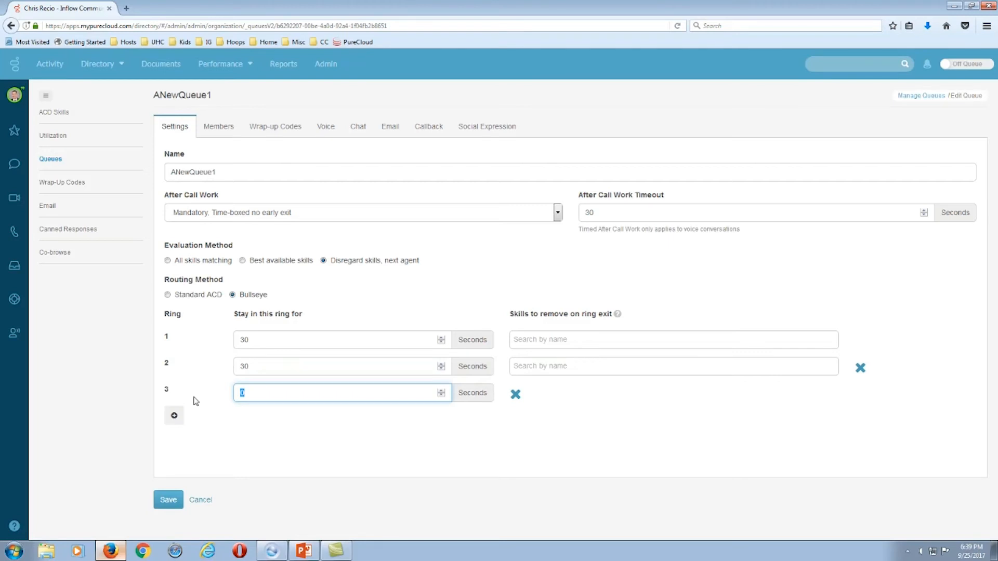
text(45)
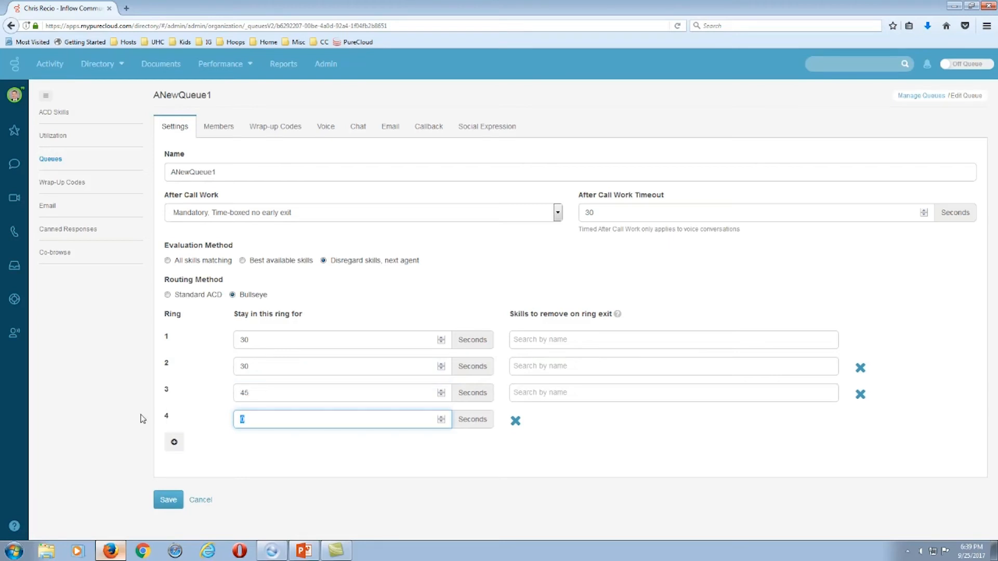
text(3)
key(BackSpace)
text(60)
click(174, 442)
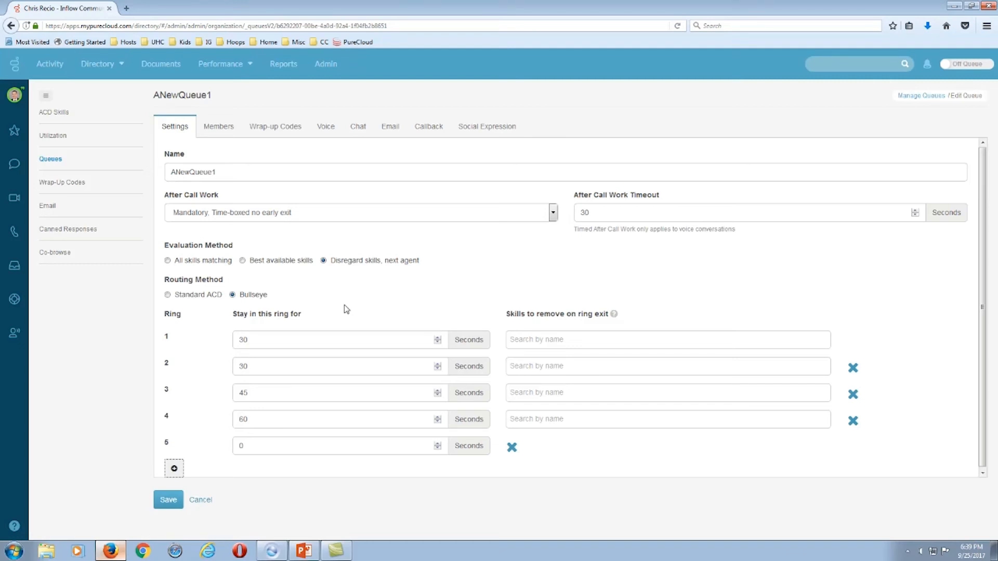
click(174, 470)
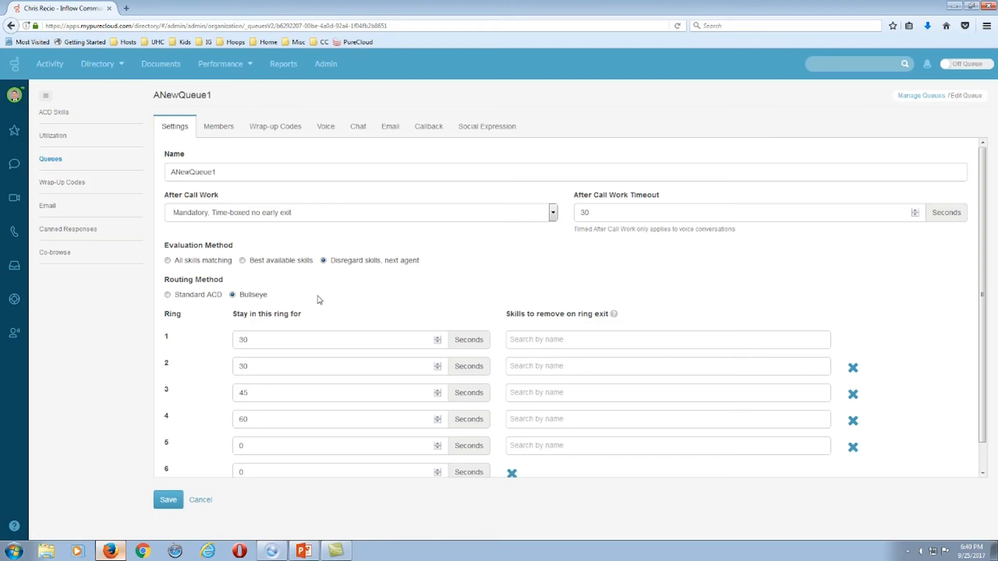
Add two users found by searching 'chri' as ANewQueue1 members, then show the wrap-up codes.
click(219, 129)
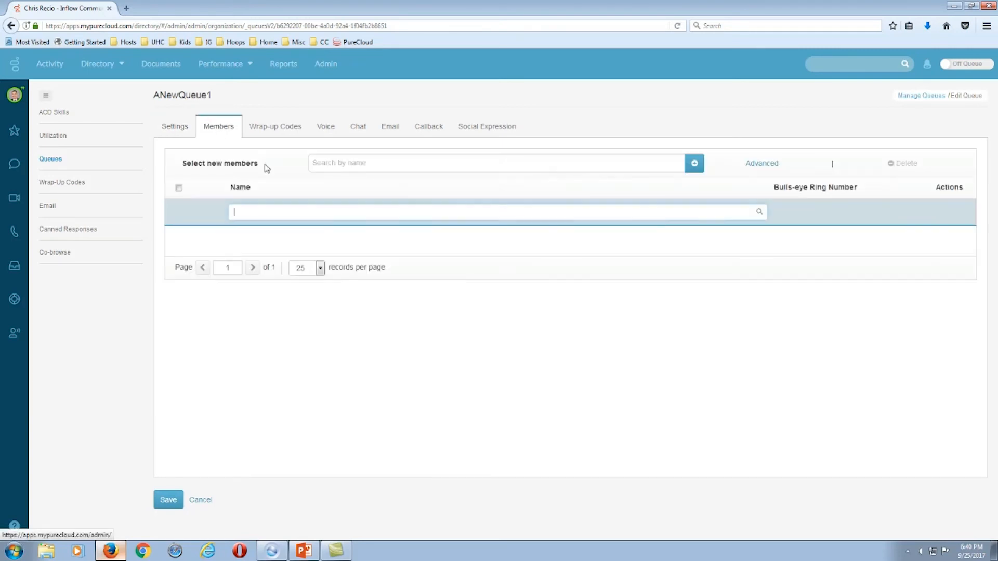
click(351, 163)
text(chri)
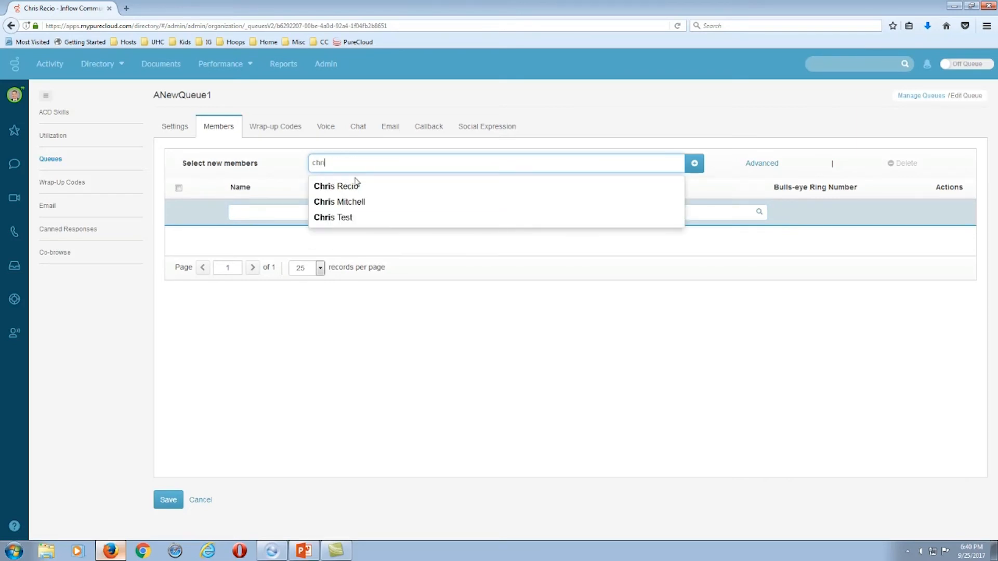
click(346, 188)
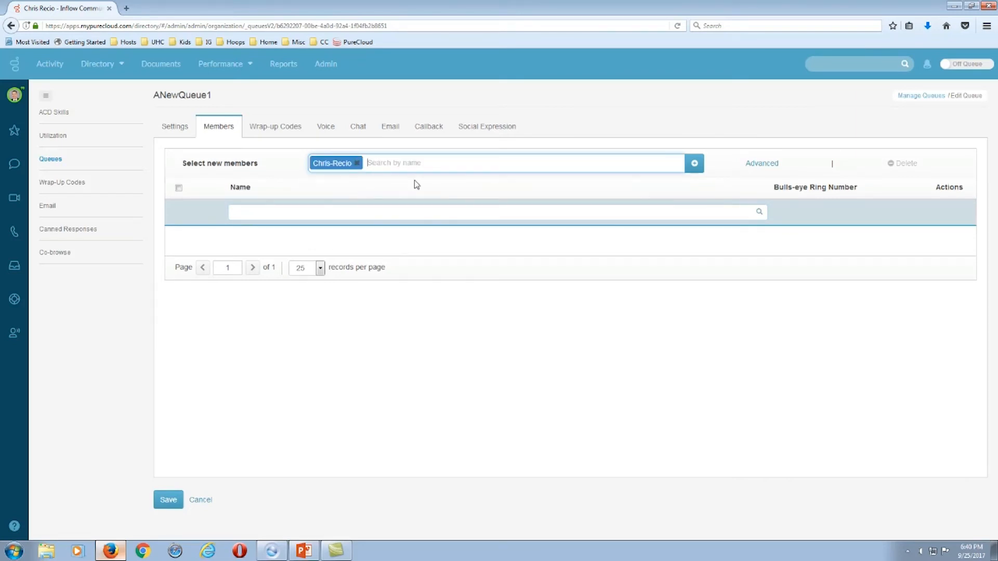
text(chri)
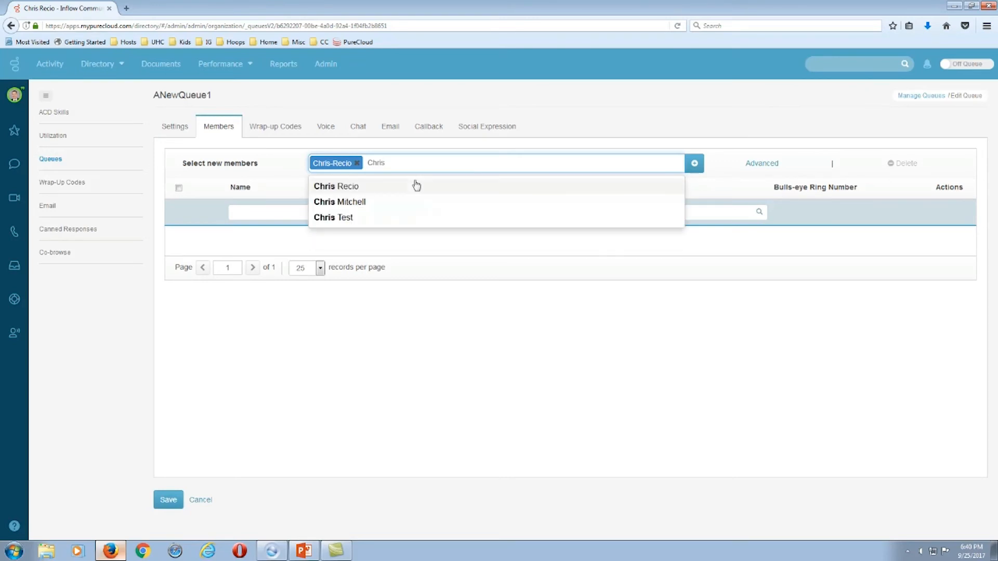
click(343, 216)
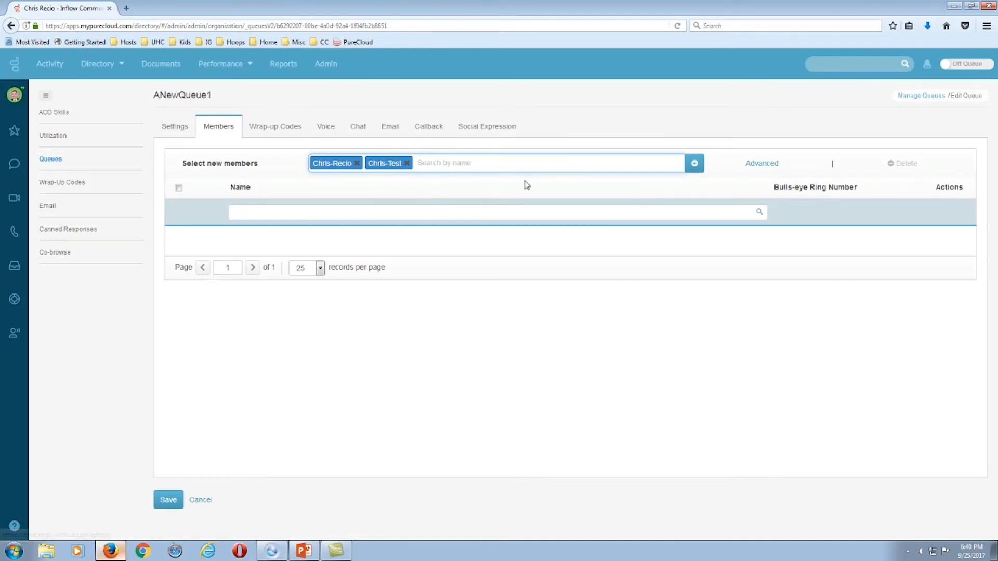
click(695, 164)
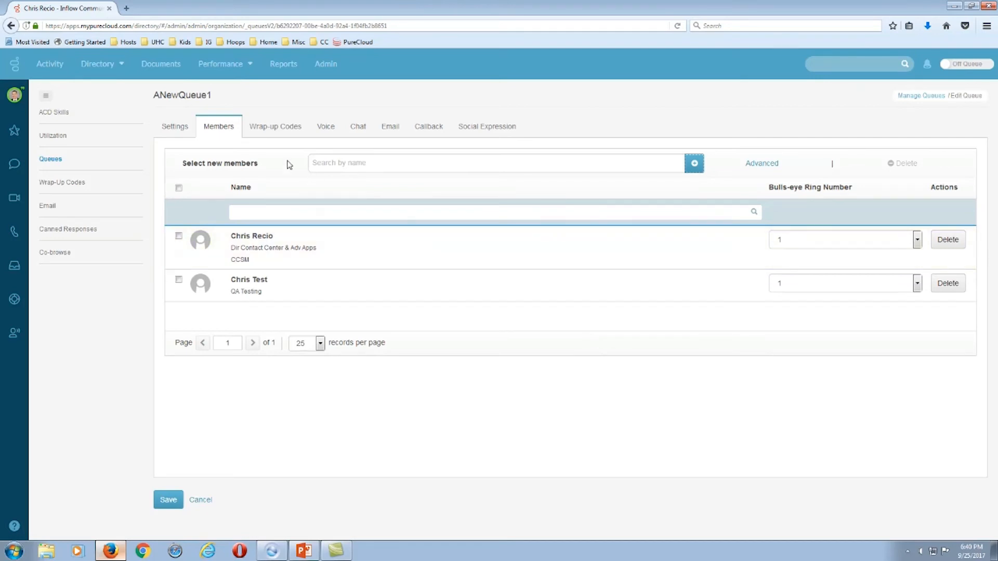
click(276, 130)
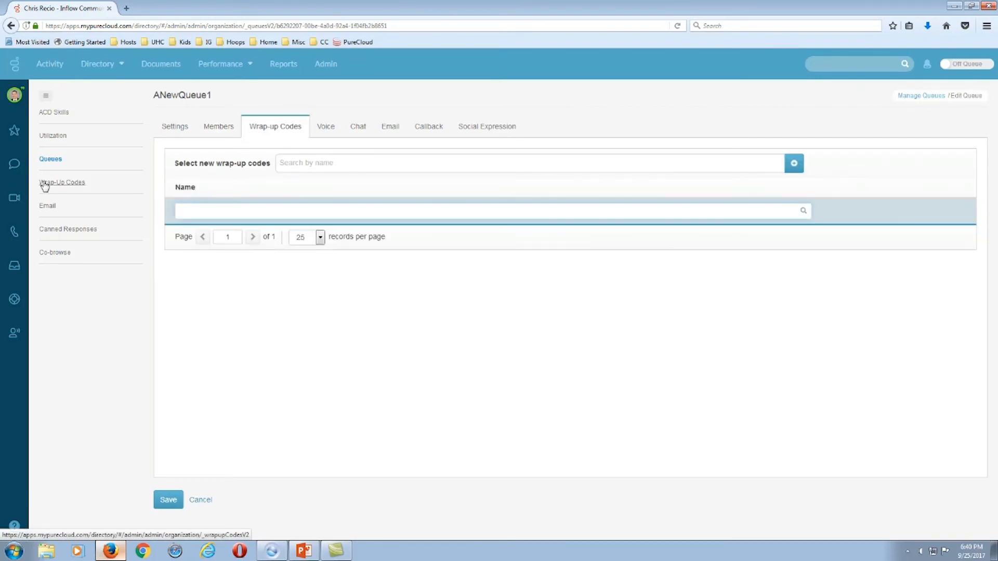
Search 'A' and add ANewWrapCode1, AnewWrapCode2 and ANewWrapCode3 to the queue's wrap-up codes.
click(297, 166)
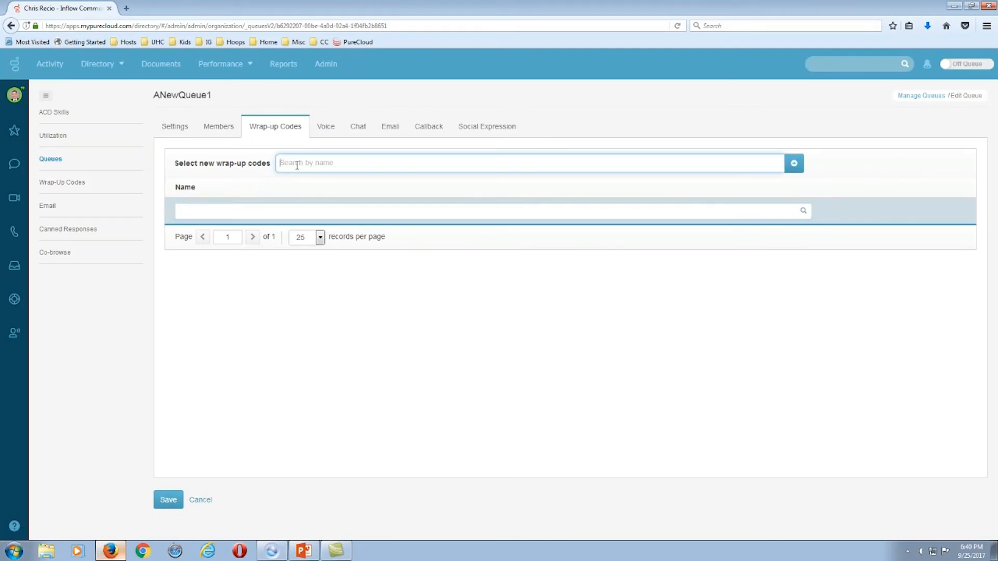
text(A)
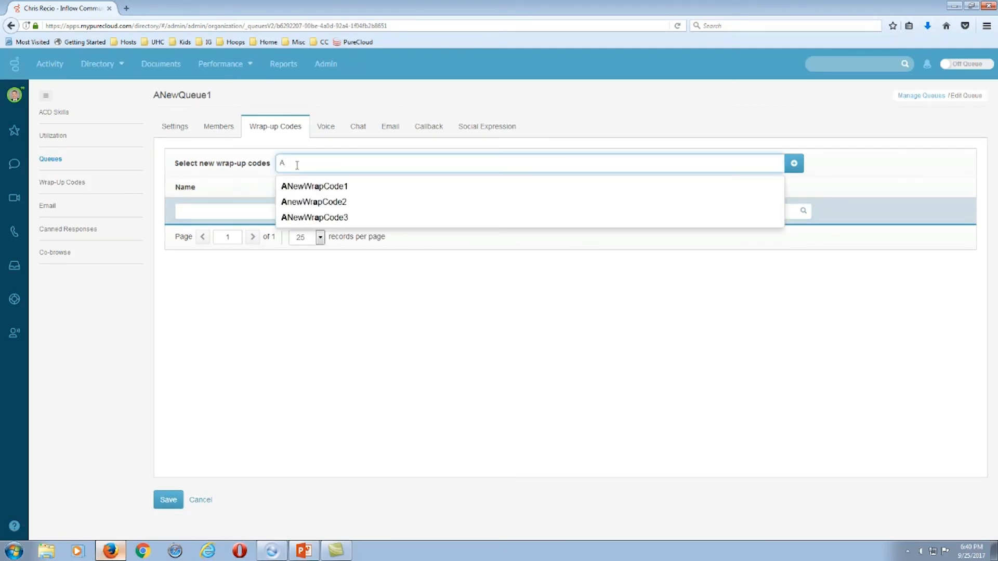
click(313, 188)
text(A)
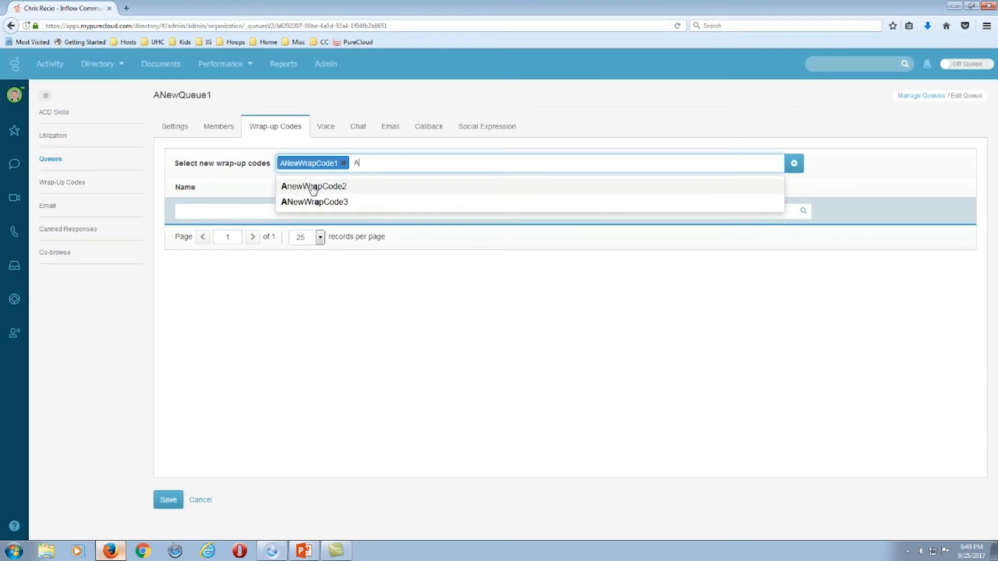
click(299, 189)
text(A)
click(312, 188)
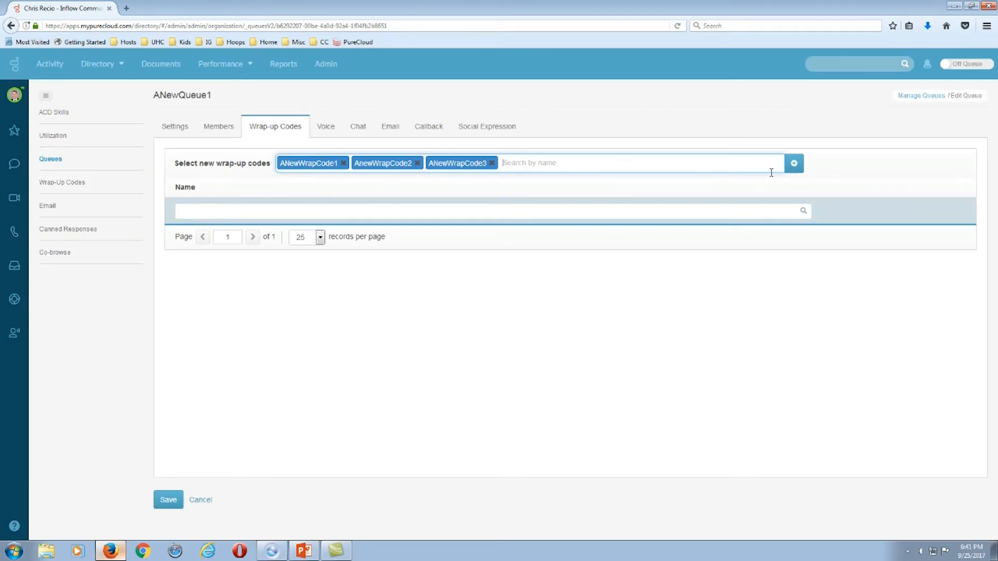
click(800, 169)
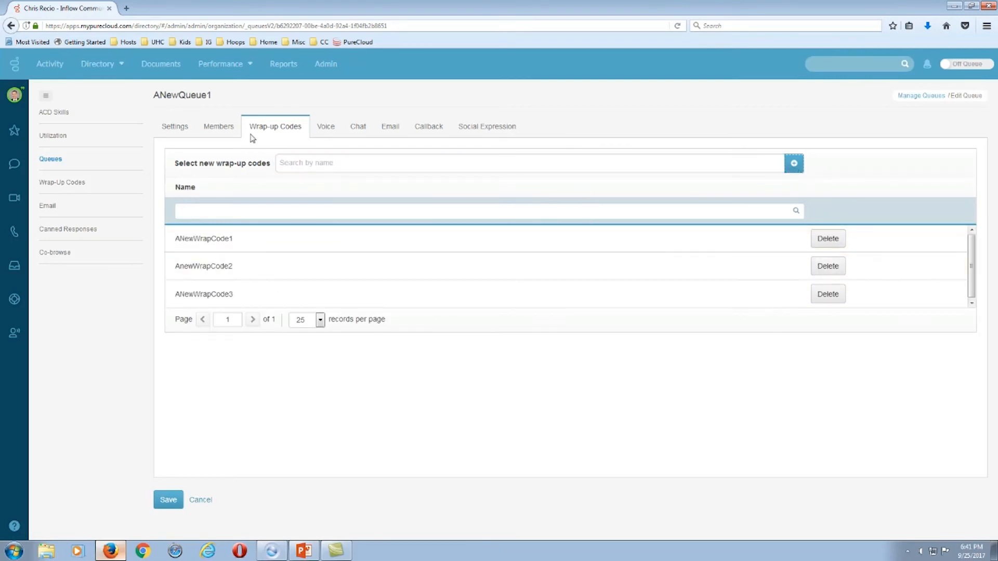
drag(153, 97, 220, 102)
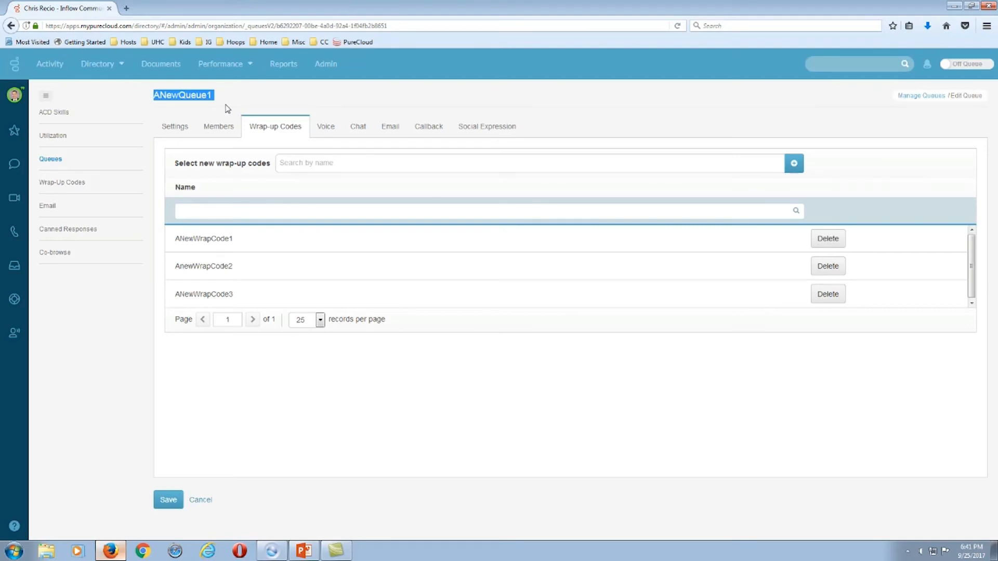
On the Voice tab, raise the service level to 85%.
click(327, 128)
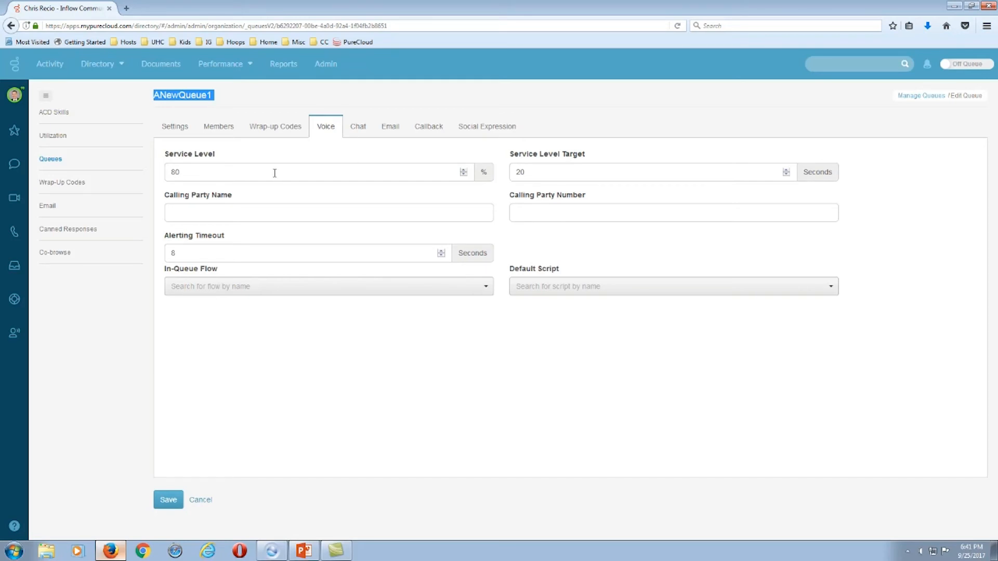
drag(165, 156, 238, 158)
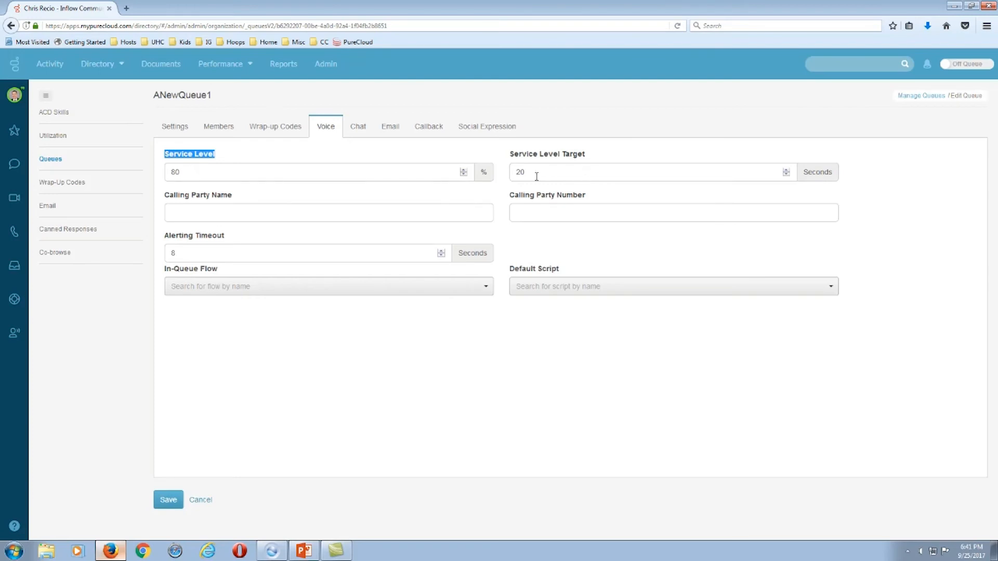
click(464, 170)
click(464, 170)
Enter 'Customer Service - MyCompany.com' as the calling party name and fill in the calling party number.
click(215, 218)
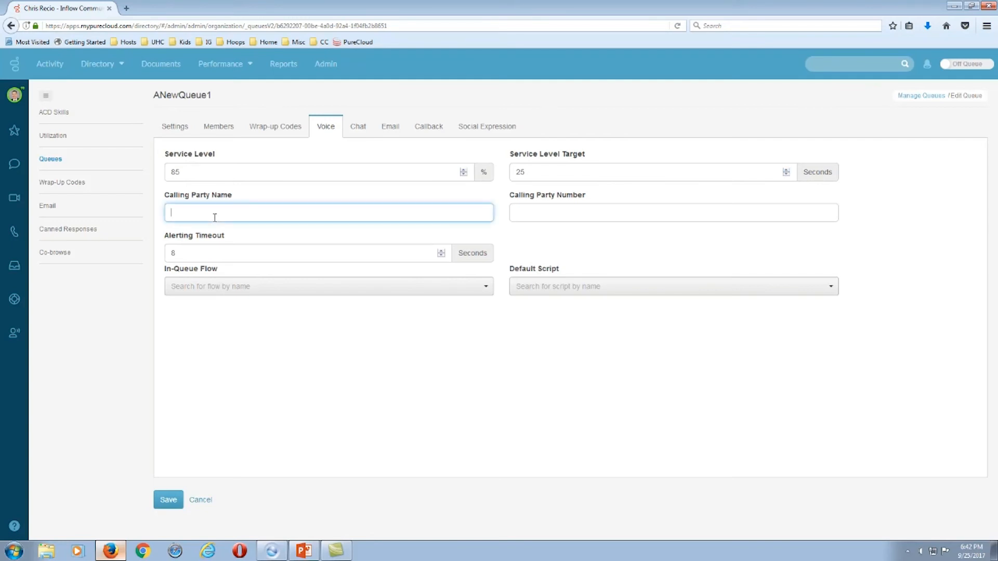
text(Customer Service - MyCompany.com)
click(531, 210)
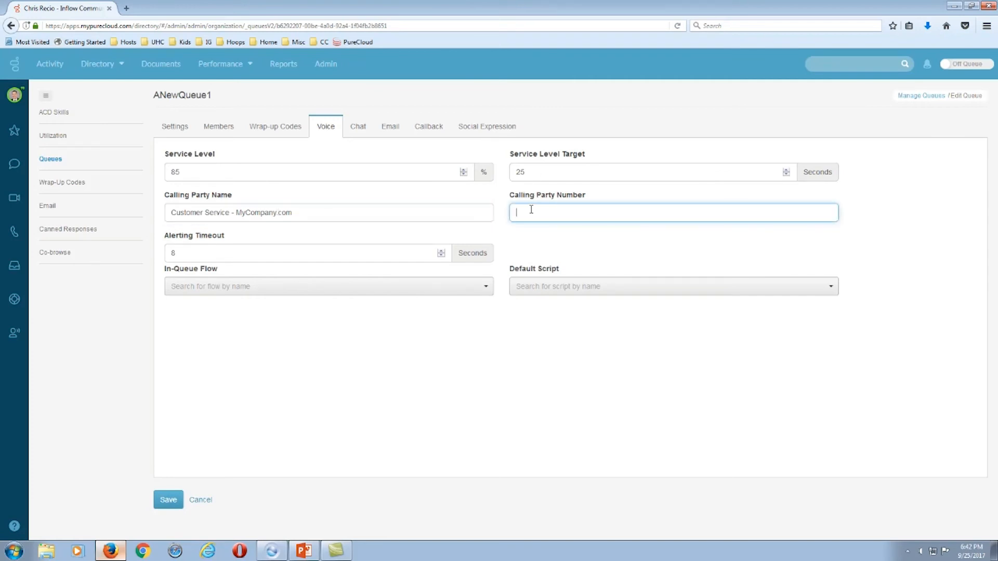
text(88-8-555-1212)
drag(164, 200, 254, 201)
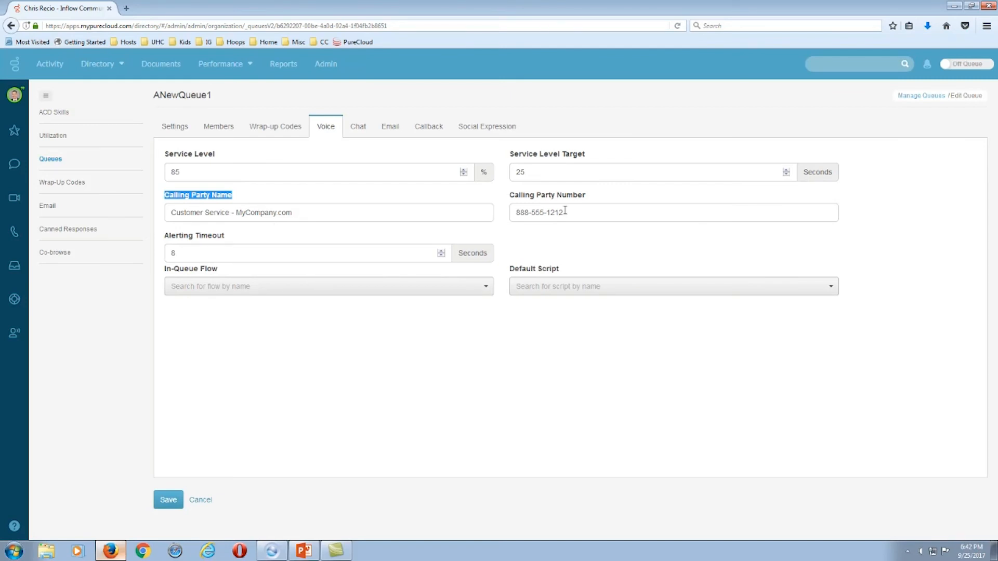
drag(227, 238, 165, 239)
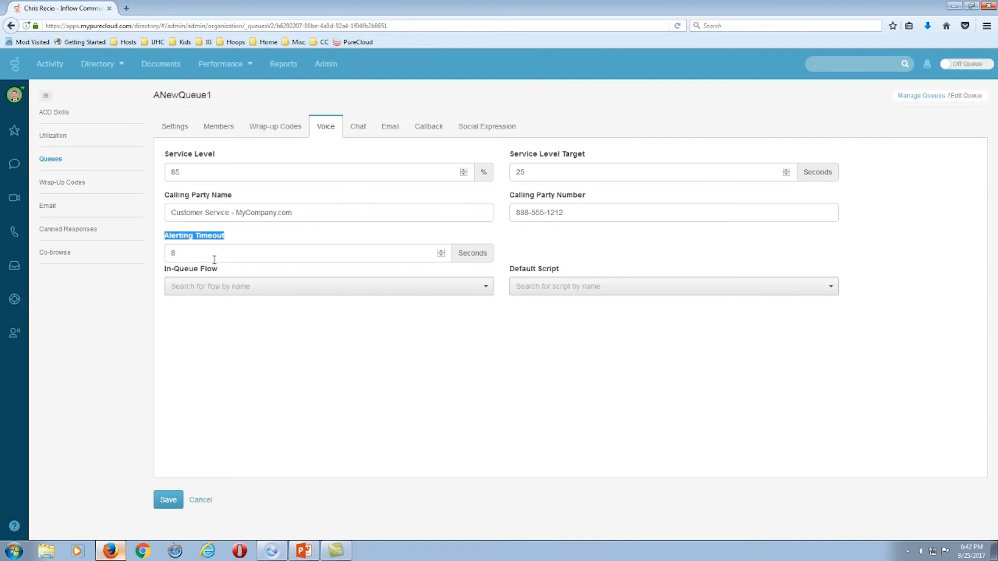
Set the voice alerting timeout to 15 seconds.
click(193, 258)
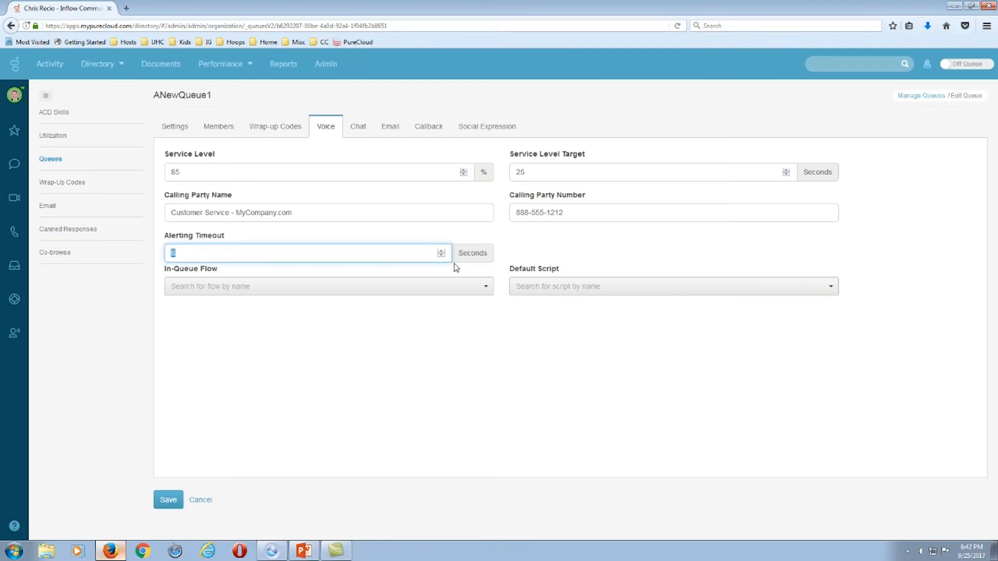
click(441, 252)
click(441, 251)
click(441, 255)
drag(166, 269, 227, 275)
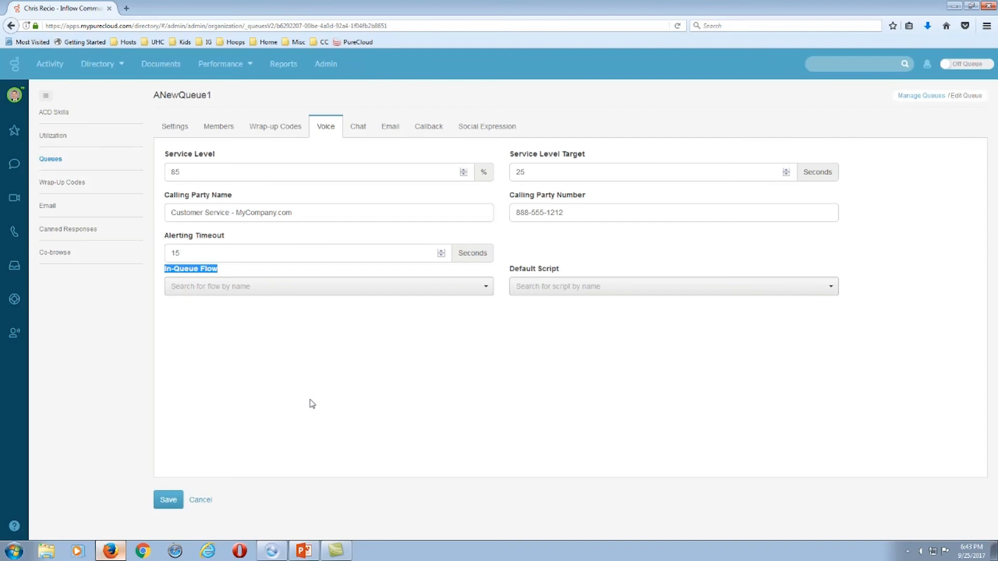
Search the in-queue flows and choose Demo as the queue's in-queue flow.
click(484, 286)
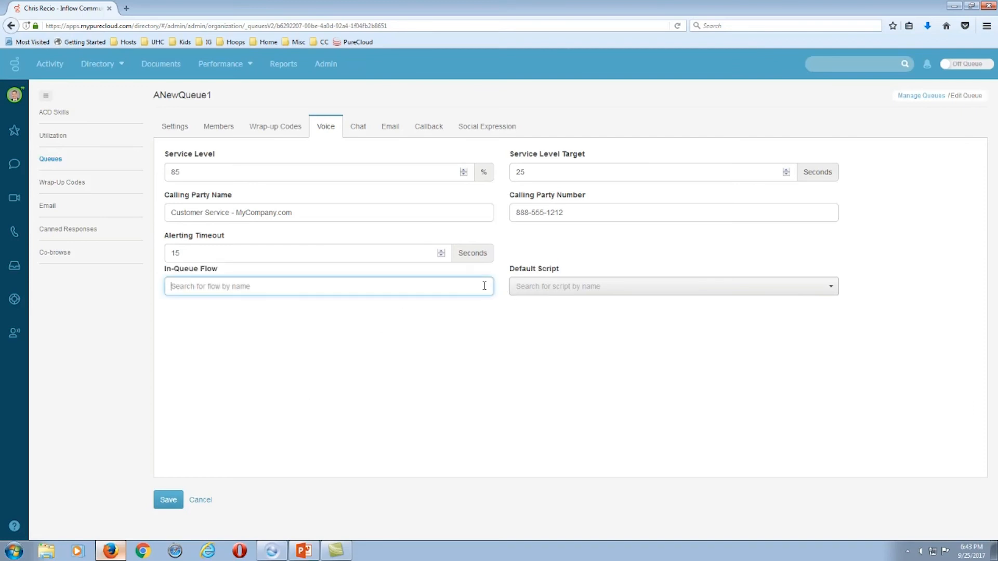
text(Custom)
key(BackSpace)
key(BackSpace)
key(BackSpace)
key(BackSpace)
key(BackSpace)
key(BackSpace)
text(Customer)
key(BackSpace)
key(BackSpace)
key(BackSpace)
key(BackSpace)
key(BackSpace)
key(BackSpace)
key(BackSpace)
key(BackSpace)
text(Demo)
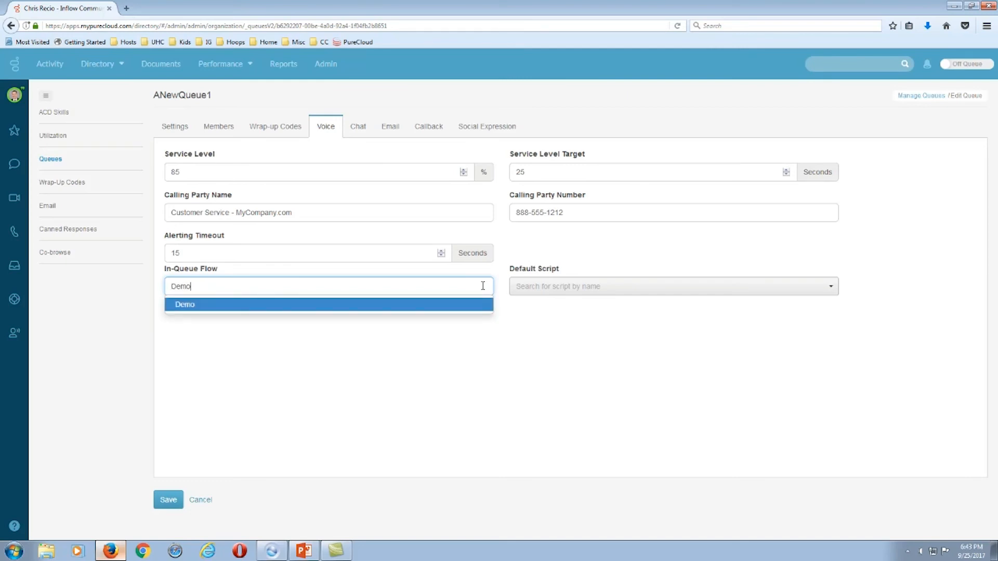
click(248, 271)
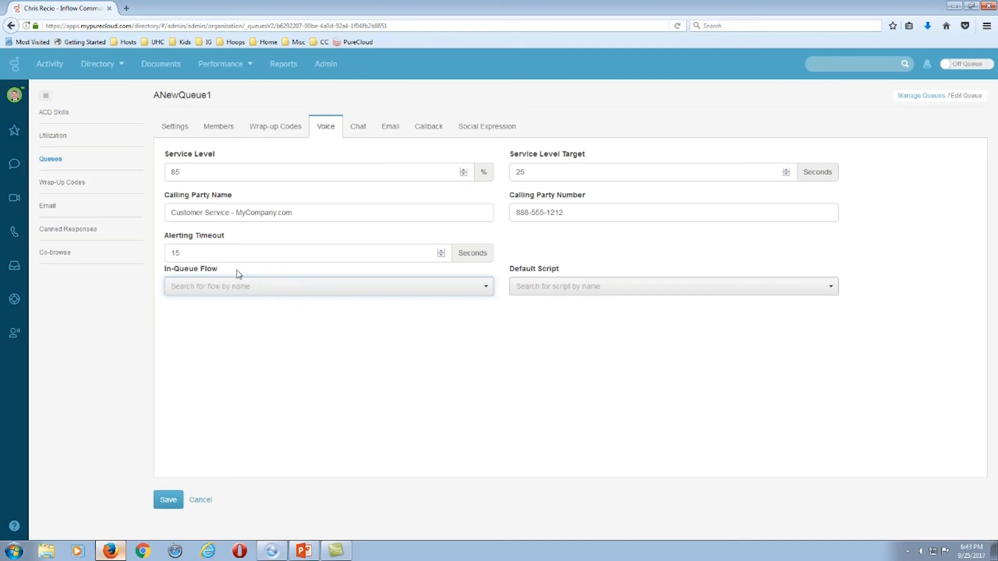
click(464, 289)
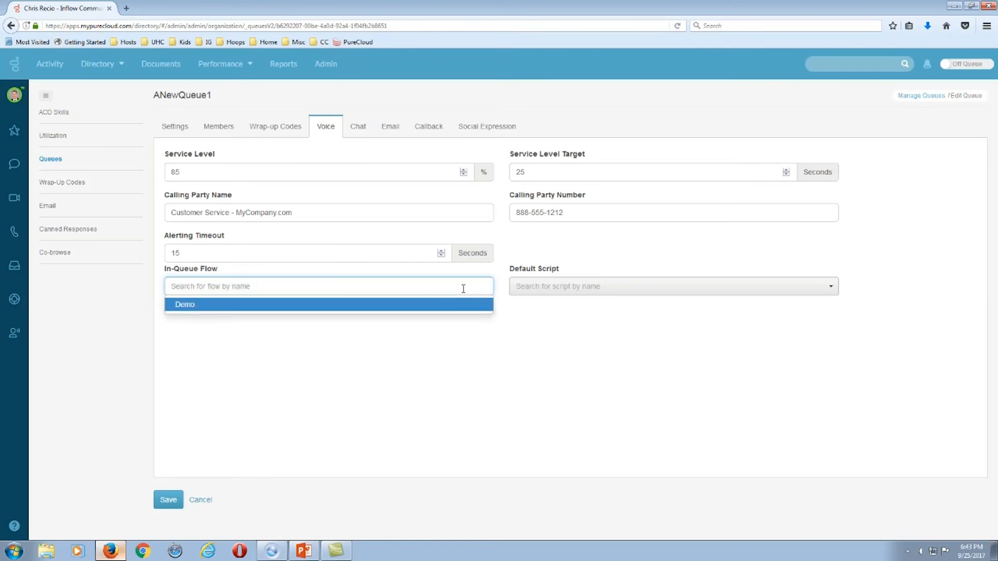
click(175, 306)
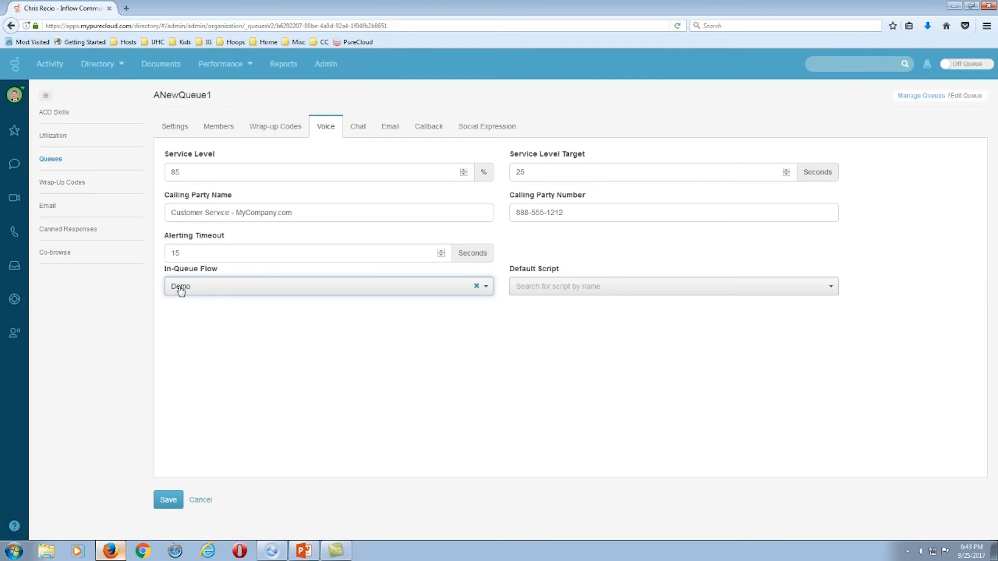
drag(506, 274, 569, 273)
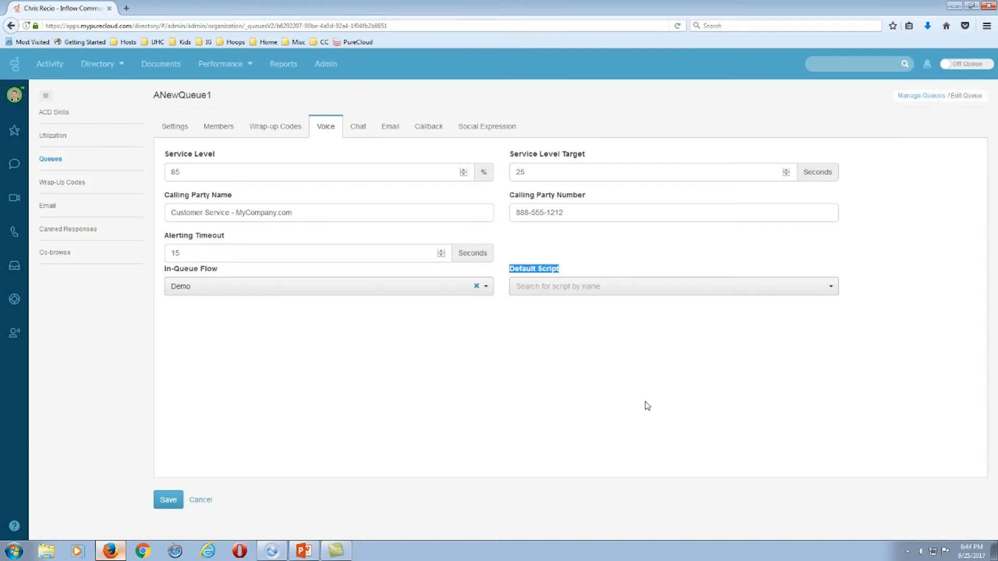
Search 'customer' and set Customer Service as the default voice script.
click(605, 288)
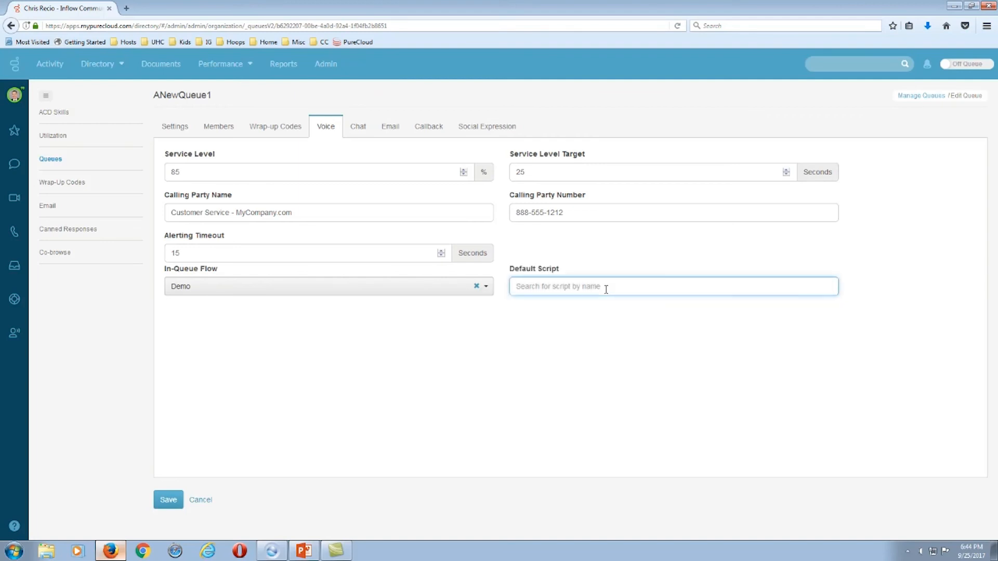
text(customer)
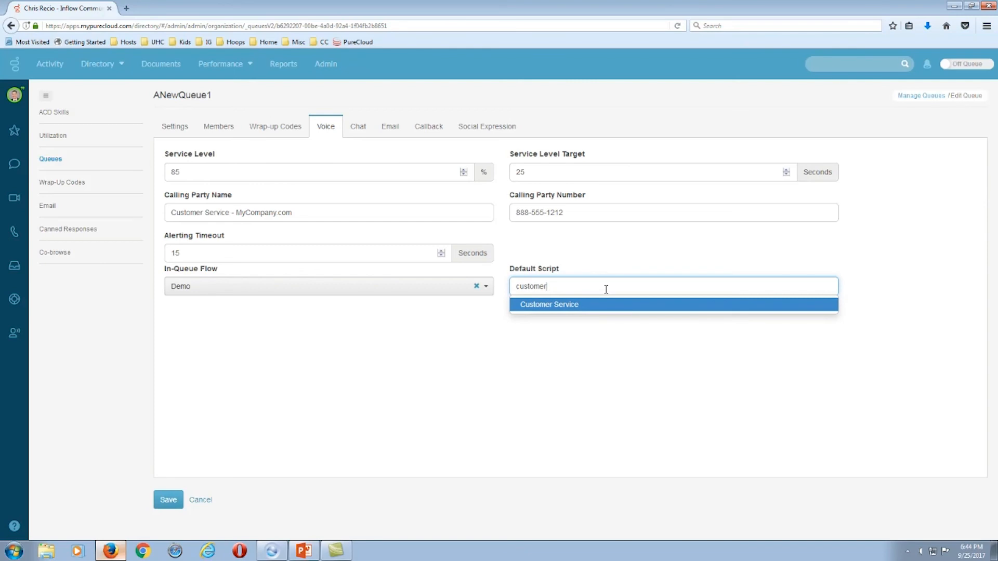
click(544, 310)
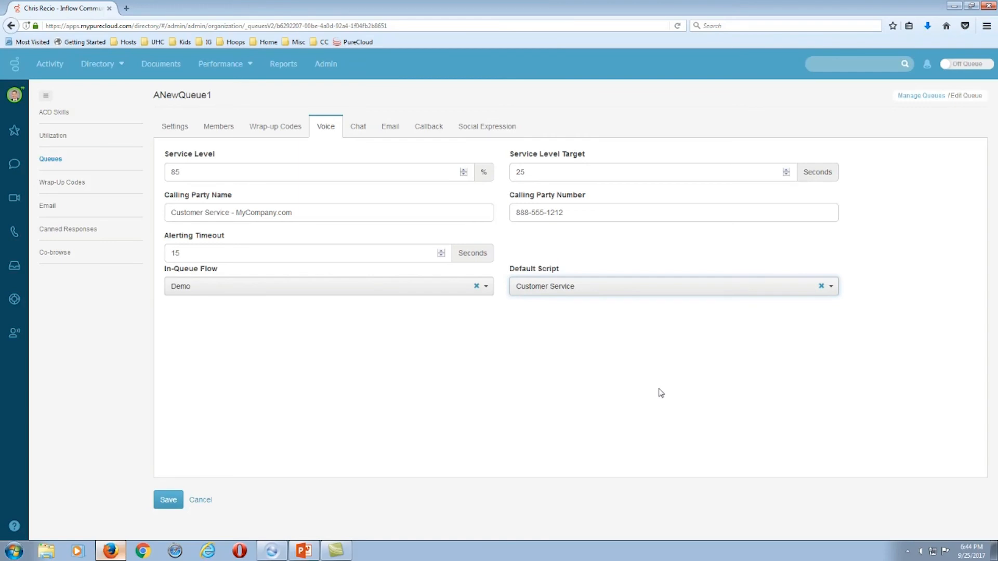
drag(321, 129, 328, 131)
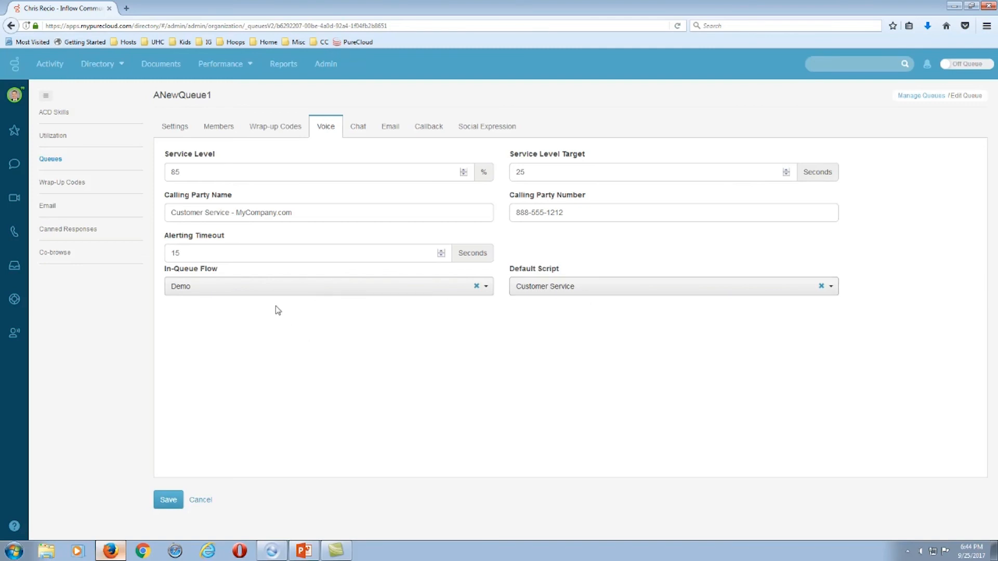
On the Chat tab, set the service level to 85% and the target to 25 seconds.
click(356, 128)
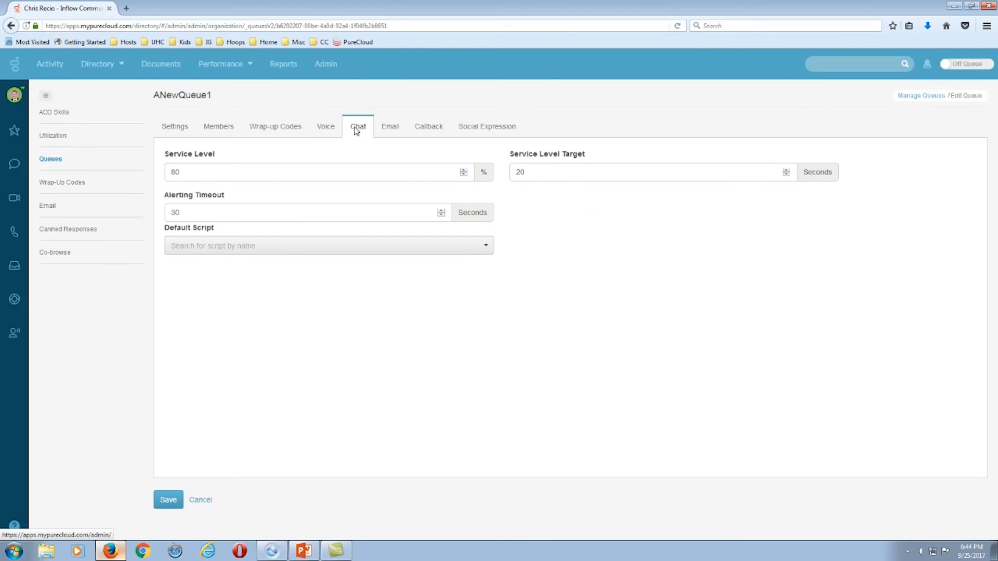
drag(170, 156, 221, 155)
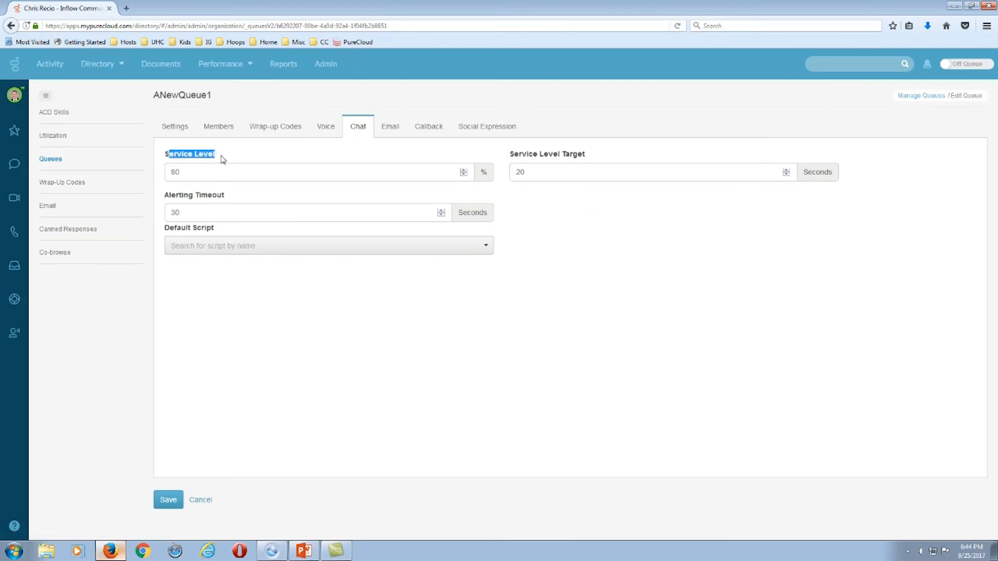
click(463, 170)
click(463, 170)
click(464, 170)
click(463, 170)
click(787, 171)
Lower the chat alerting timeout to 25 seconds and leave the default script empty.
drag(164, 195, 228, 197)
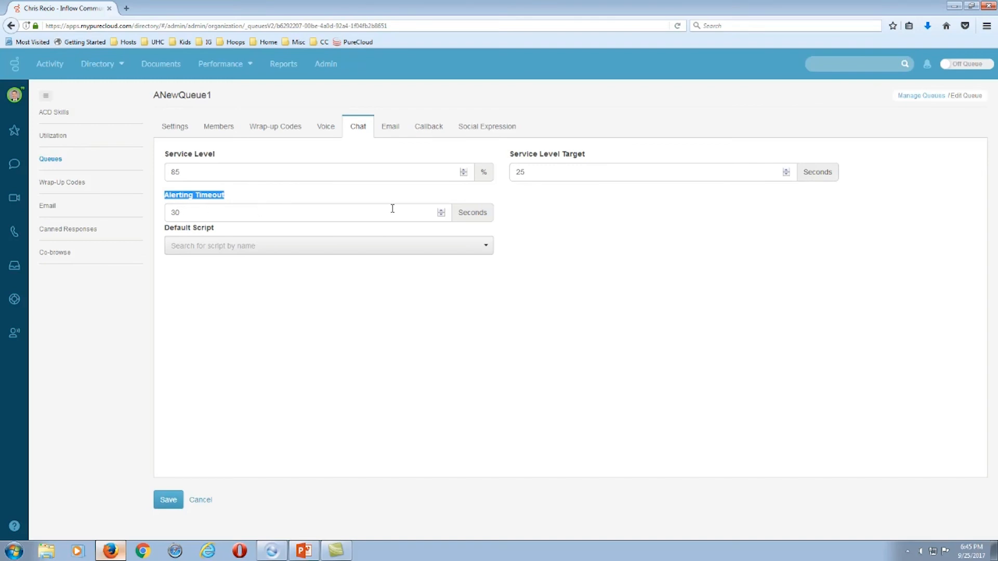
click(441, 215)
click(441, 215)
click(441, 216)
click(230, 249)
text(customer)
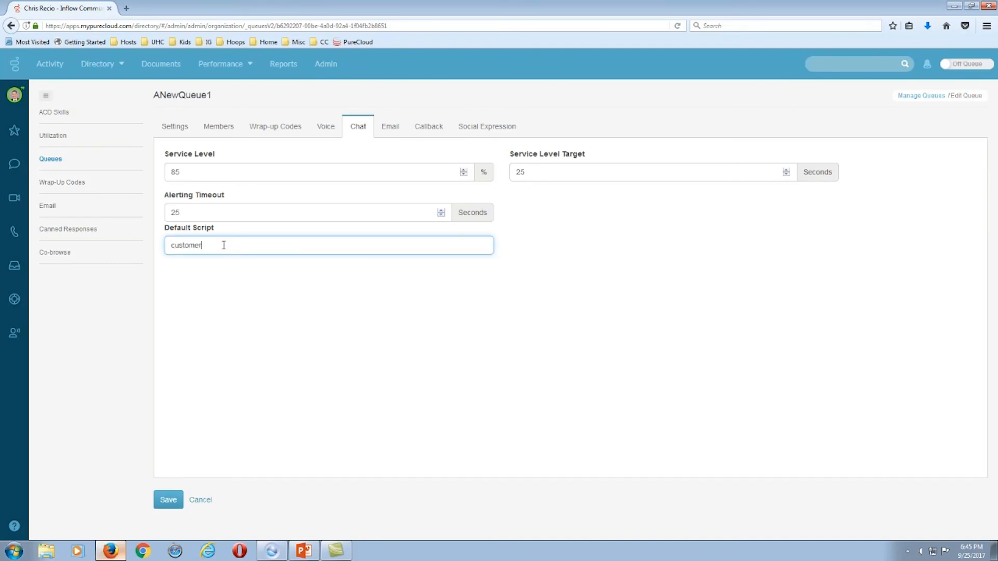
drag(223, 246, 150, 252)
key(BackSpace)
drag(165, 231, 318, 231)
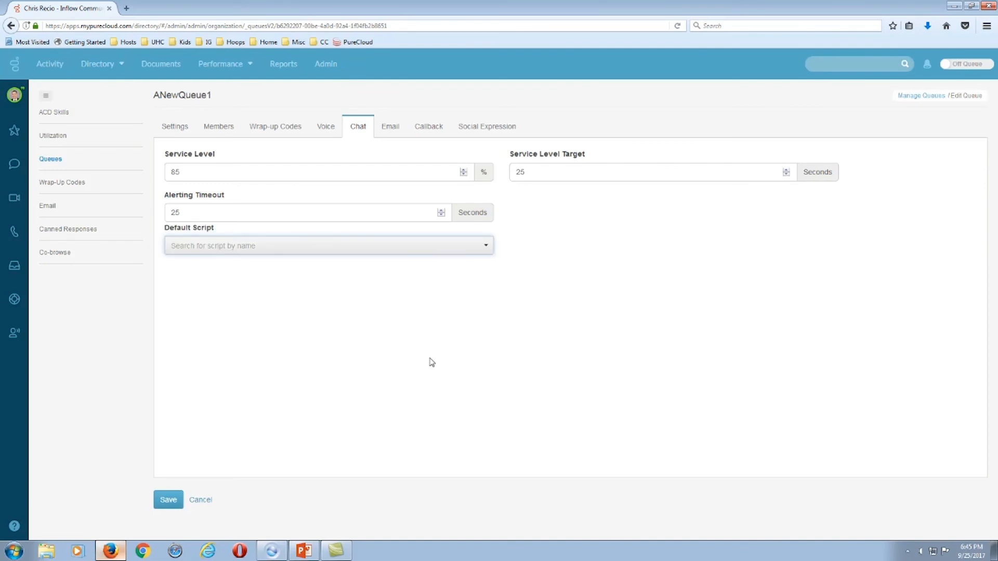
Review the email settings (80%, 86400-second target, 300-second timeout) and open the Outbound Email Address editor.
click(390, 127)
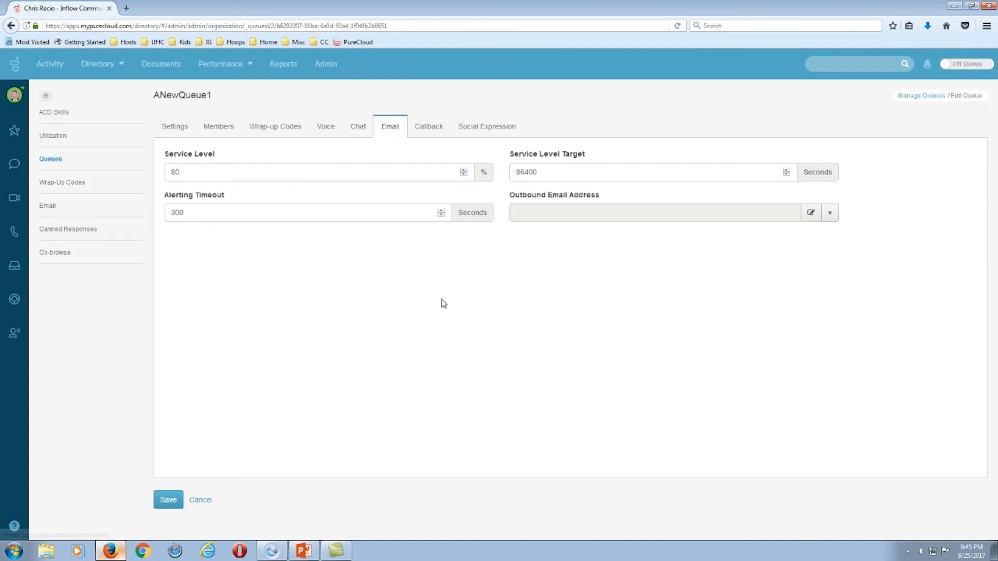
double_click(187, 172)
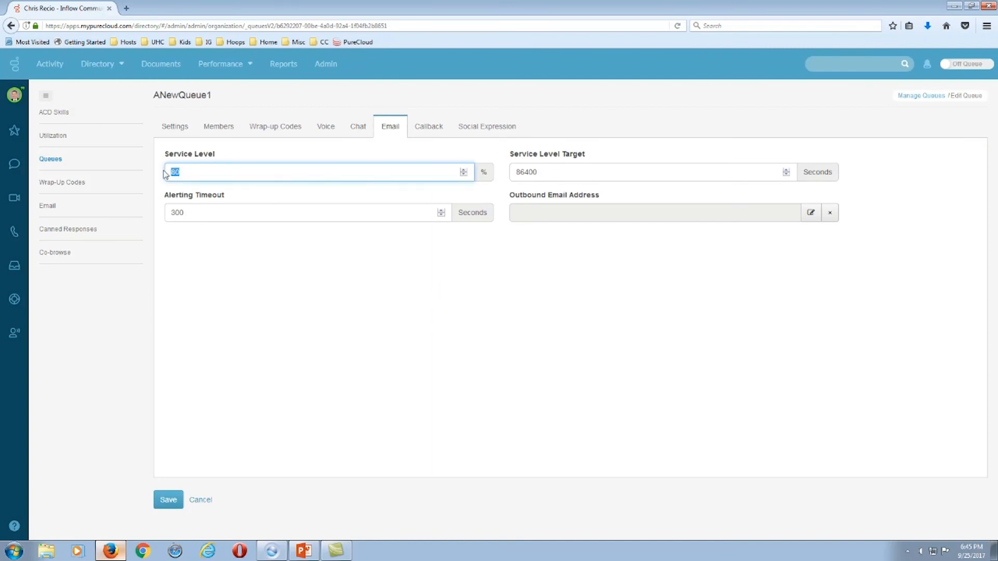
click(558, 168)
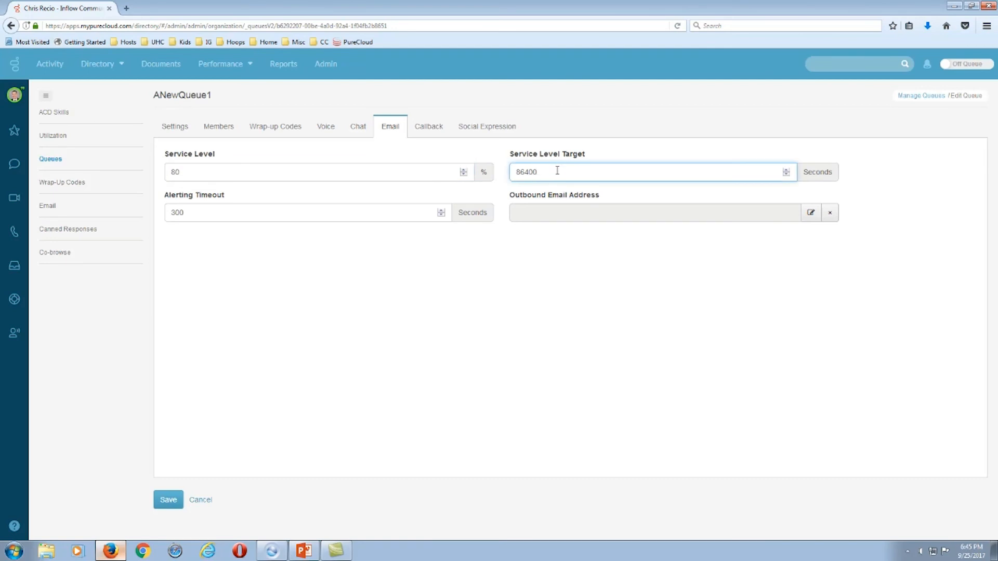
double_click(532, 171)
click(196, 214)
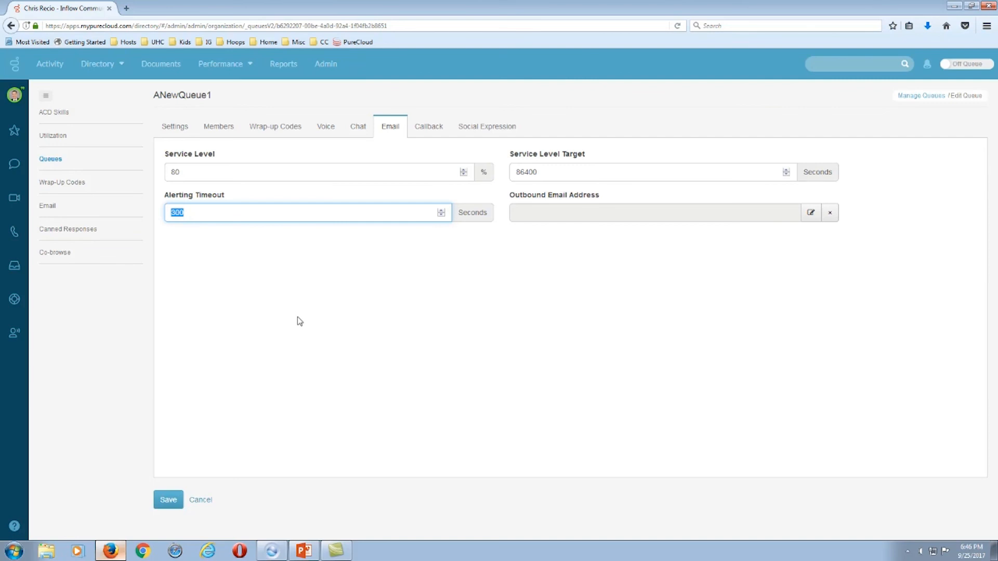
click(240, 218)
drag(507, 196, 601, 198)
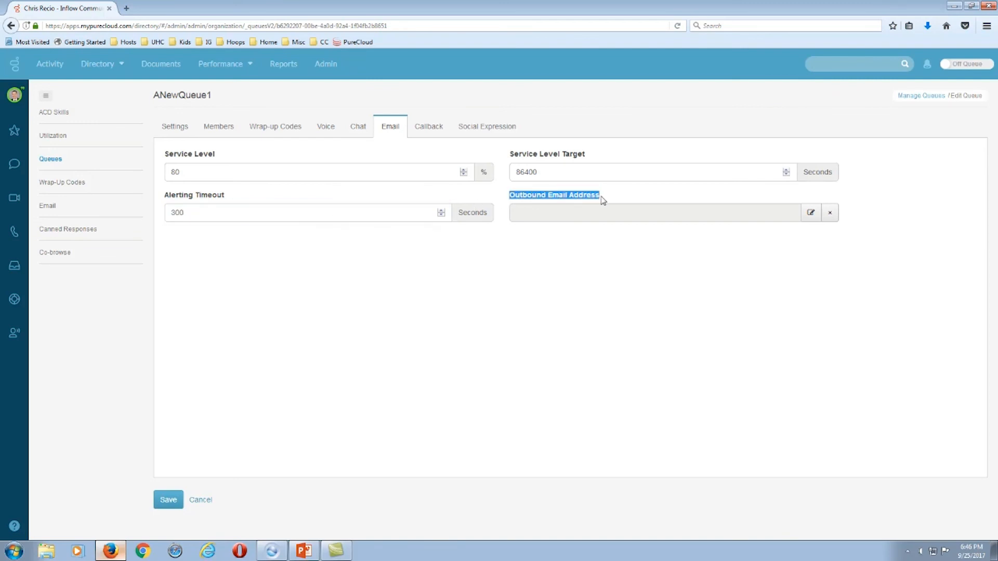
click(810, 213)
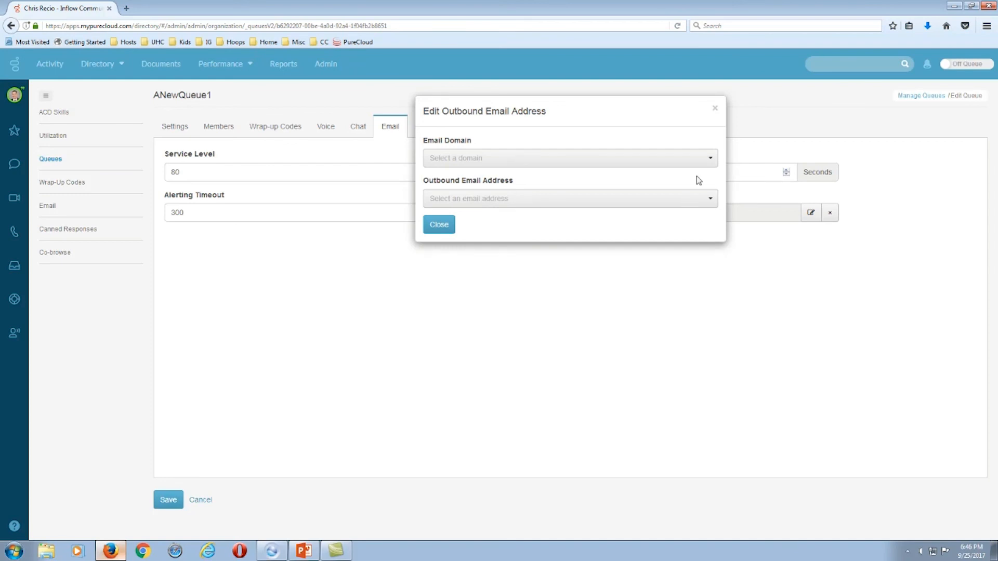
Choose the organisation's email domain and its help address as outbound email, then close the dialog.
click(706, 159)
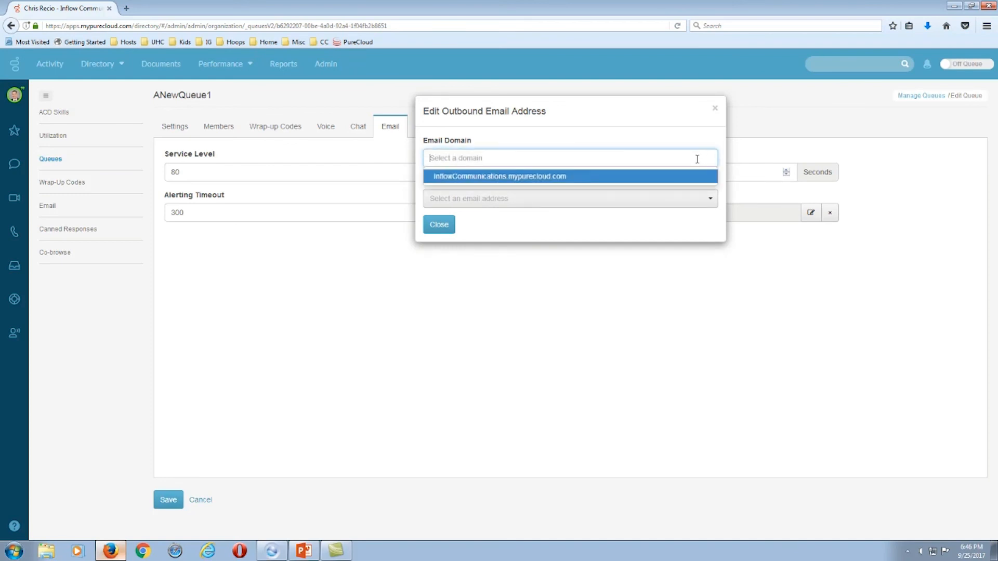
click(483, 179)
click(688, 201)
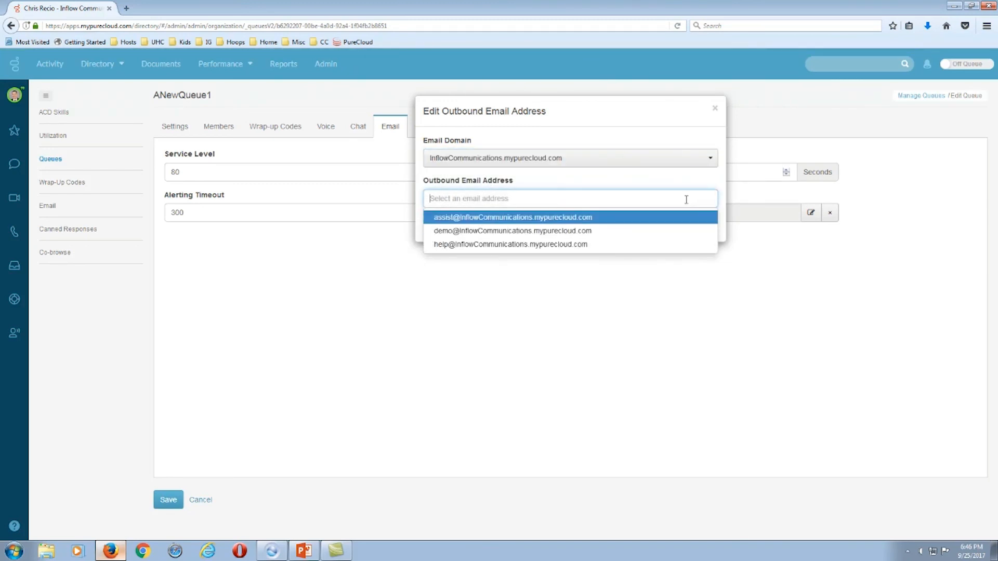
click(454, 246)
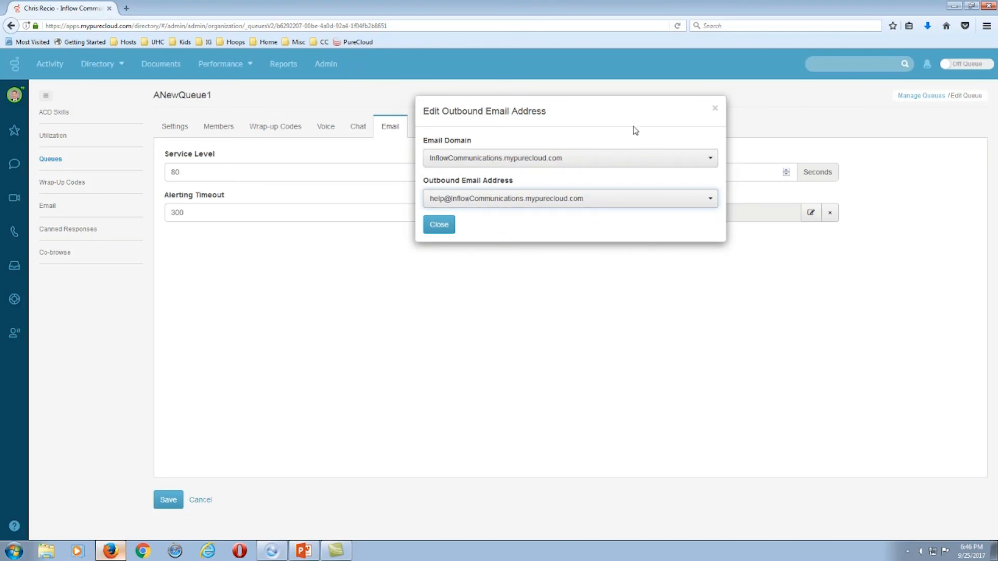
click(446, 231)
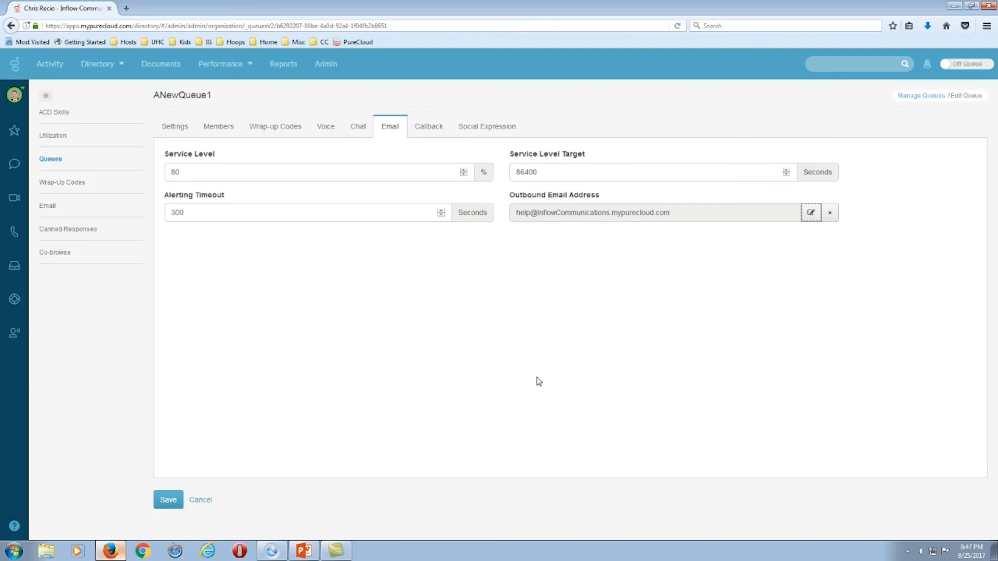
Leave the Callback settings at 80%, 20 and 30 seconds and move to Social Expression.
click(429, 129)
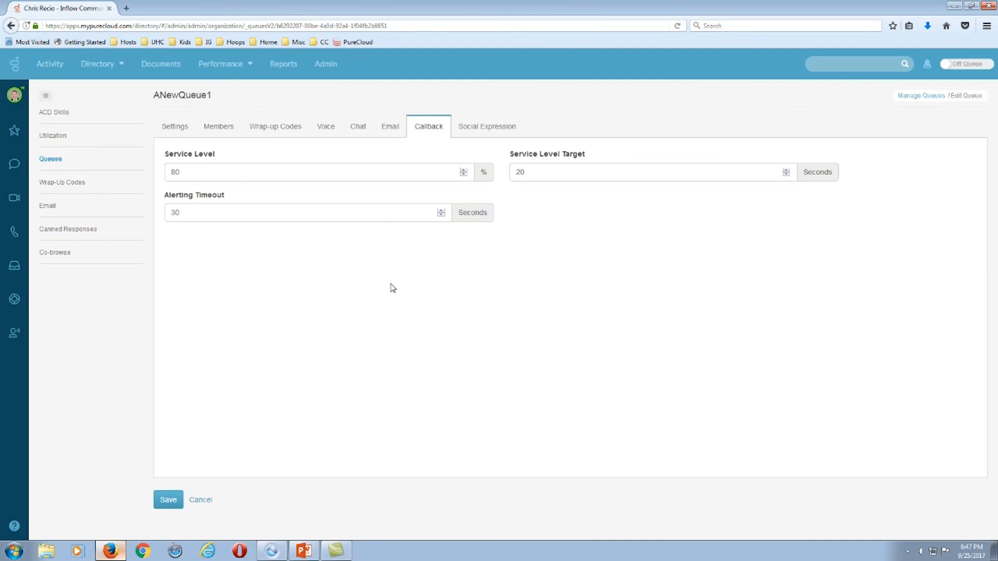
double_click(187, 212)
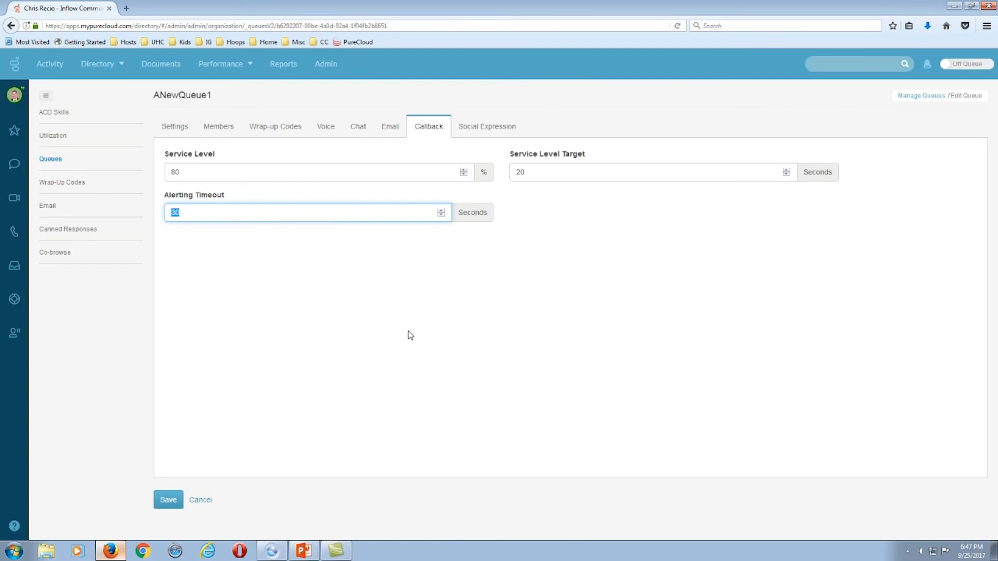
click(191, 211)
click(479, 129)
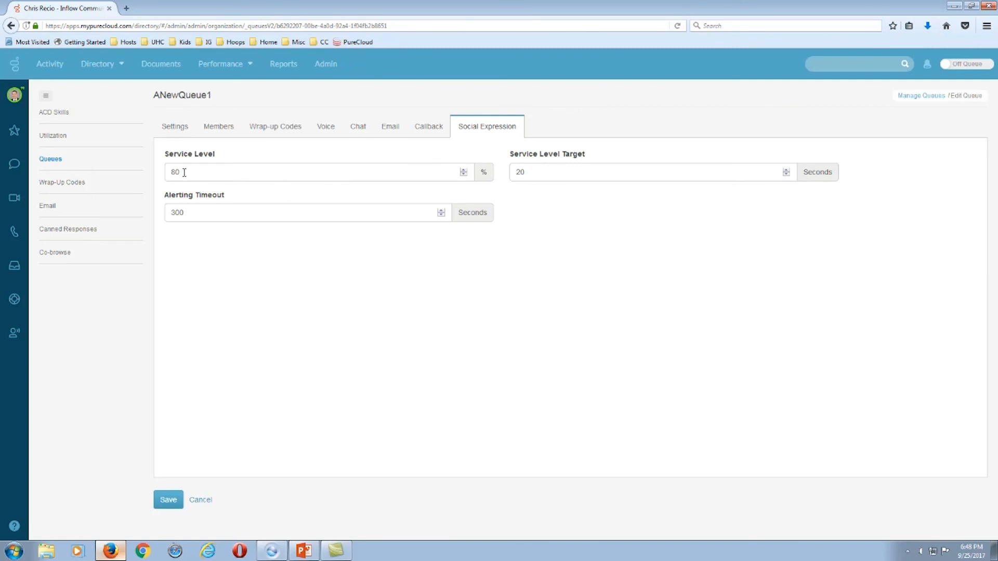
Give ANewQueue1's Social Expression an 85% service level, 25-second target and 180-second alerting timeout.
drag(178, 172, 154, 174)
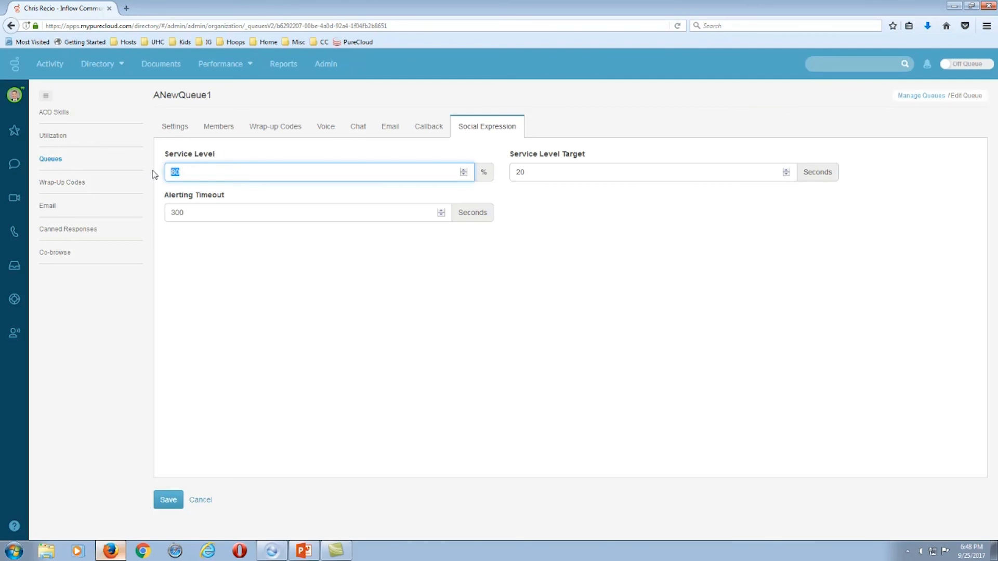
double_click(463, 170)
drag(186, 211, 161, 222)
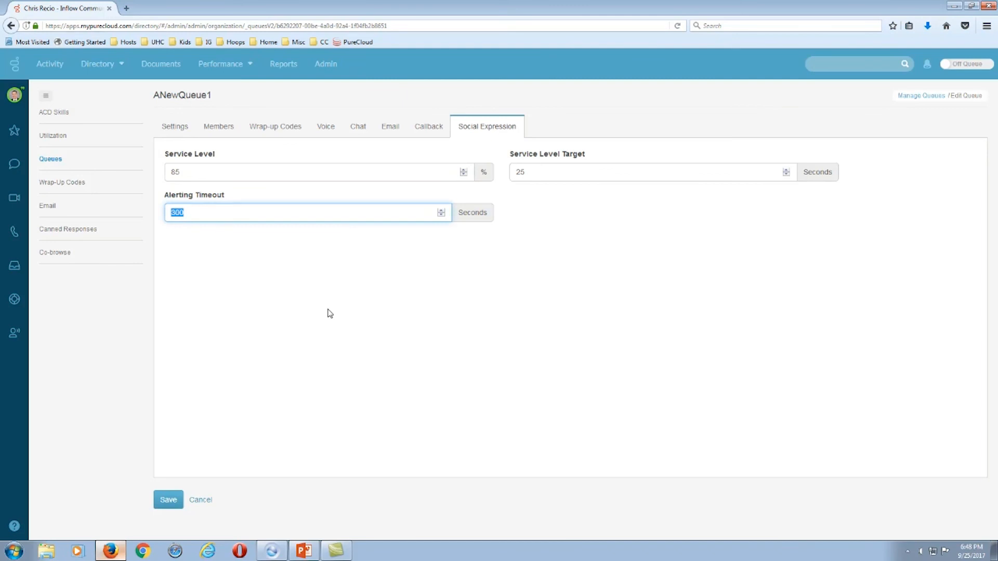
text(180)
Recheck the Callback, Email, Chat, Voice, Wrap-up Codes, Members and Settings tabs, then save ANewQueue1.
click(423, 129)
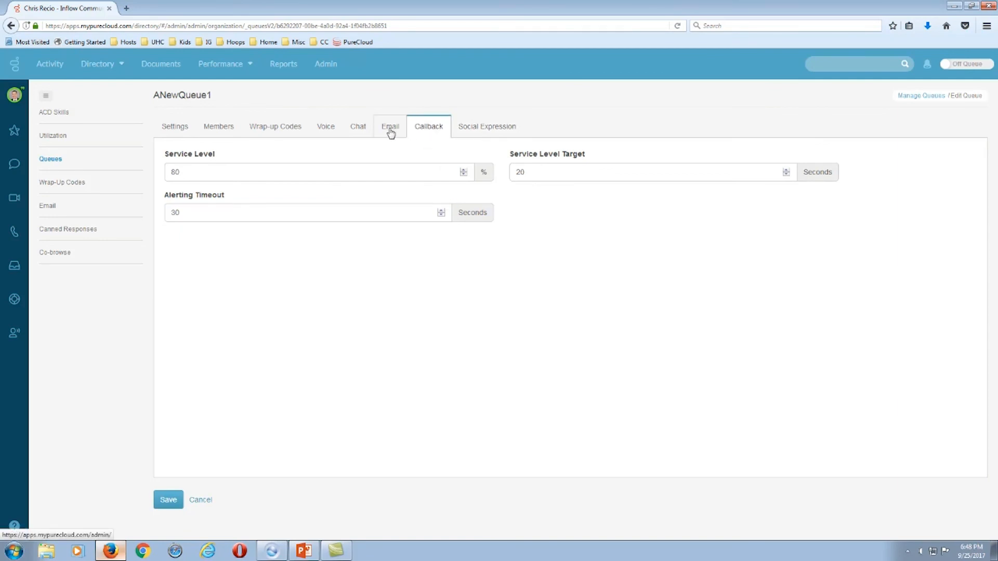
click(391, 134)
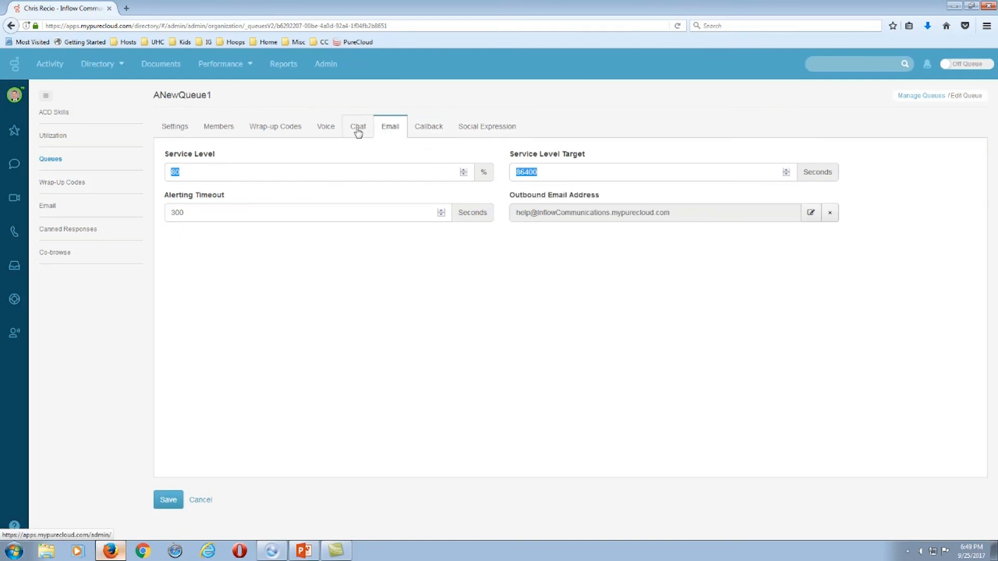
click(358, 130)
click(326, 132)
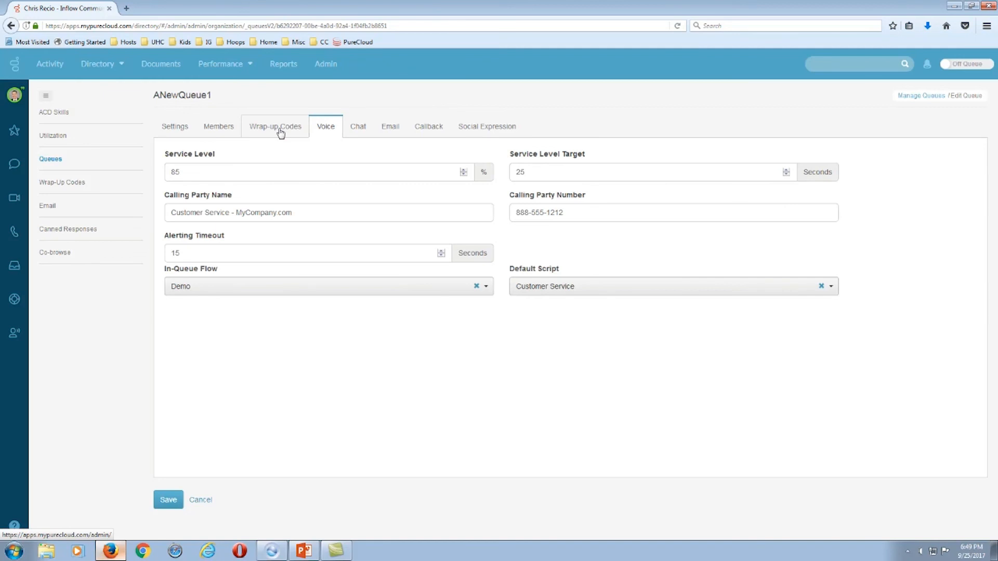
click(280, 134)
click(216, 134)
click(183, 132)
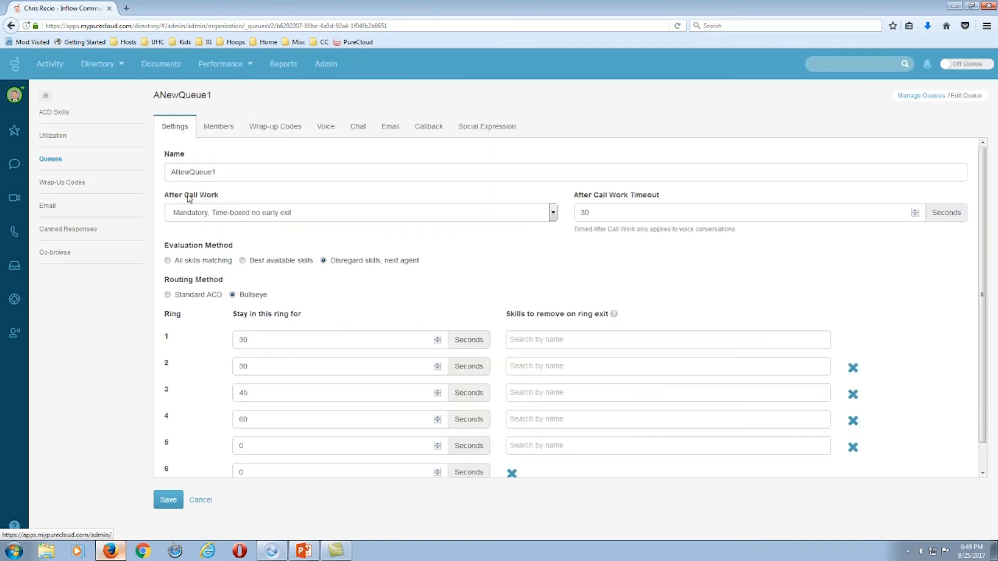
click(168, 501)
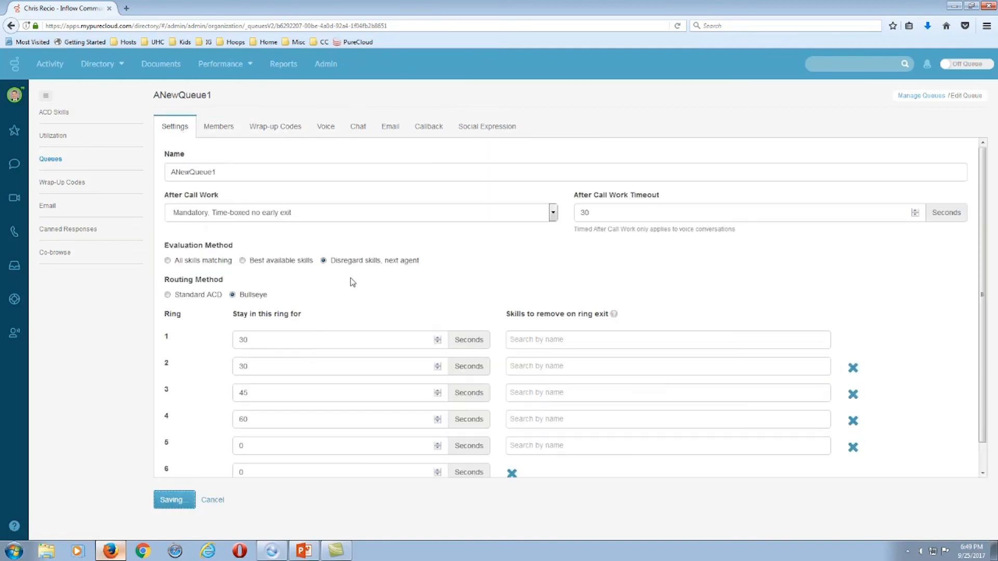